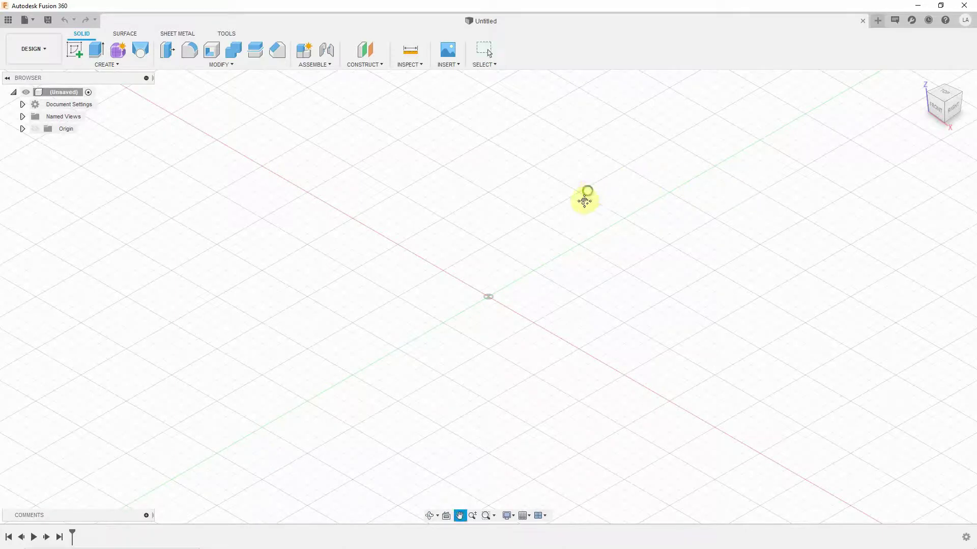
Step: Pan the empty workspace and begin a new sketch, showing the origin planes
middle_click_drag(584, 196, 585, 224)
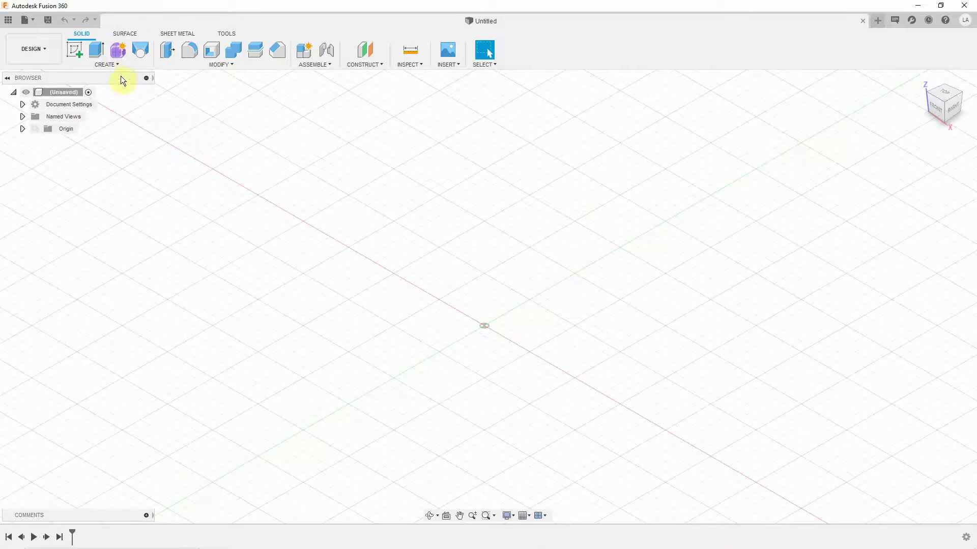
left_click(77, 50)
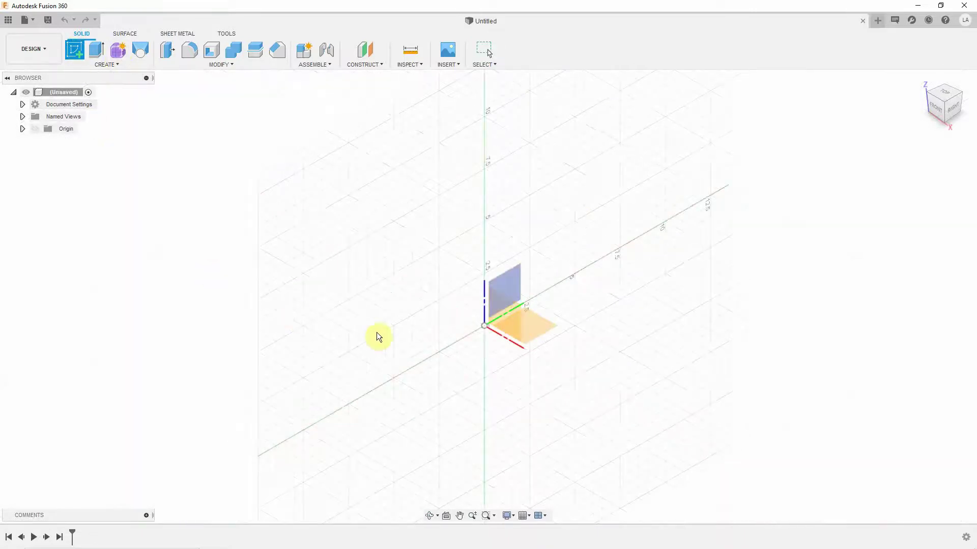
Step: Draw a two-point rectangle on the XY ground plane
left_click(542, 328)
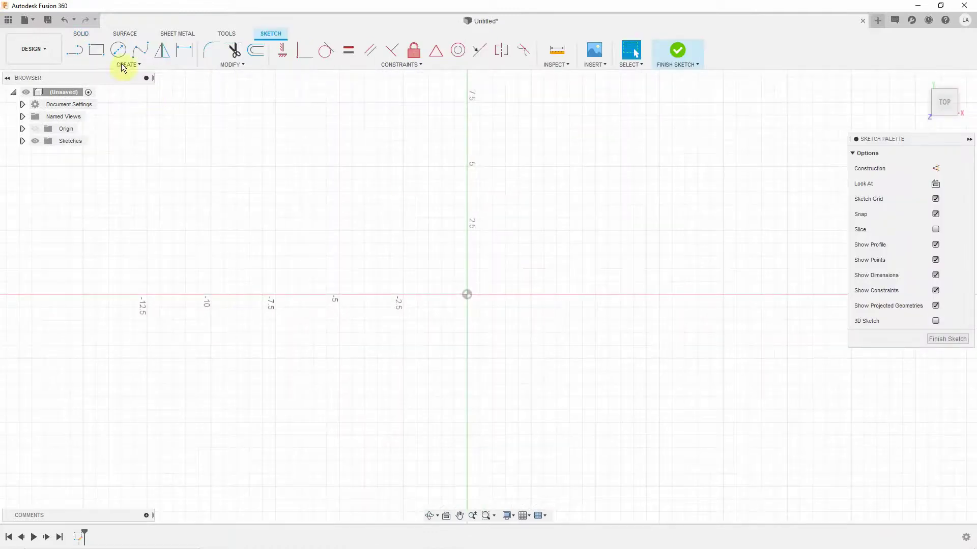
left_click(96, 49)
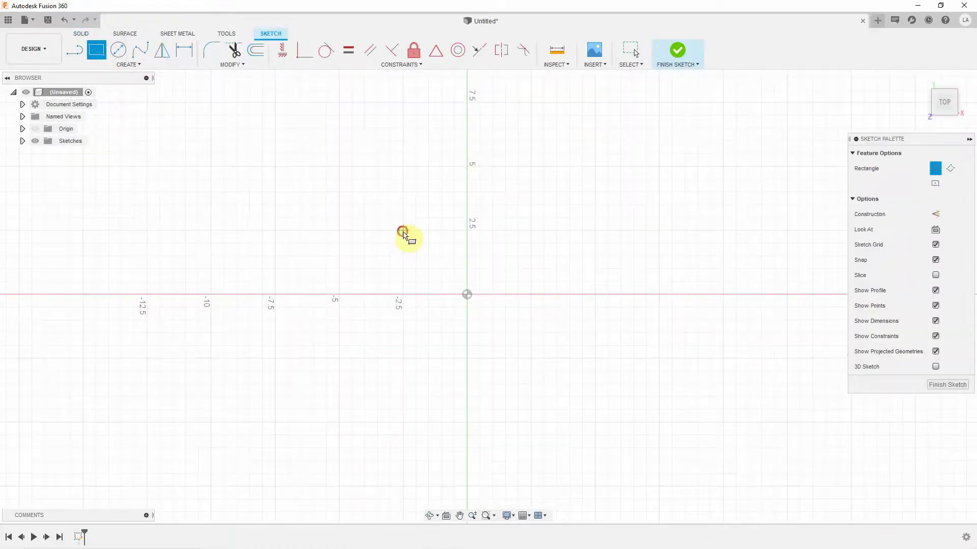
left_click(403, 230)
left_click(519, 346)
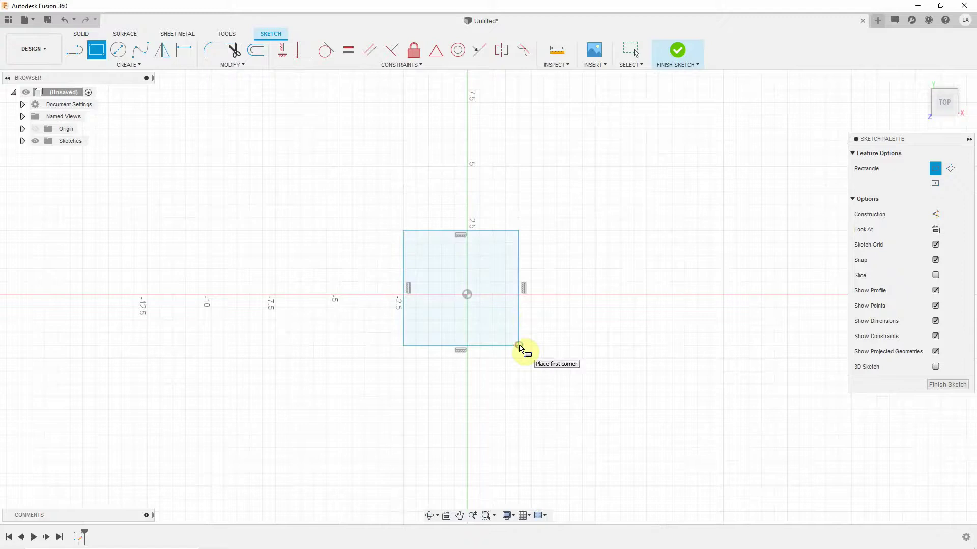
Step: Dimension the rectangle 6.50 cm wide, with its height linked to the width
key("d")
left_click(486, 232)
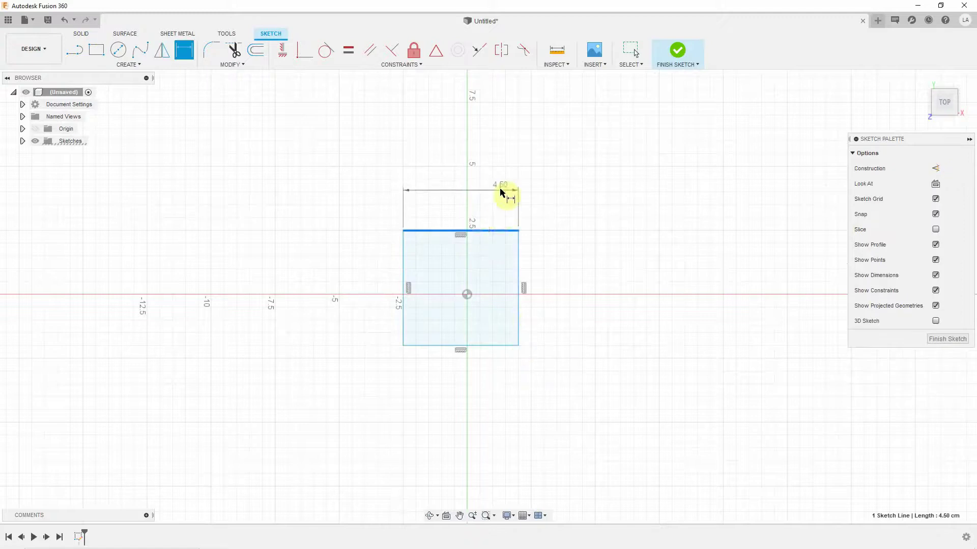
left_click(506, 189)
type(".5")
key("Return")
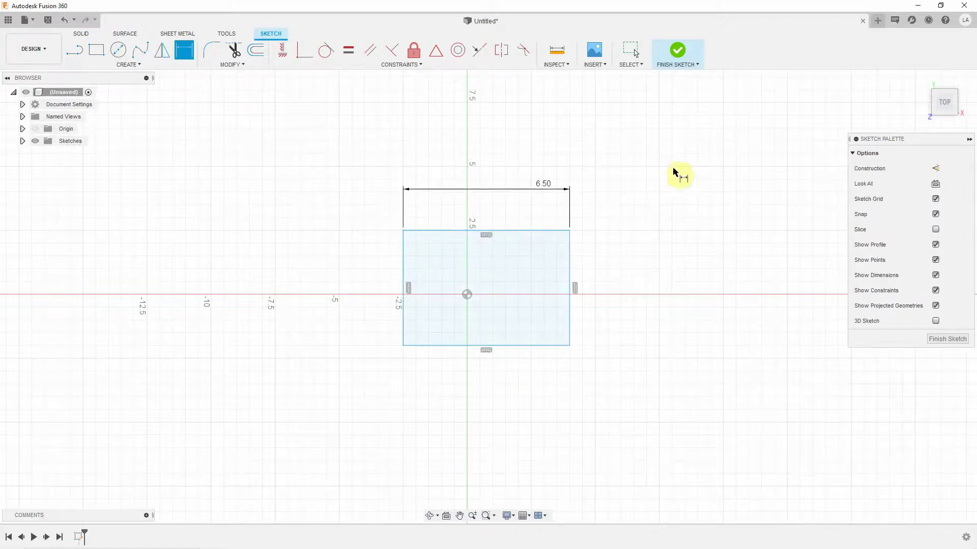
left_click(403, 263)
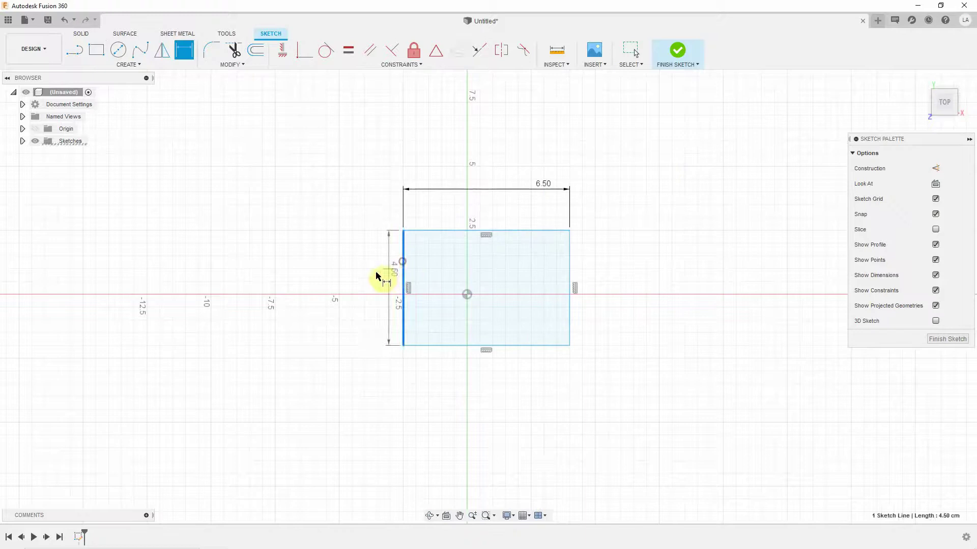
left_click(370, 275)
left_click(543, 186)
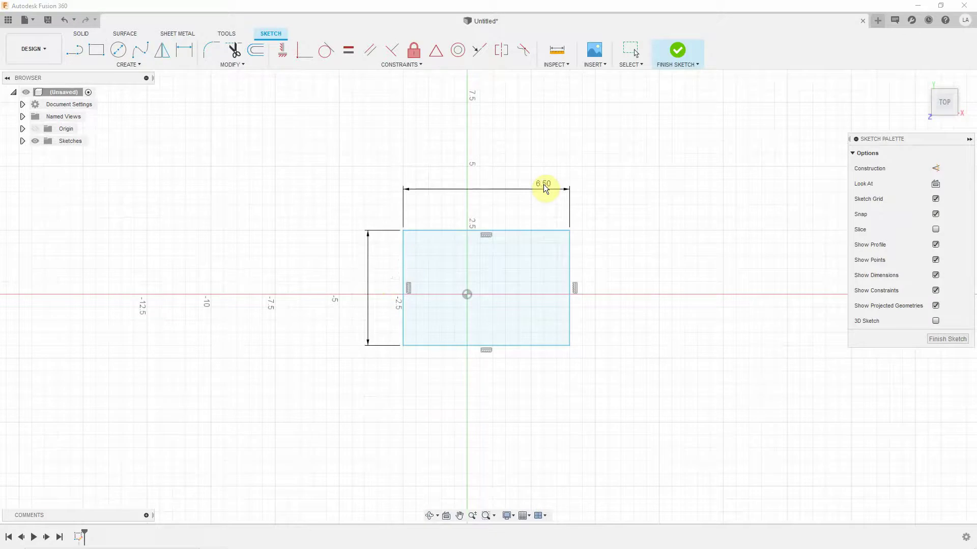
key("Return")
Step: Centre the square on the origin with half-height and d1/2 offset dimensions
left_click(480, 232)
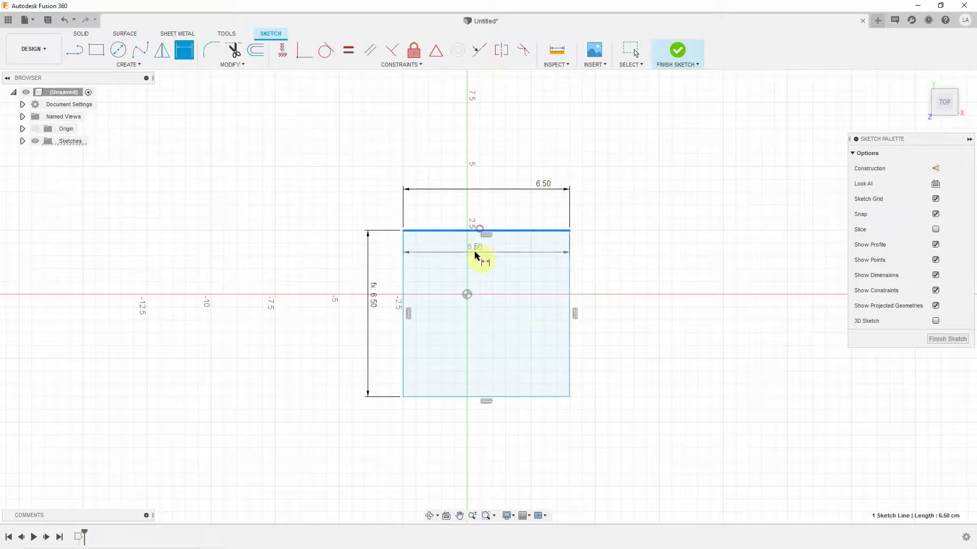
left_click(467, 295)
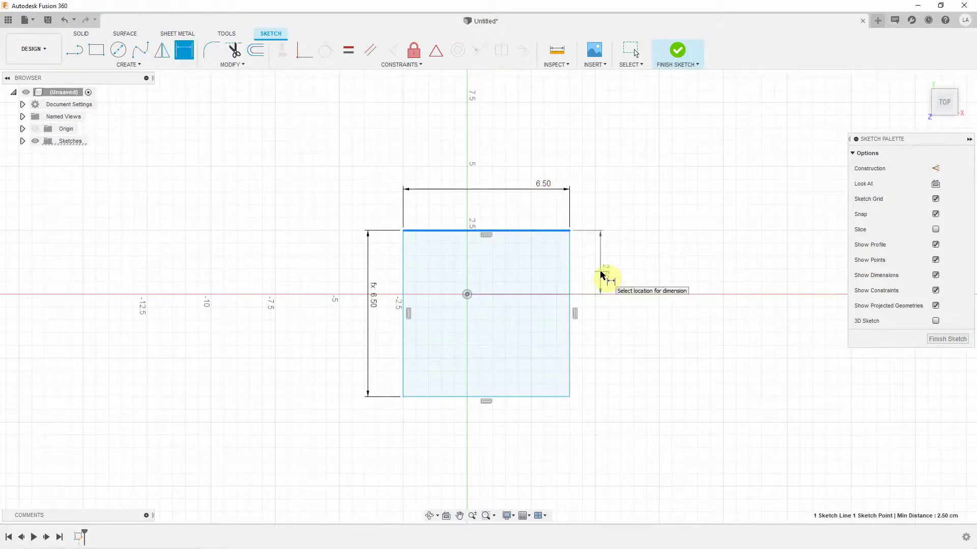
left_click(602, 272)
left_click(373, 303)
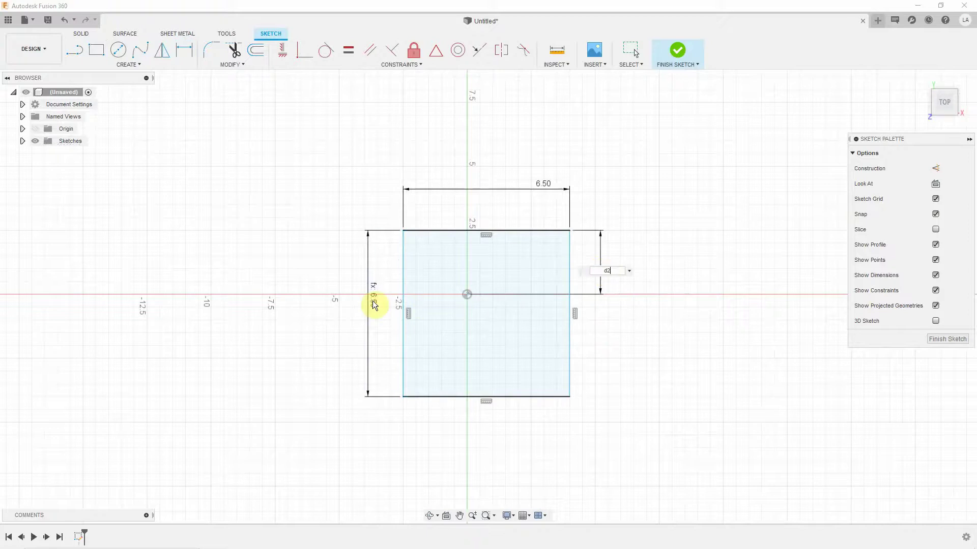
mouse_move(373, 295)
key("Return")
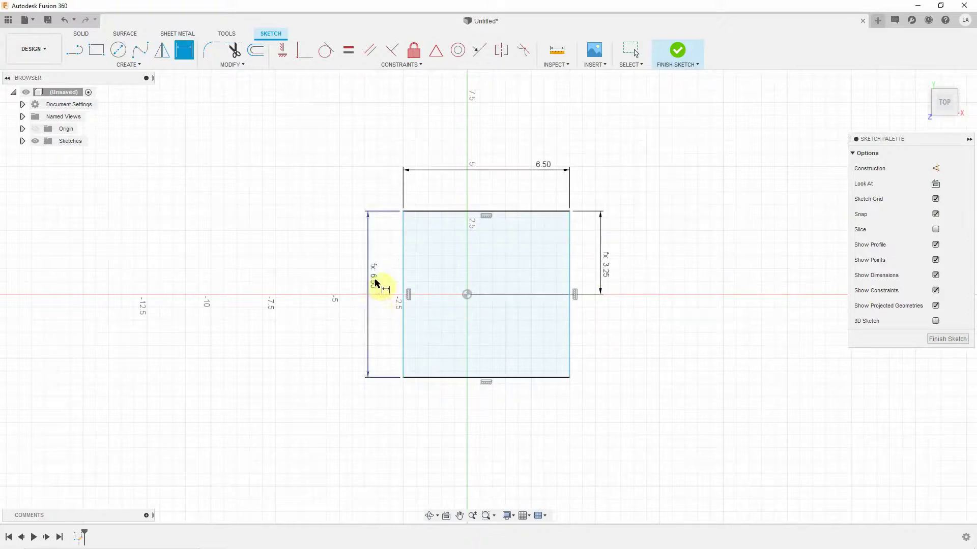
left_click(404, 266)
left_click(467, 295)
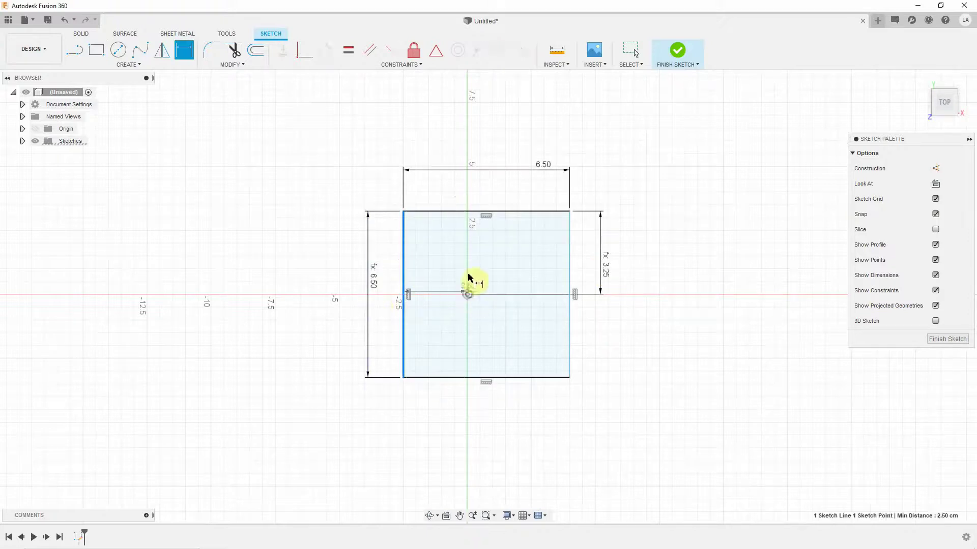
left_click(453, 195)
type("d1/2")
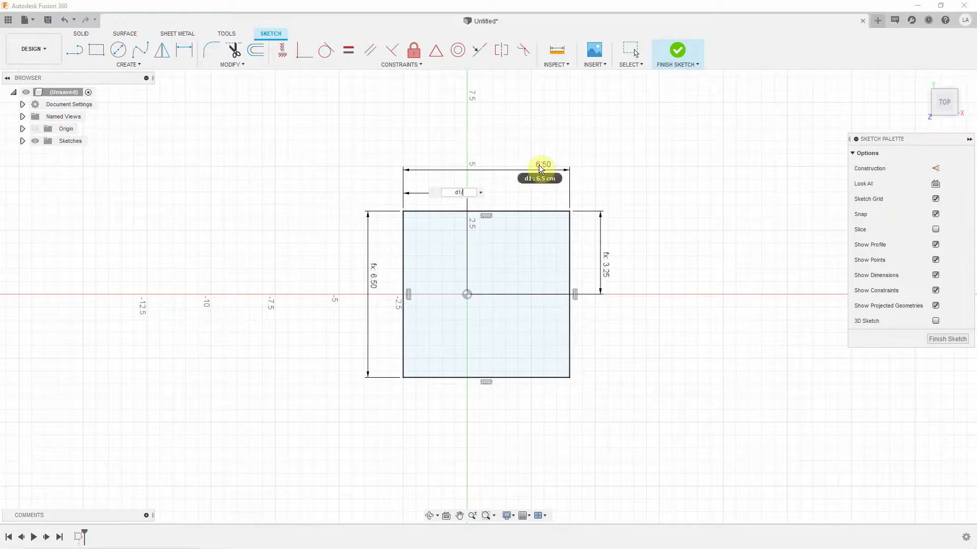
key("Return")
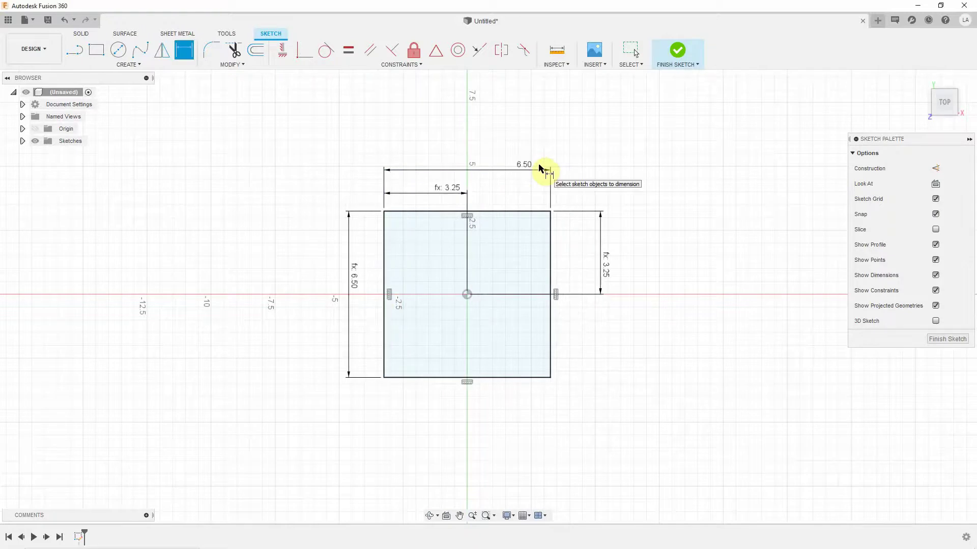
key("Escape")
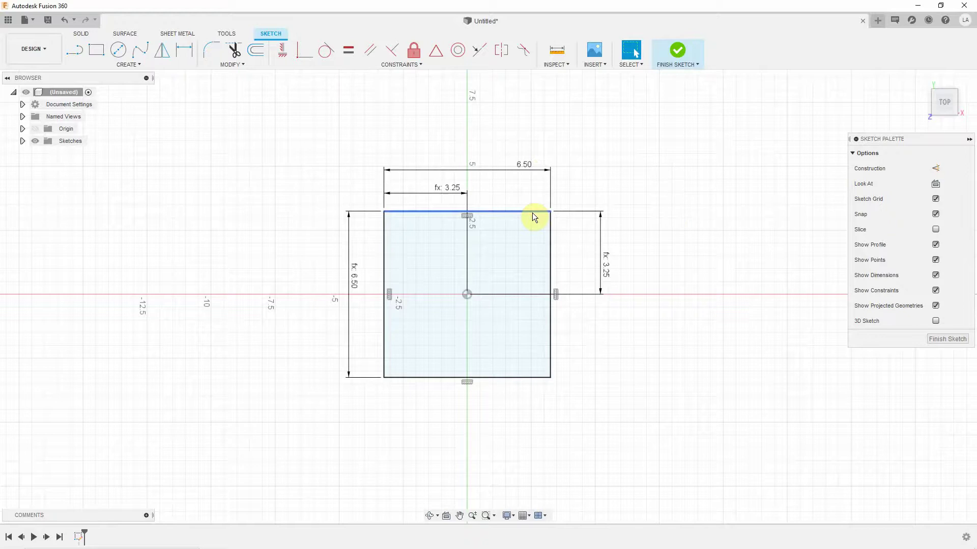
Step: Convert the square's four edges into construction geometry
double_click(532, 212)
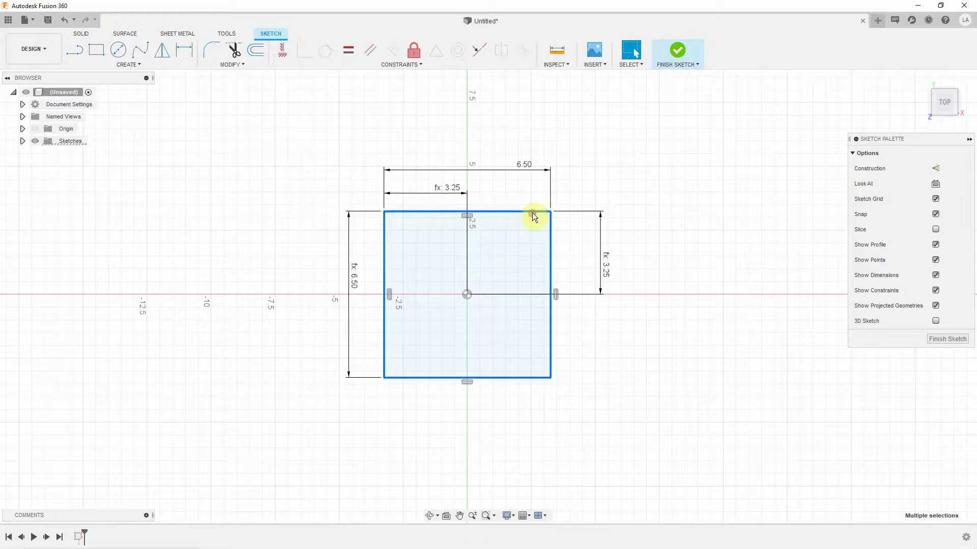
left_click(938, 169)
left_click(710, 185)
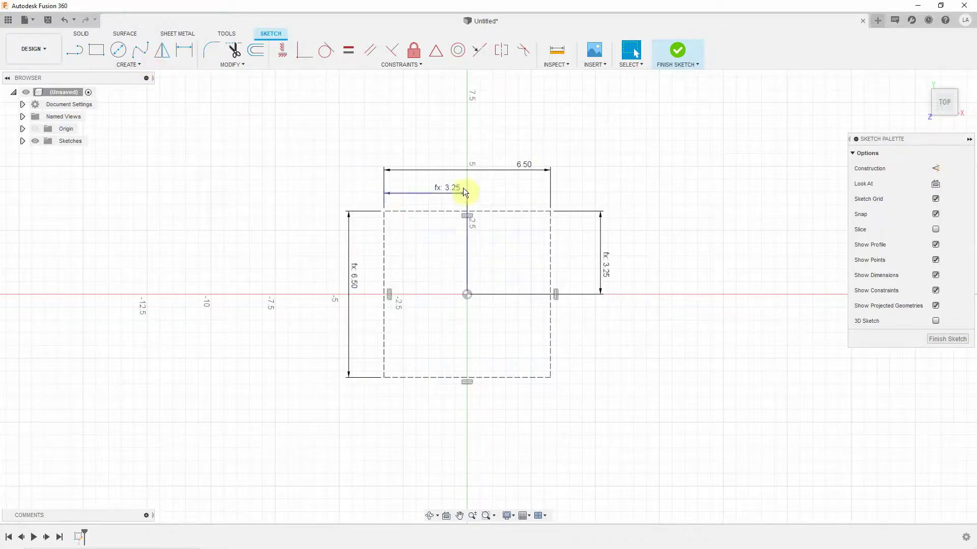
Step: Draw outward-bulging three-point arcs along the square's top and right sides
left_click(142, 65)
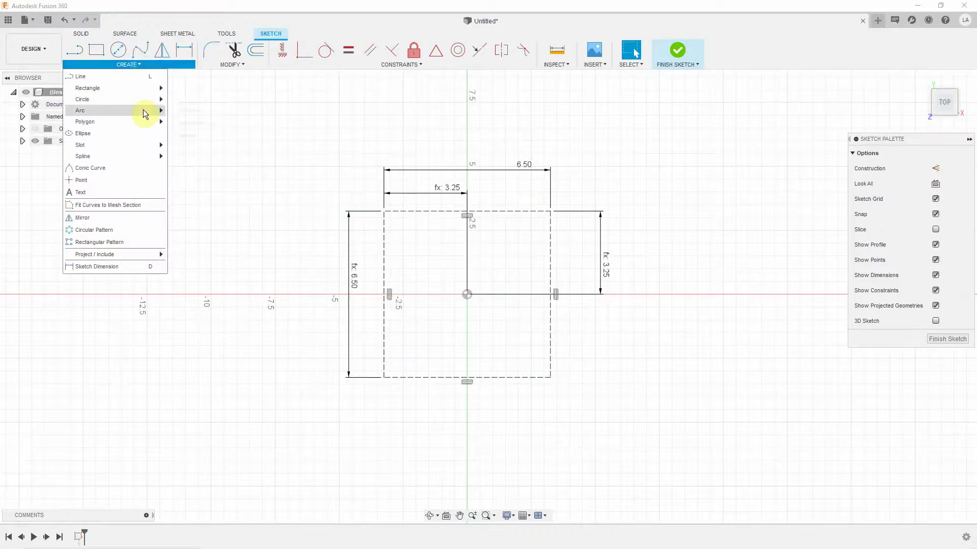
mouse_move(79, 111)
left_click(185, 111)
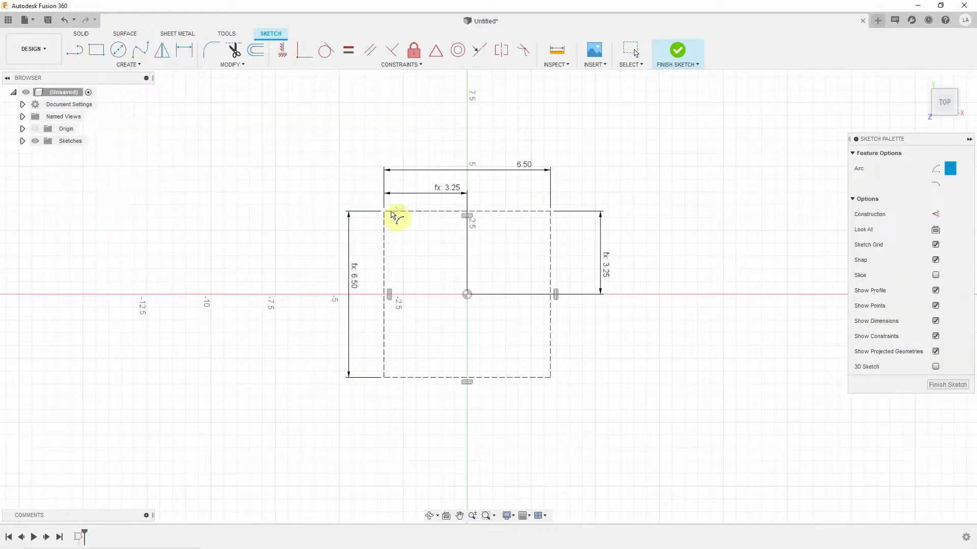
left_click(385, 211)
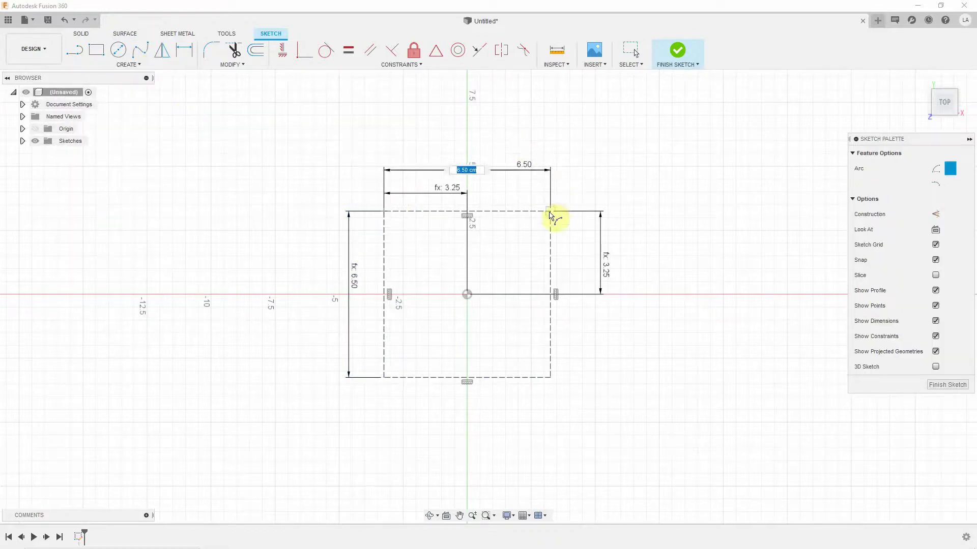
left_click(550, 211)
left_click(470, 201)
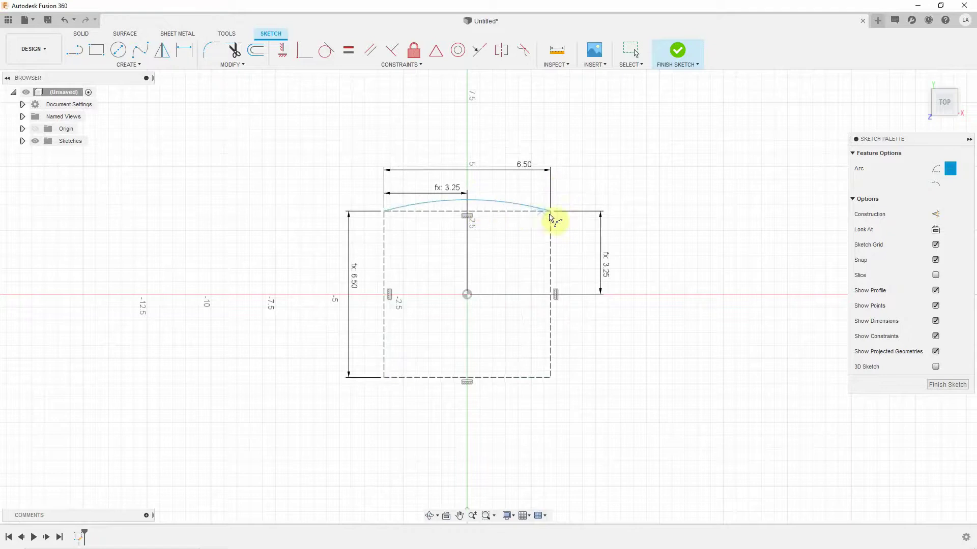
left_click(551, 211)
left_click(550, 377)
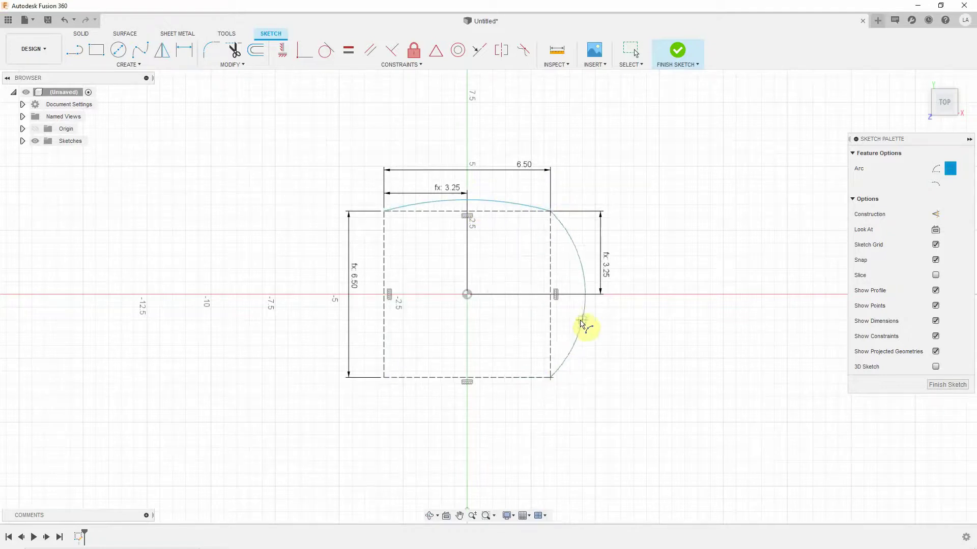
left_click(568, 346)
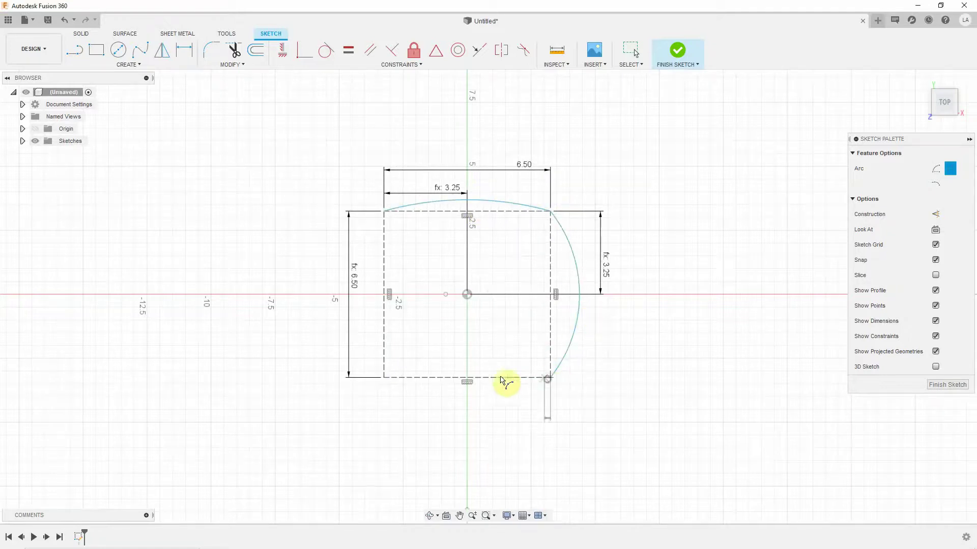
Step: Draw the bottom and left arcs to close the rounded outline
left_click(385, 378)
left_click(461, 394)
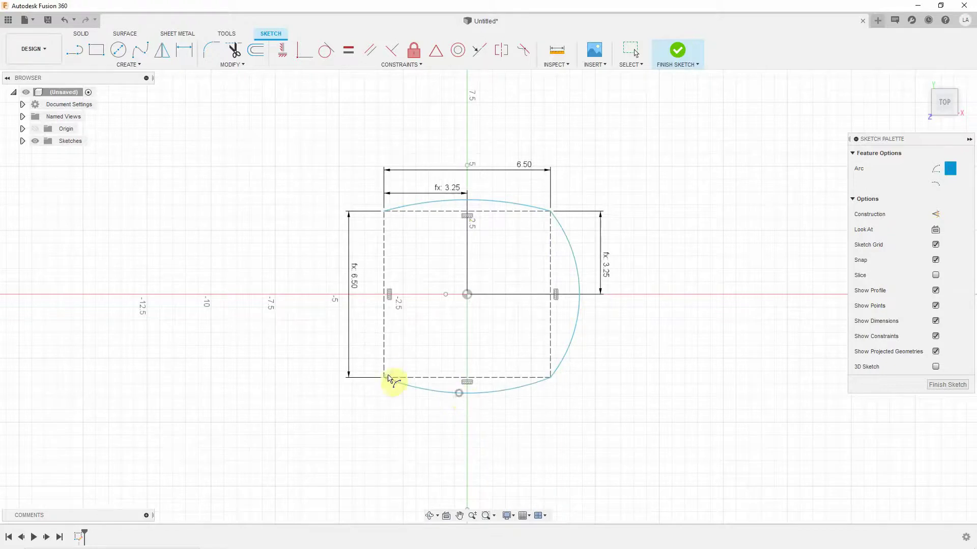
left_click(385, 378)
left_click(385, 211)
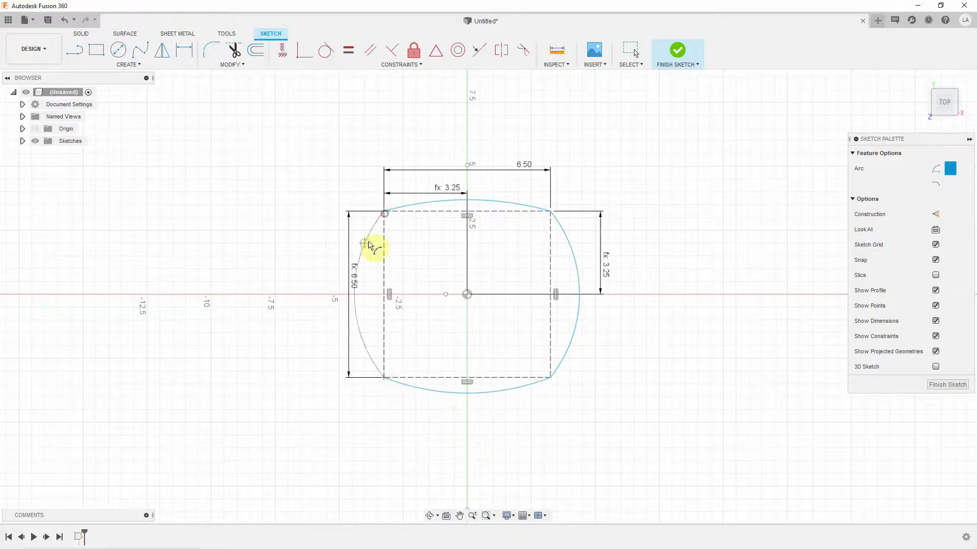
left_click(374, 248)
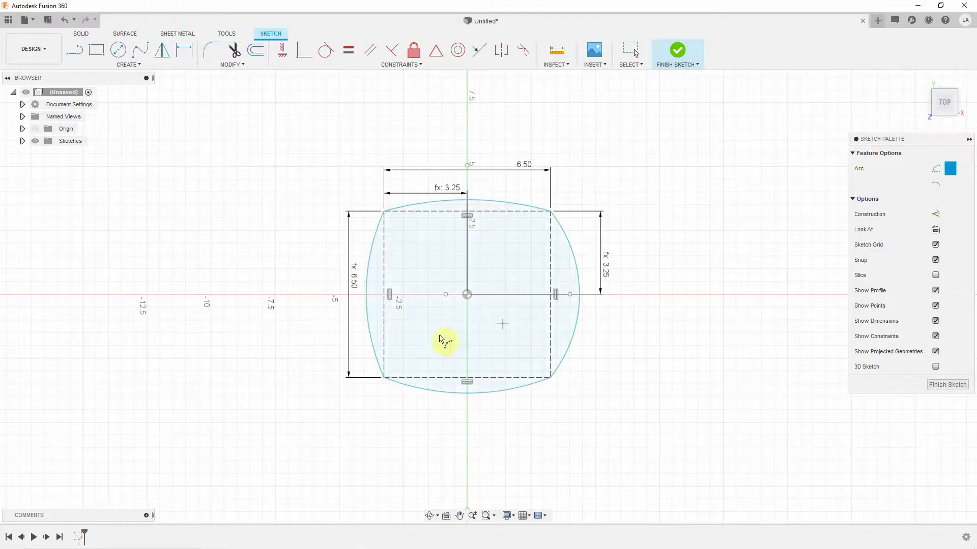
key("Escape")
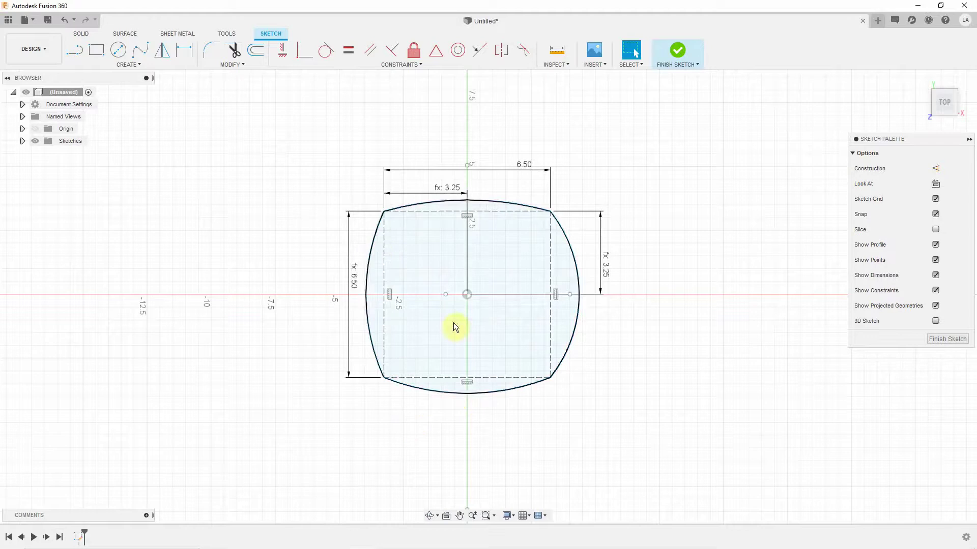
Step: Dimension the top arc's radius to 10.50 cm
key("d")
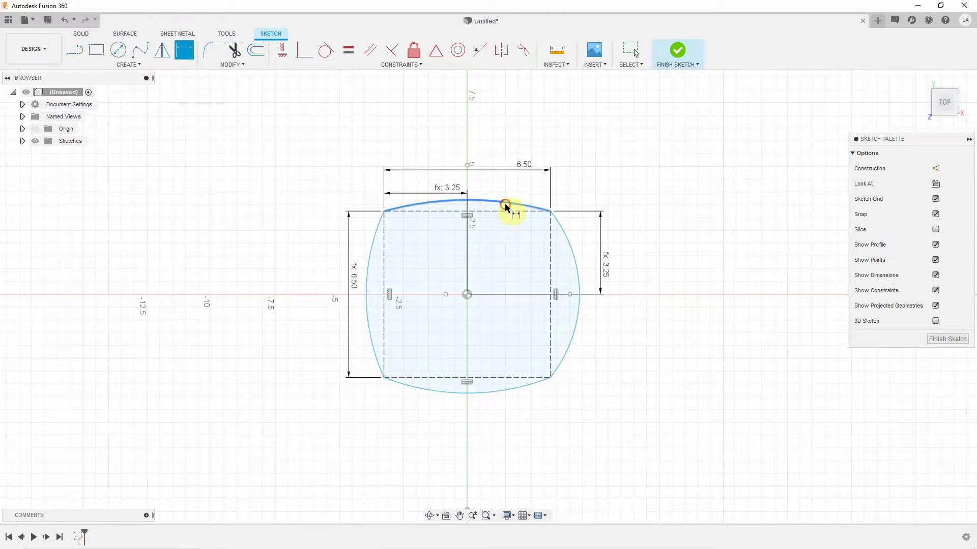
left_click(506, 206)
left_click(558, 123)
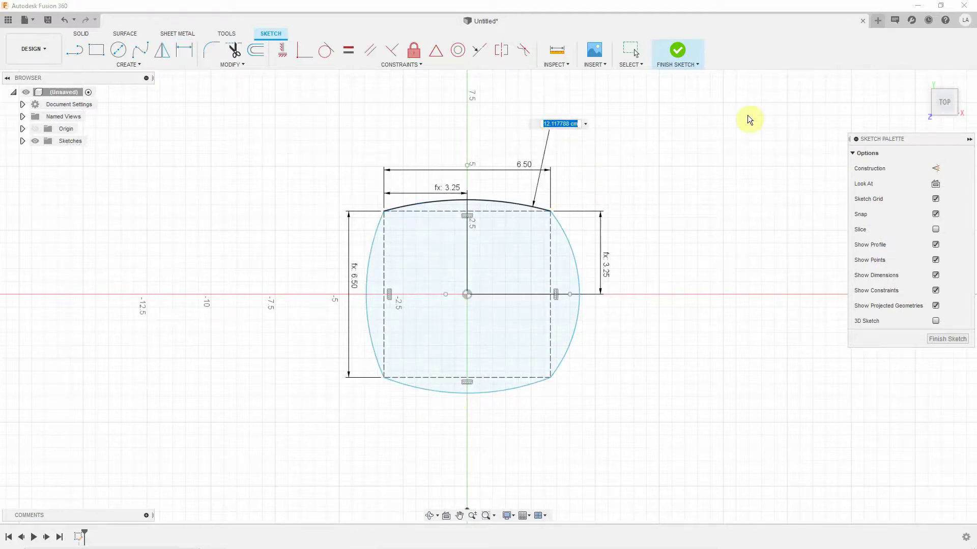
type("10.5")
key("Return")
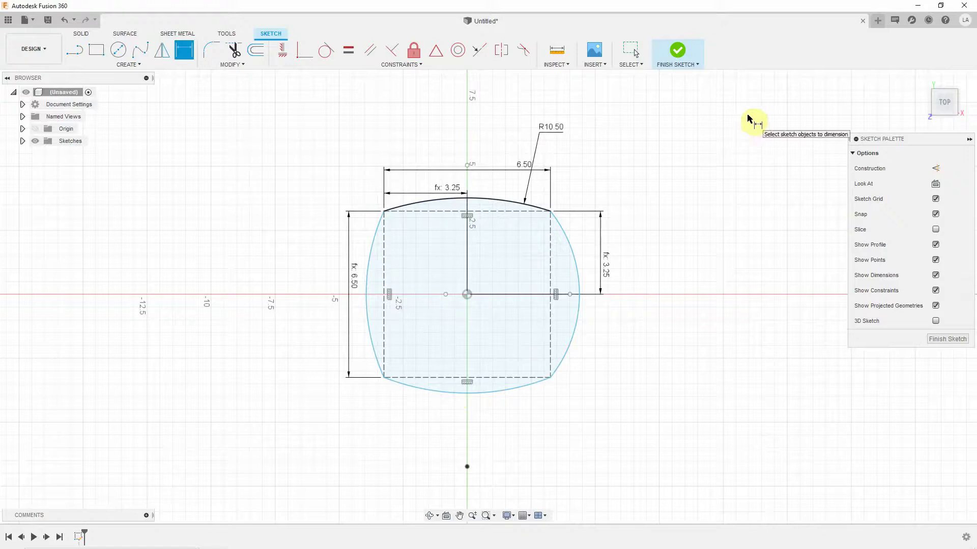
Step: Link the right, bottom and left arc radii to the top arc's R10.50
left_click(570, 251)
left_click(577, 211)
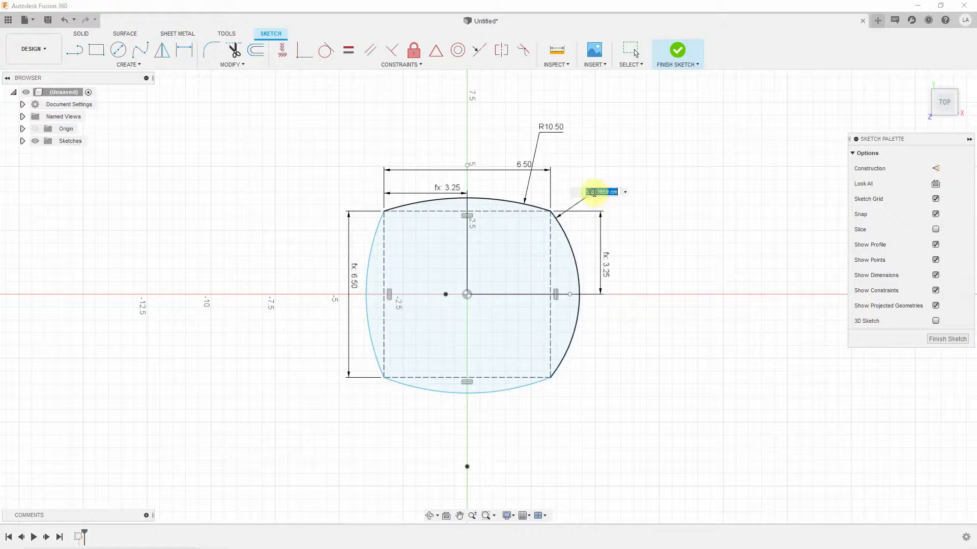
left_click(559, 127)
key("Return")
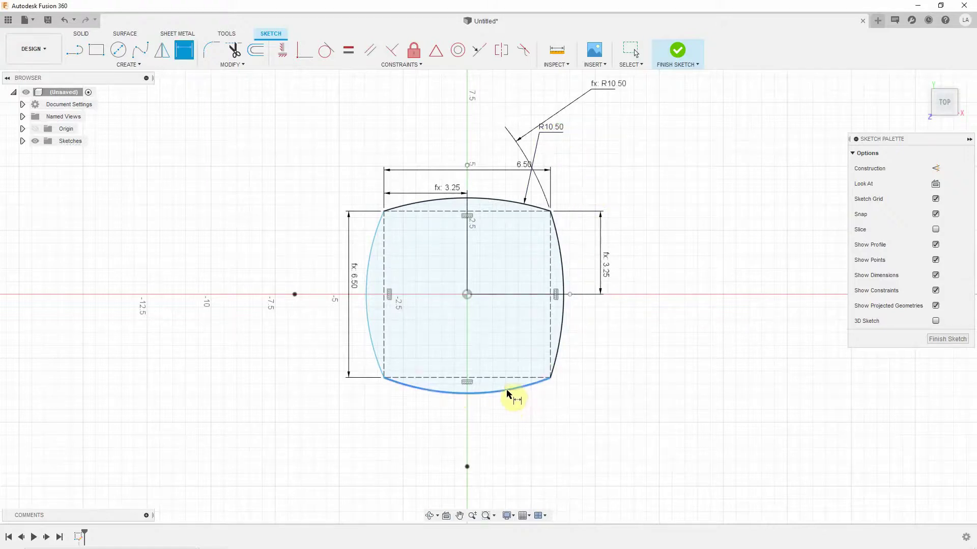
left_click(507, 389)
left_click(515, 405)
left_click(555, 127)
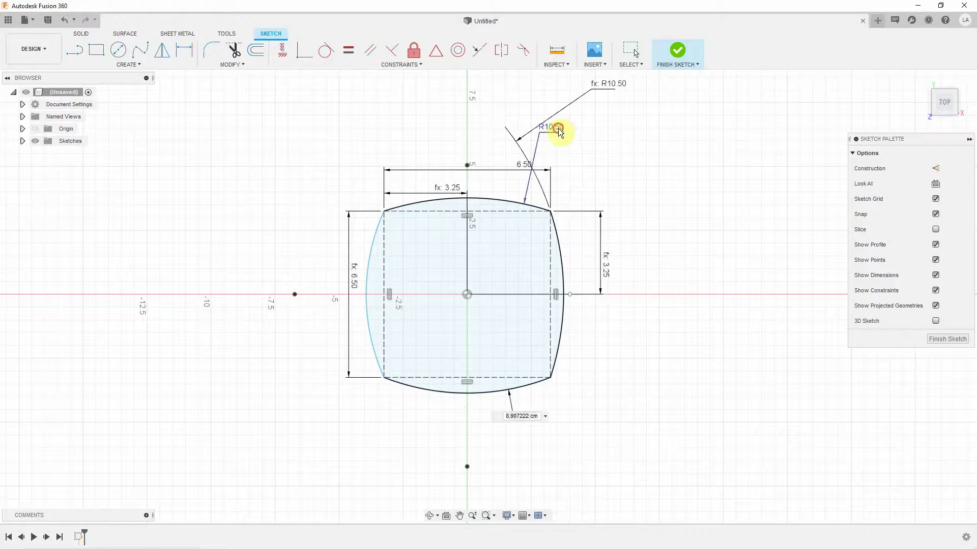
key("Return")
left_click(372, 350)
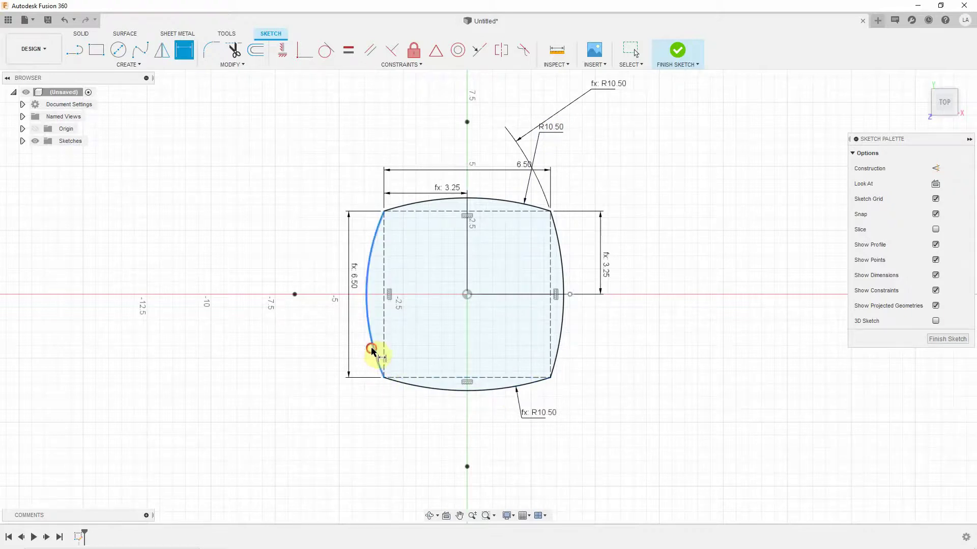
left_click(340, 388)
left_click(539, 414)
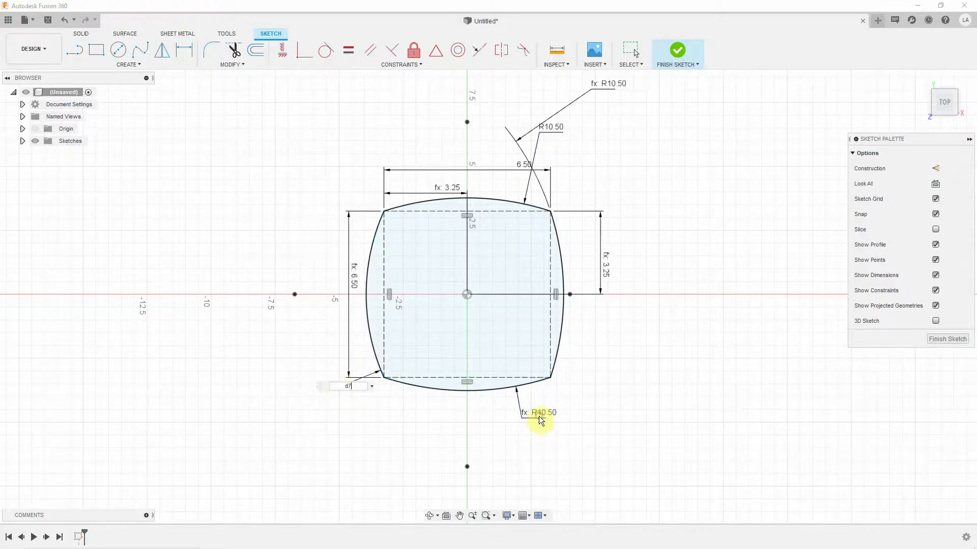
key("Return")
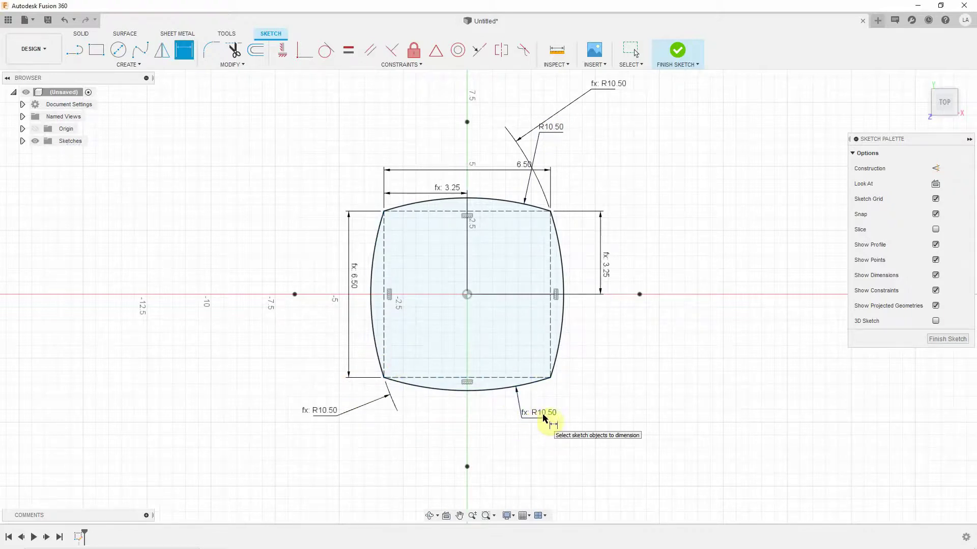
key("Escape")
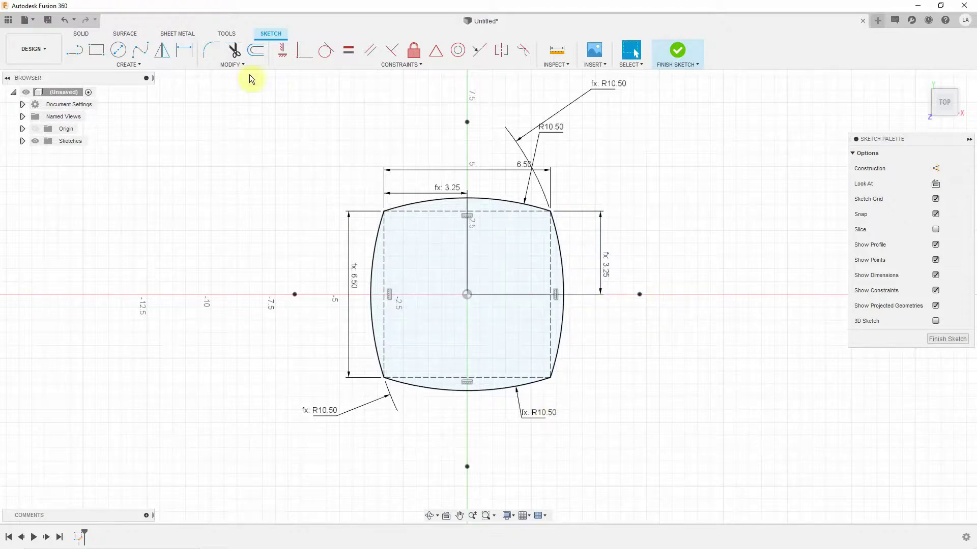
Step: Fillet the top-left, top-right, bottom-right and bottom-left profile corners at 0.50 cm
left_click(215, 50)
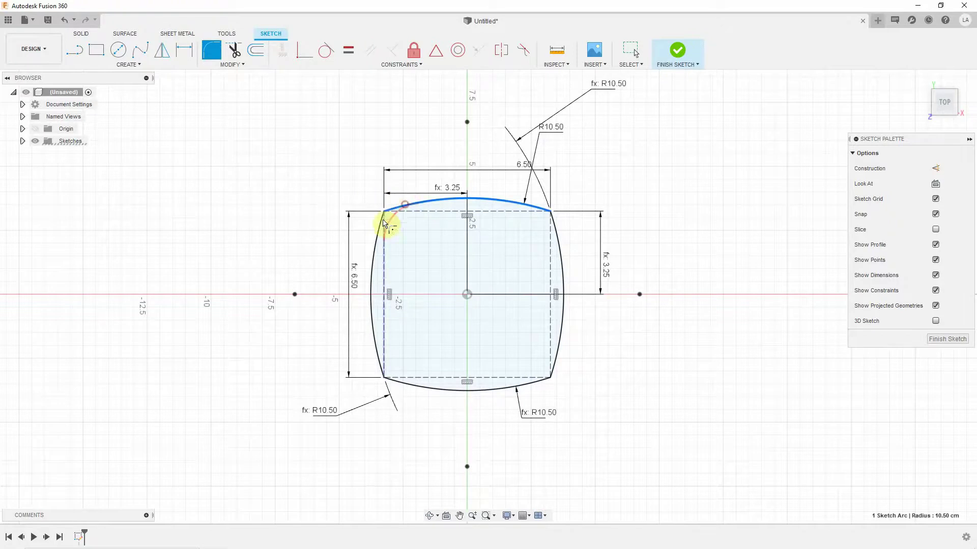
left_click(382, 224)
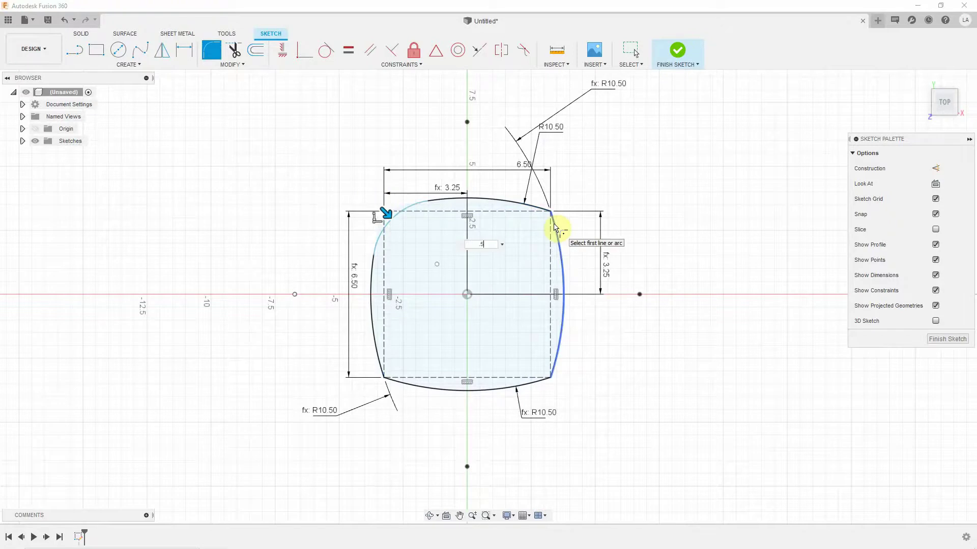
key("Return")
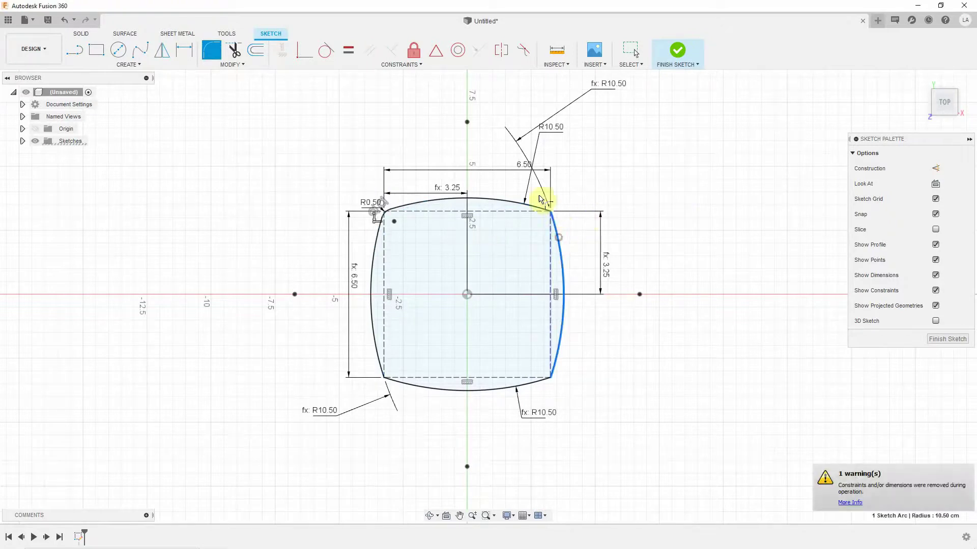
left_click(541, 201)
key("Return")
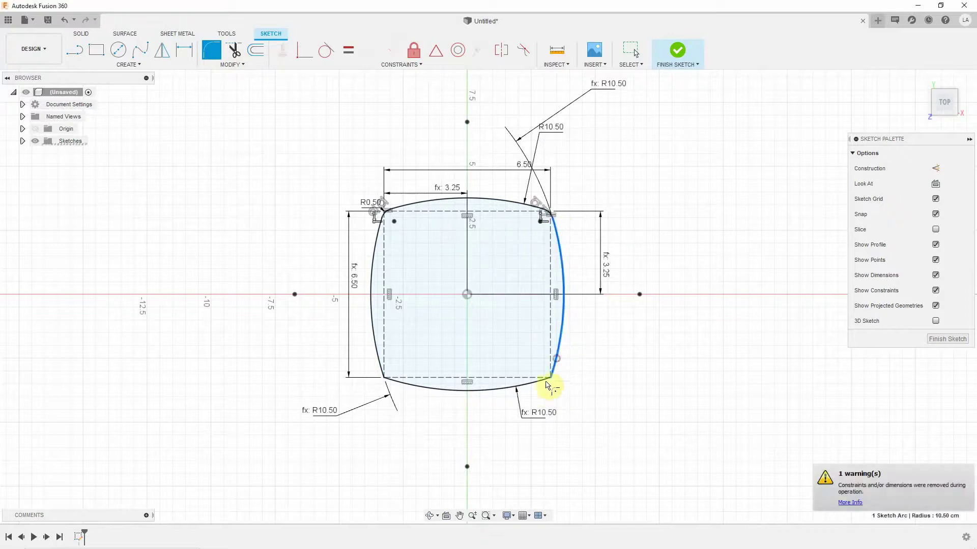
left_click(548, 380)
key("Return")
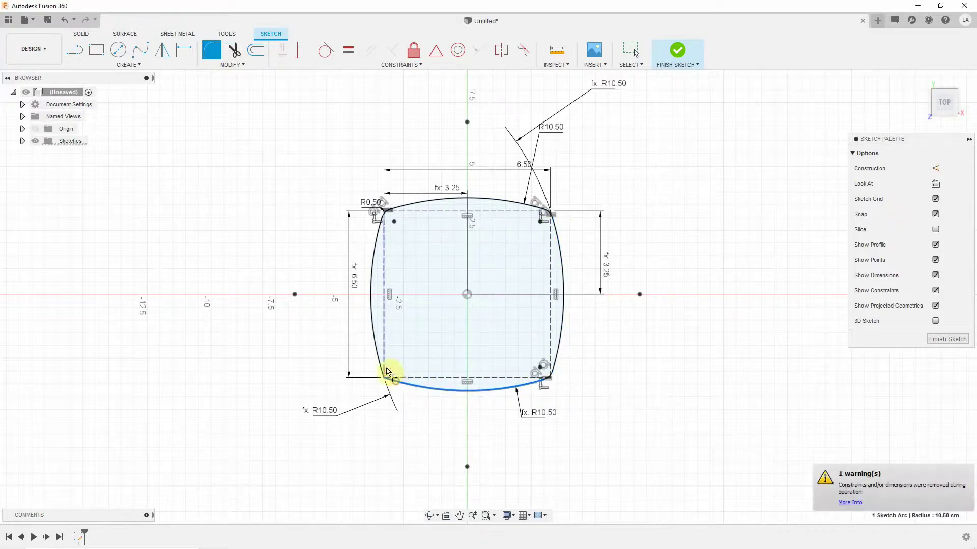
left_click(382, 376)
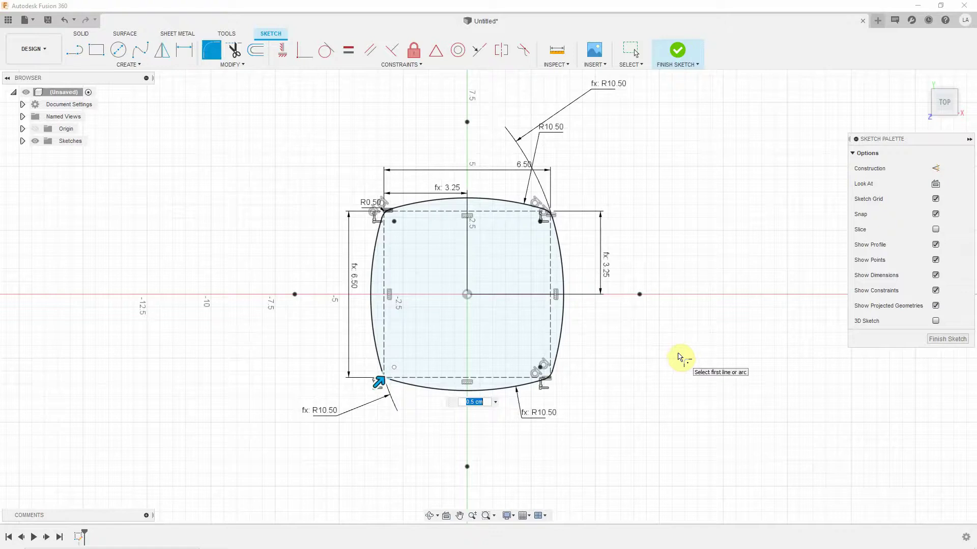
key("Return")
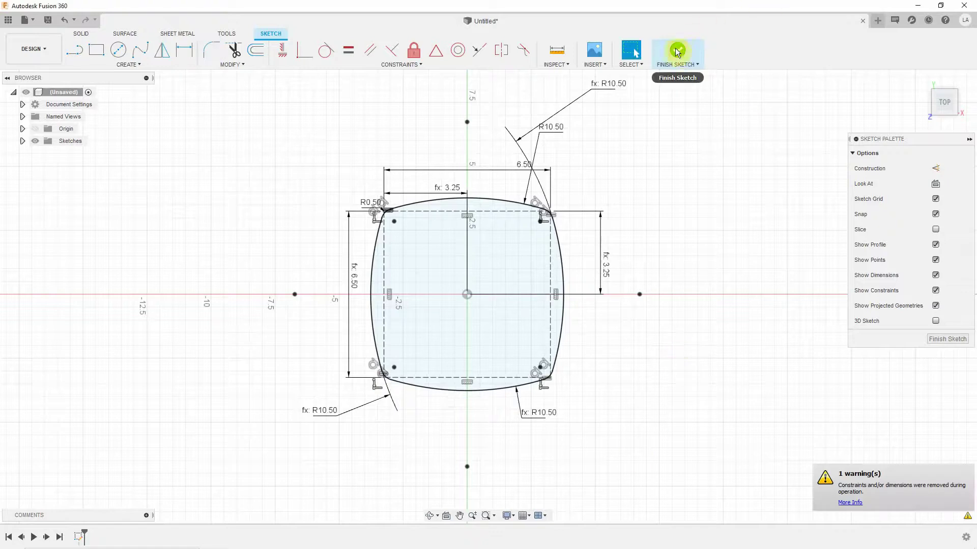
Step: Finish the profile sketch, then zoom out and recentre the view on it
left_click(680, 53)
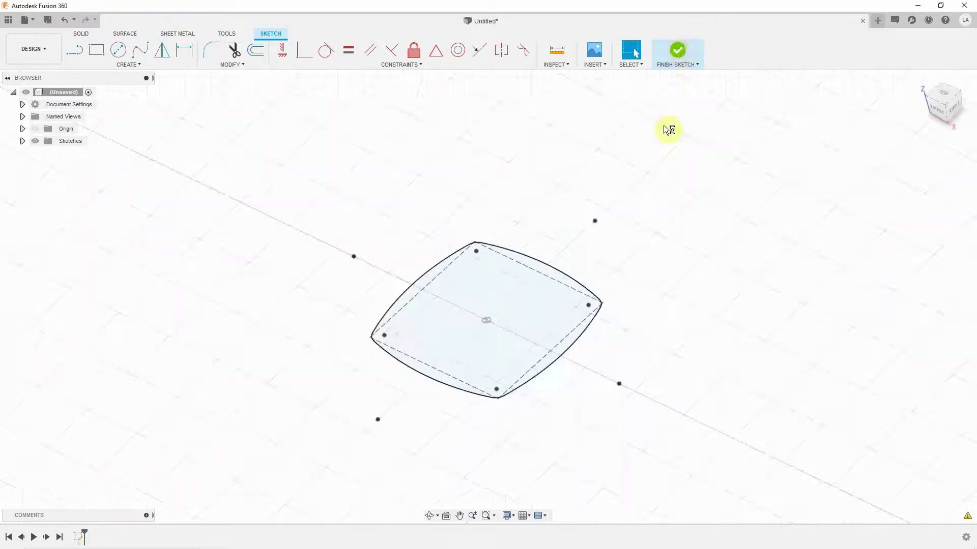
scroll(612, 273, "down", 1)
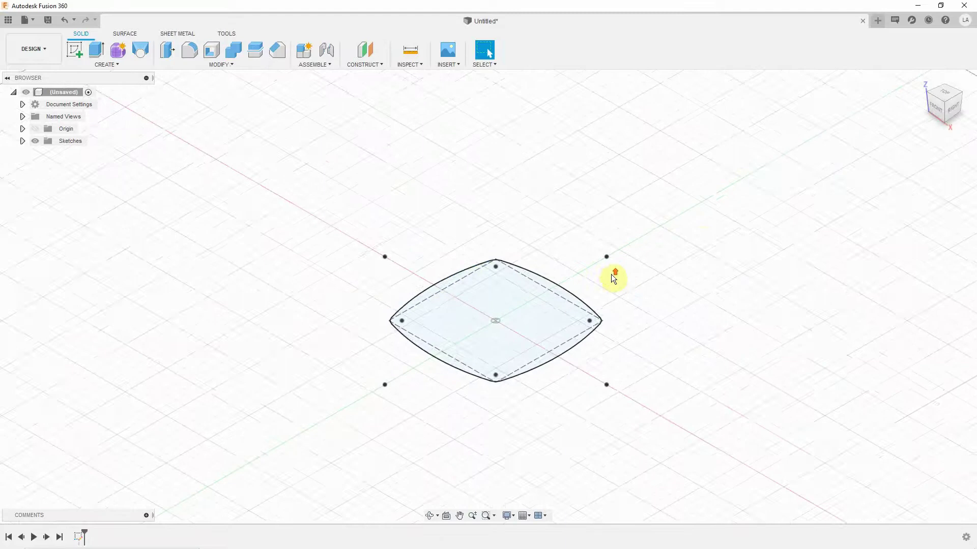
scroll(694, 267, "down", 3)
scroll(709, 244, "down", 1)
mouse_move(711, 248)
middle_mouse_down()
mouse_move(679, 275)
mouse_move(661, 317)
middle_mouse_up()
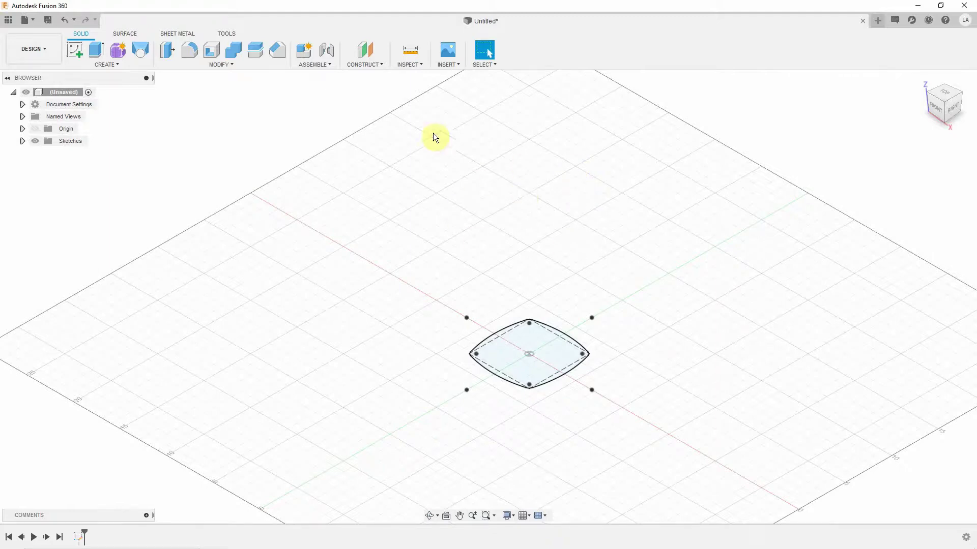
Step: Create a construction plane offset 17 cm above the XY plane
left_click(365, 50)
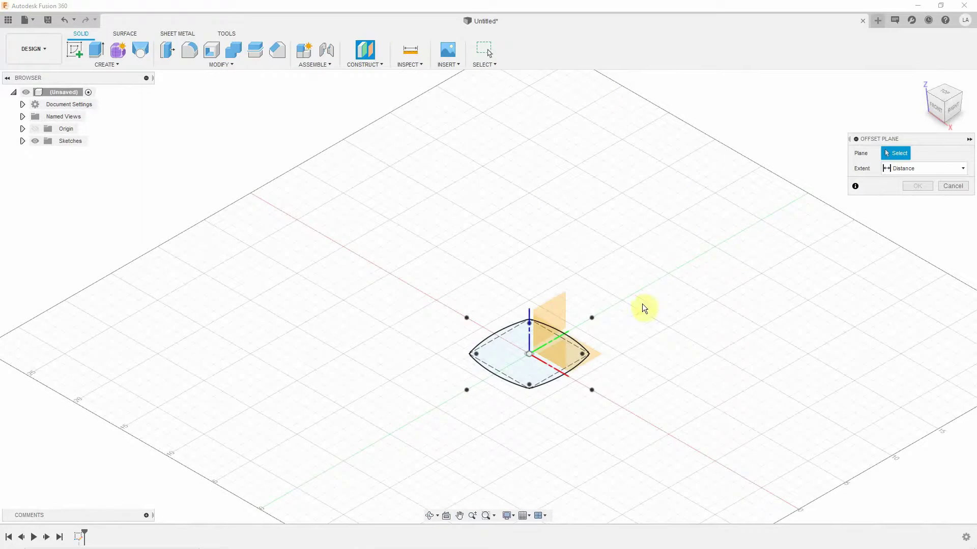
left_click(594, 358)
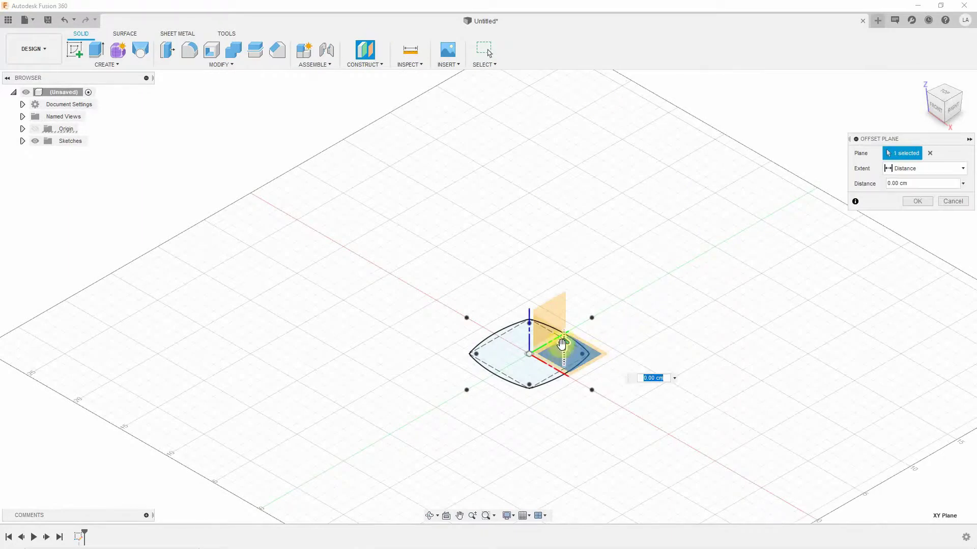
left_click_drag(556, 309, 568, 233)
type("1")
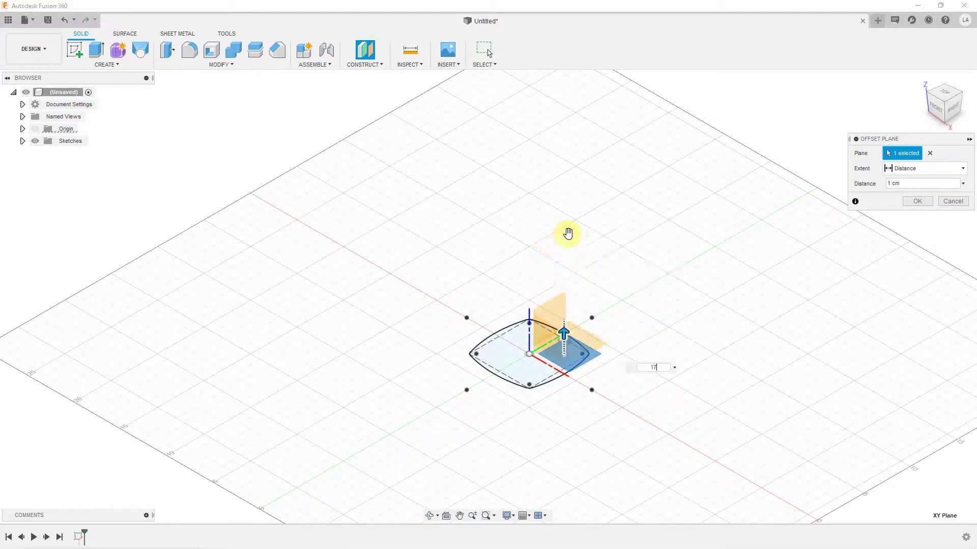
type("7")
key("Return")
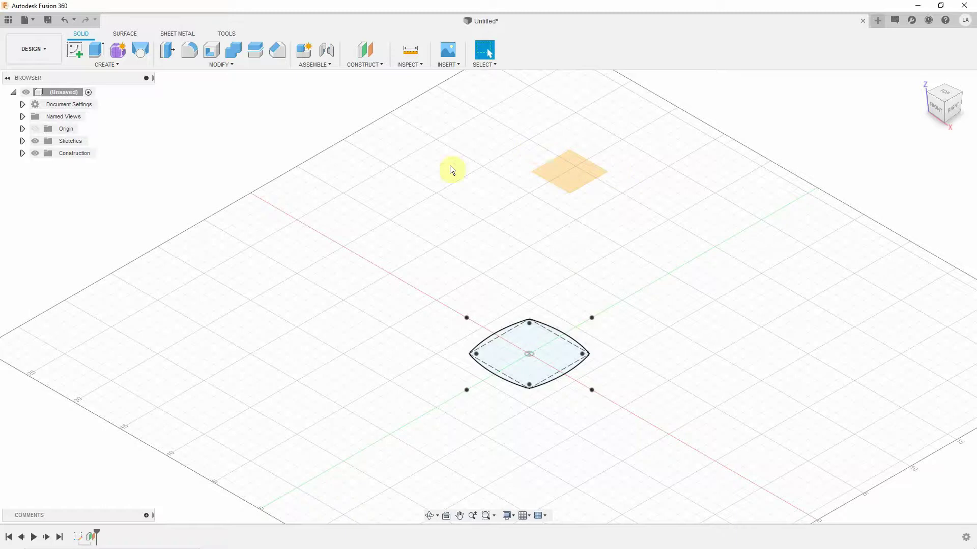
Step: Start a sketch on the offset plane and draw a circle centred on the origin
left_click(75, 52)
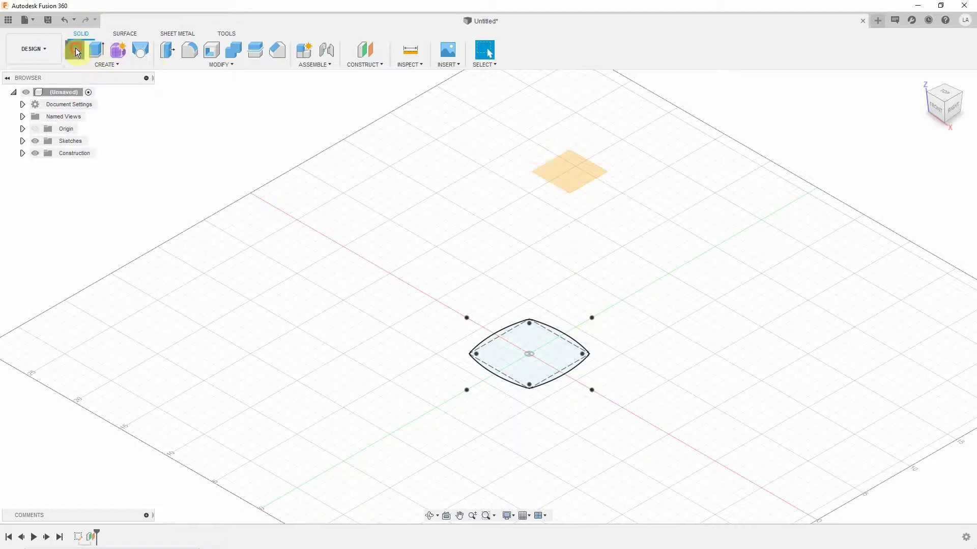
left_click(563, 177)
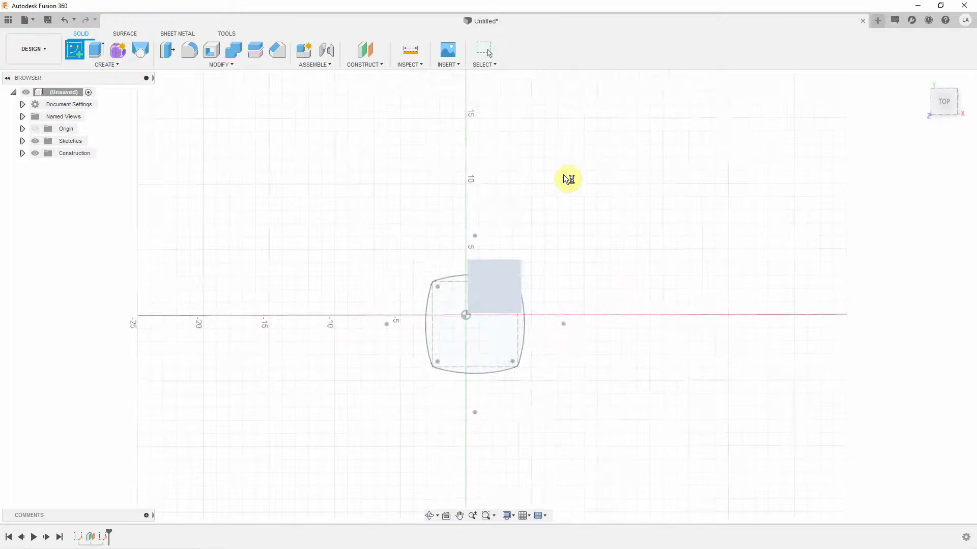
left_click(118, 50)
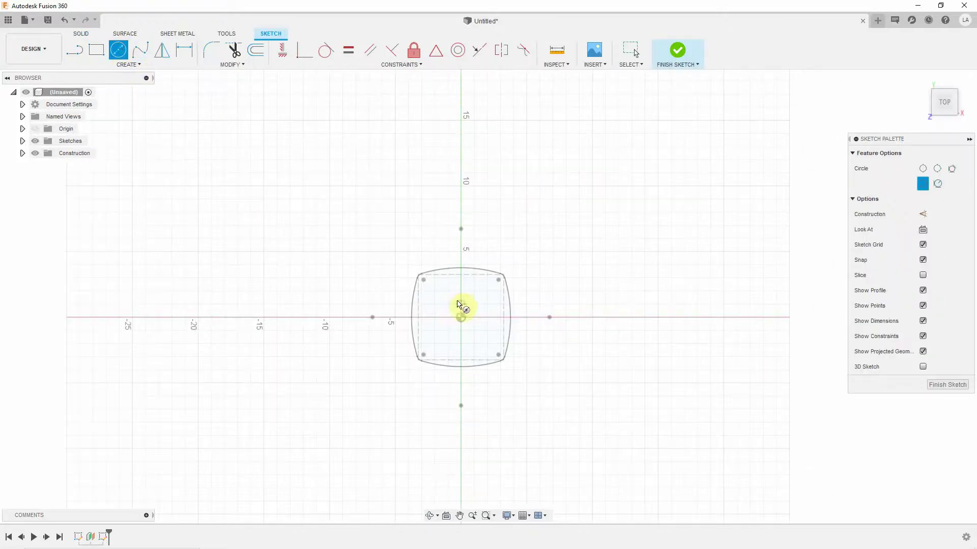
left_click(461, 317)
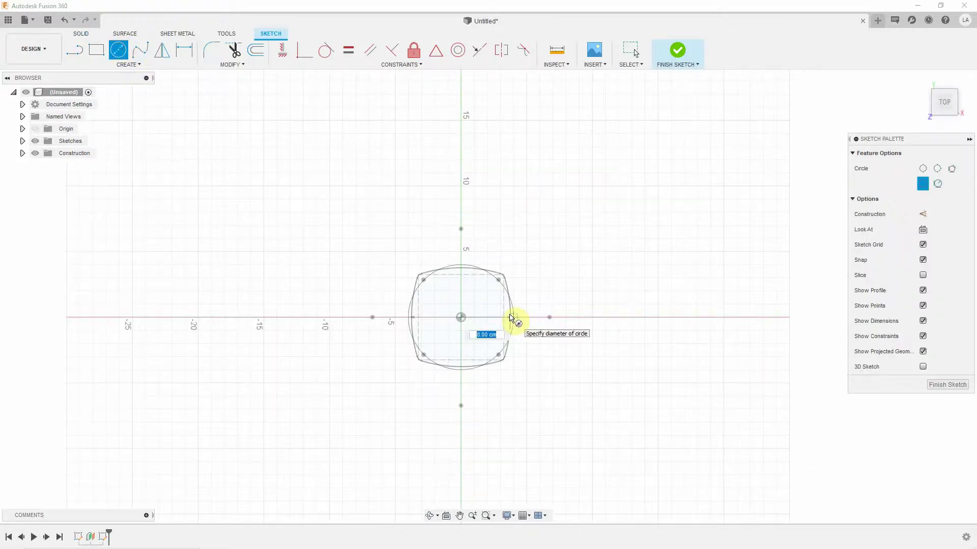
left_click(511, 316)
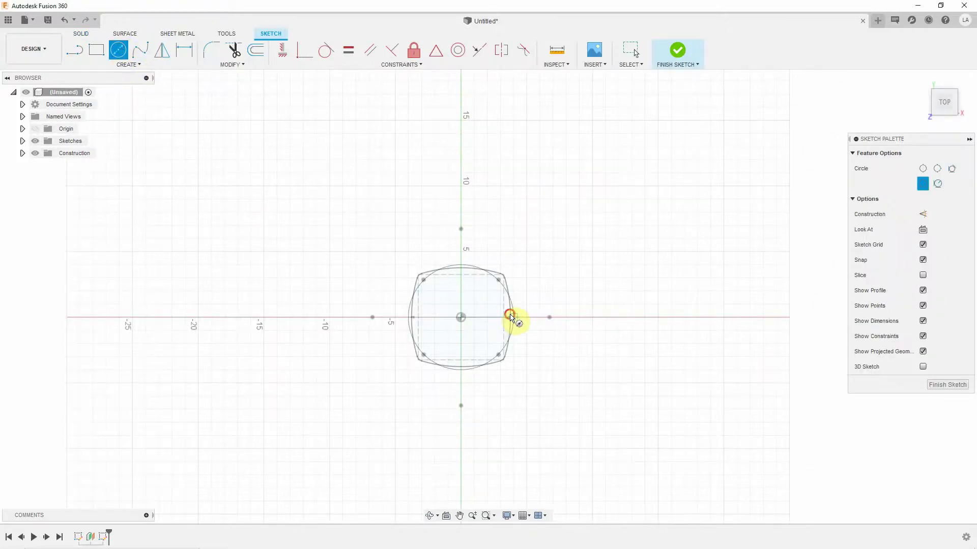
Step: Dimension the circle to 8.50 cm diameter and finish the sketch
key("d")
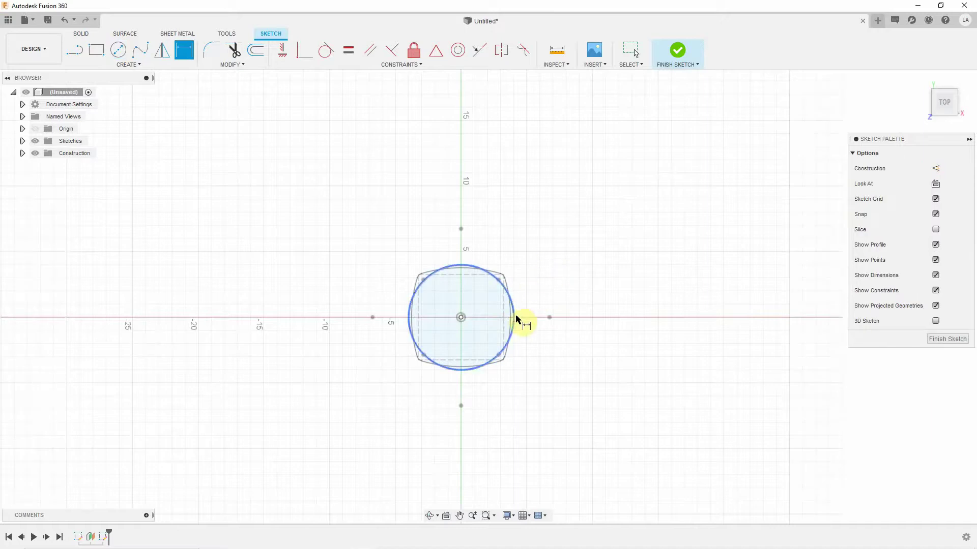
left_click(514, 317)
left_click(529, 269)
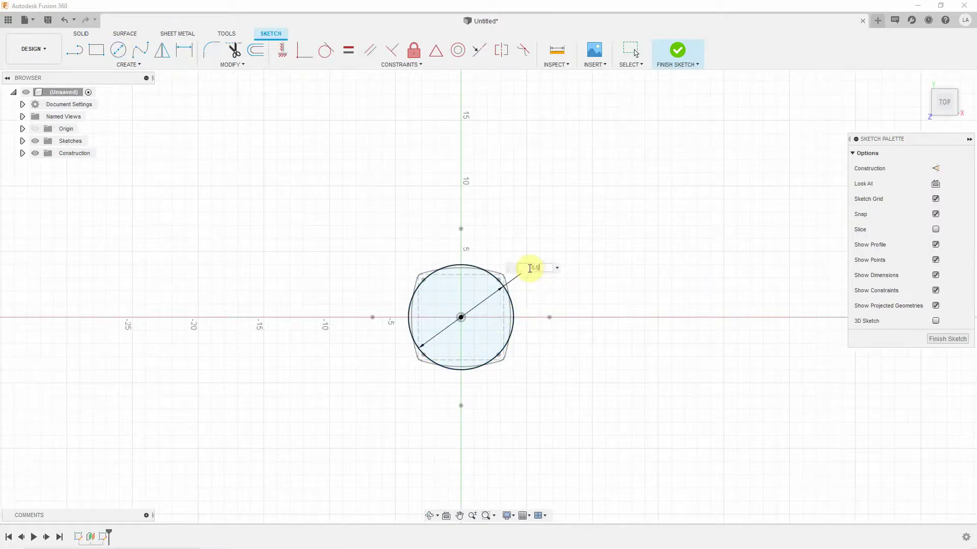
key("Return")
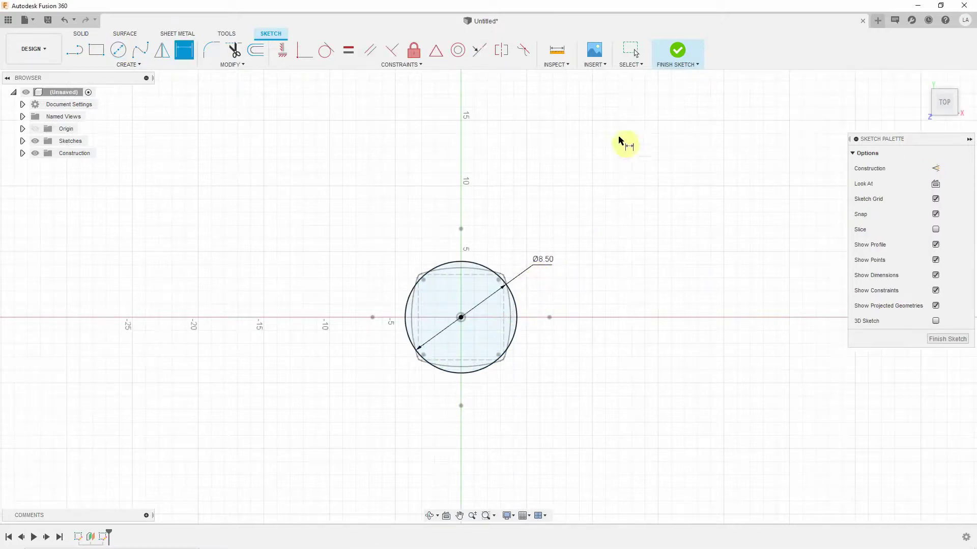
left_click(676, 53)
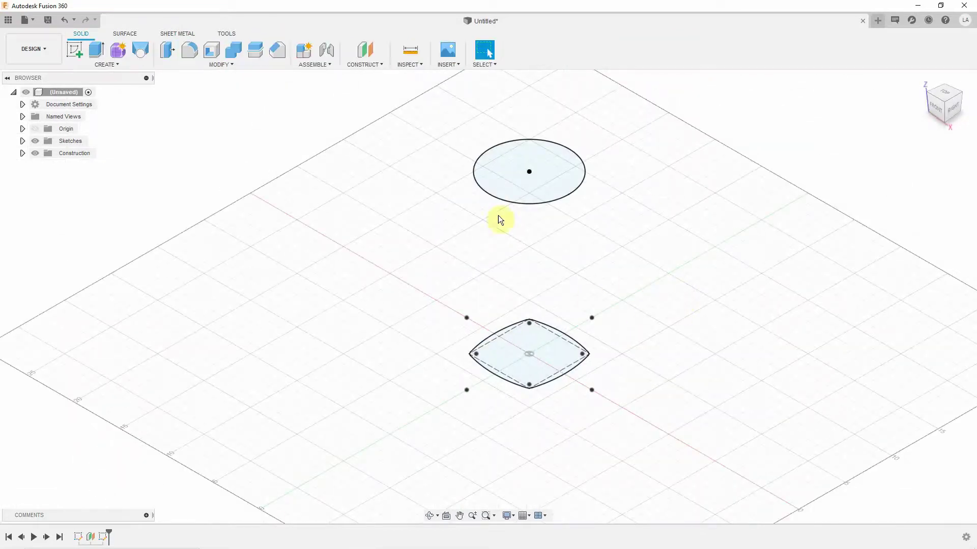
Step: Loft a solid body from the rounded base profile up to the 8.50 cm circle
left_click(527, 204)
left_click(111, 63)
left_click(104, 164)
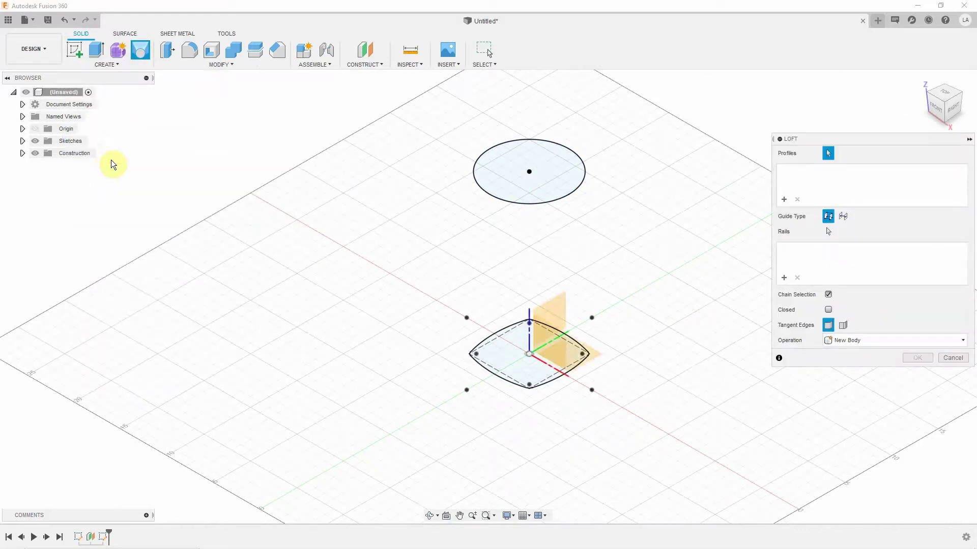
left_click(496, 362)
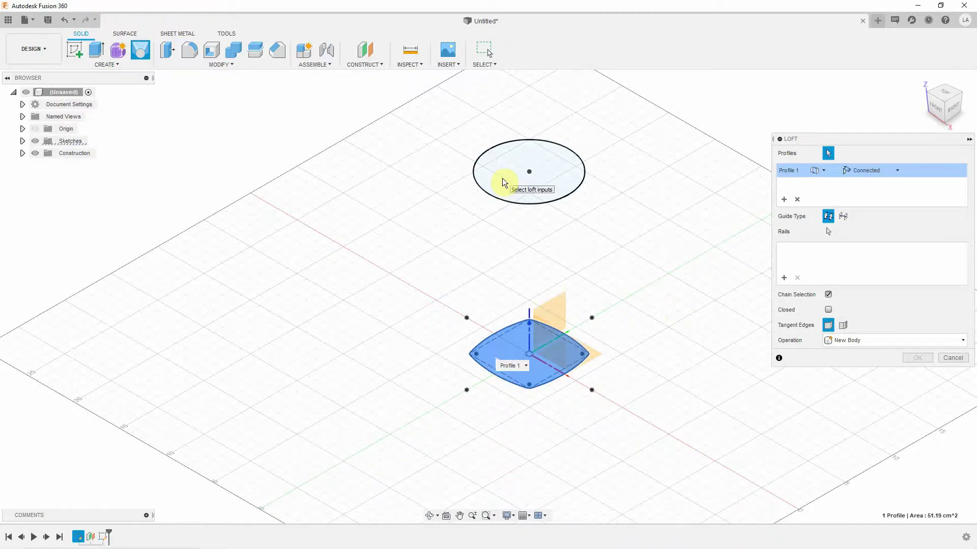
left_click(502, 179)
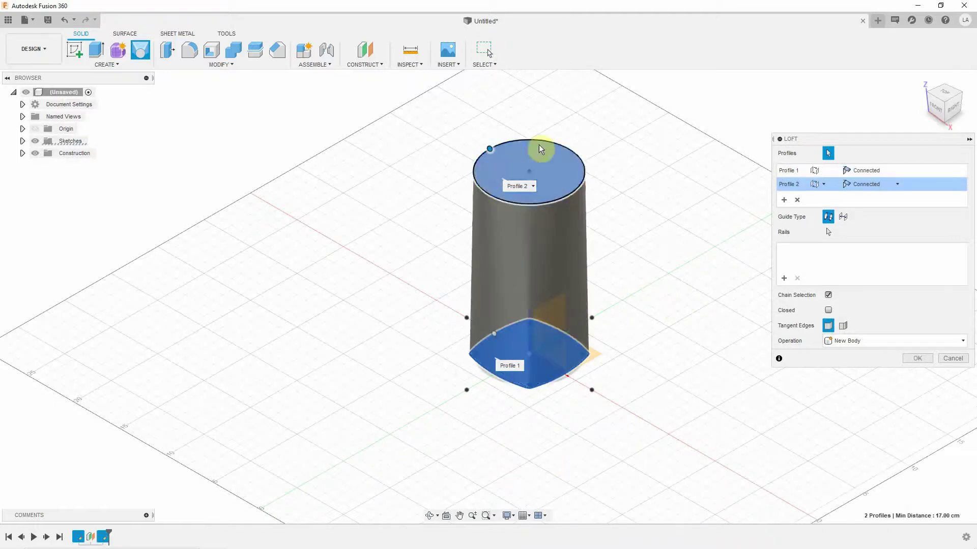
mouse_move(550, 423)
middle_mouse_down("shift")
mouse_move(628, 415)
mouse_move(676, 390)
mouse_move(578, 399)
middle_mouse_up("shift")
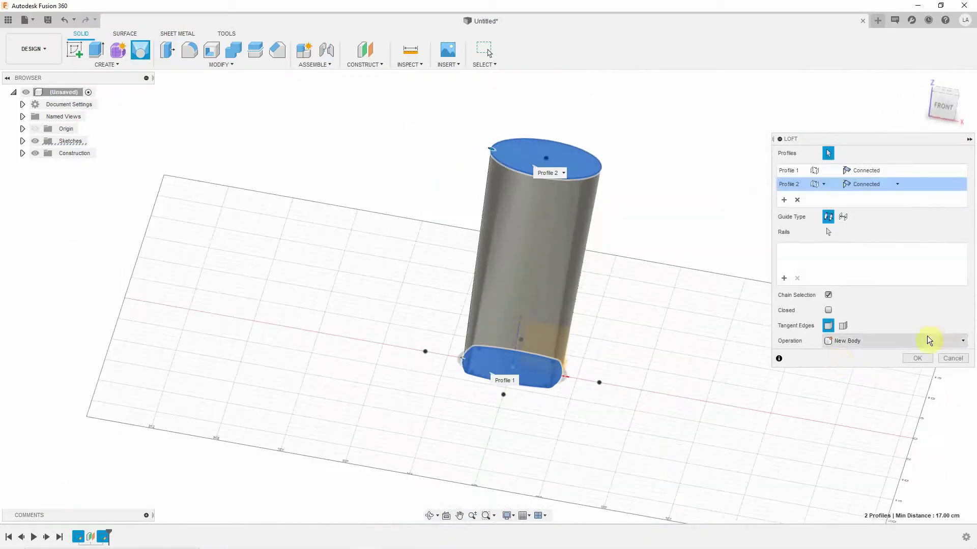
left_click(914, 359)
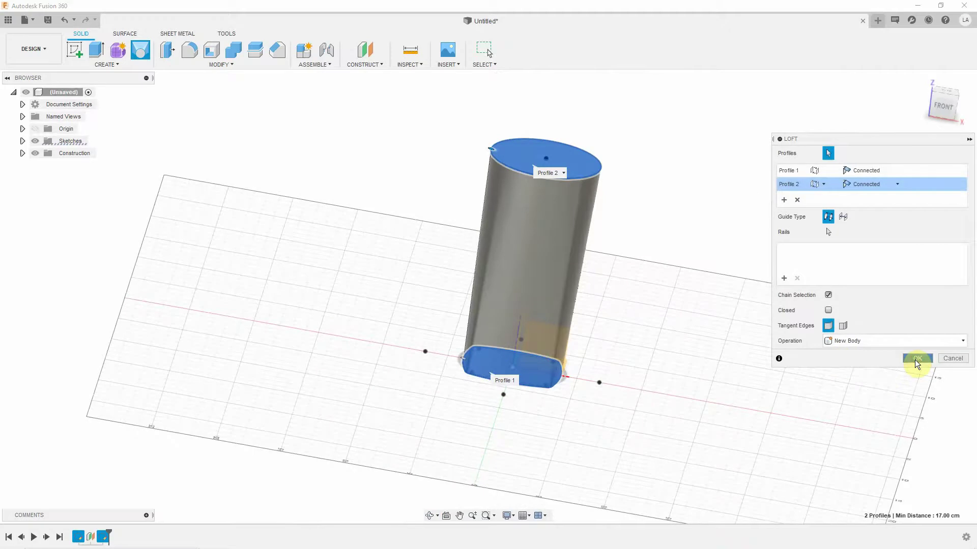
left_click(947, 107)
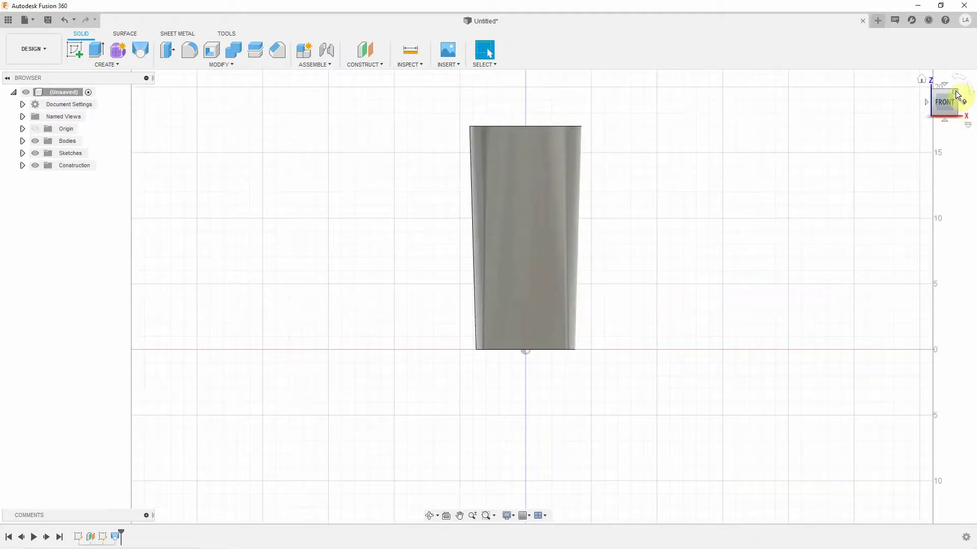
left_click(955, 93)
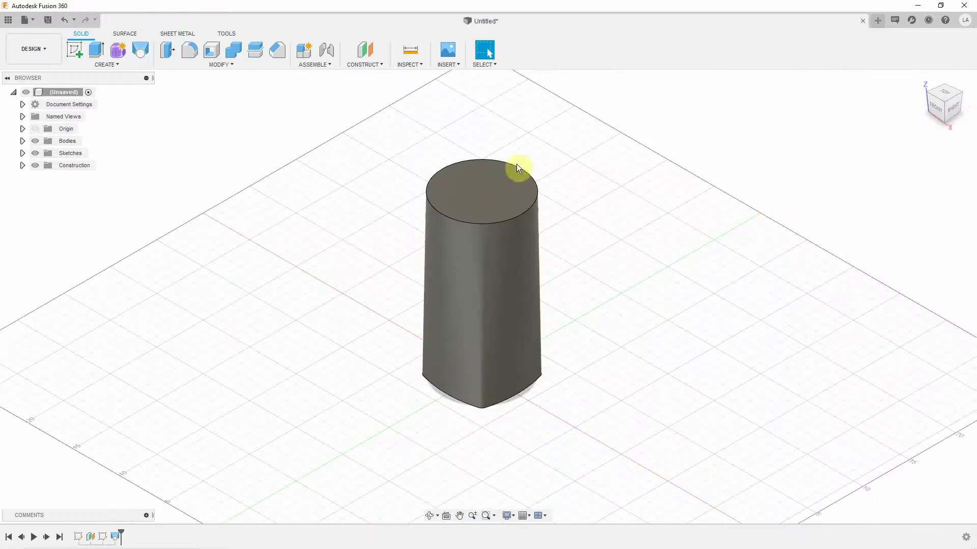
left_click(937, 108)
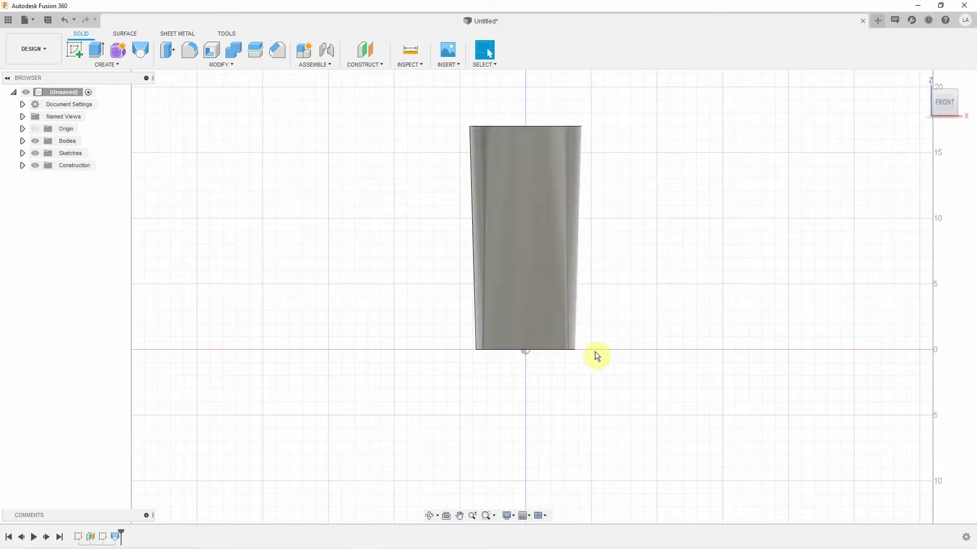
middle_click_drag(678, 265, 669, 288, "shift")
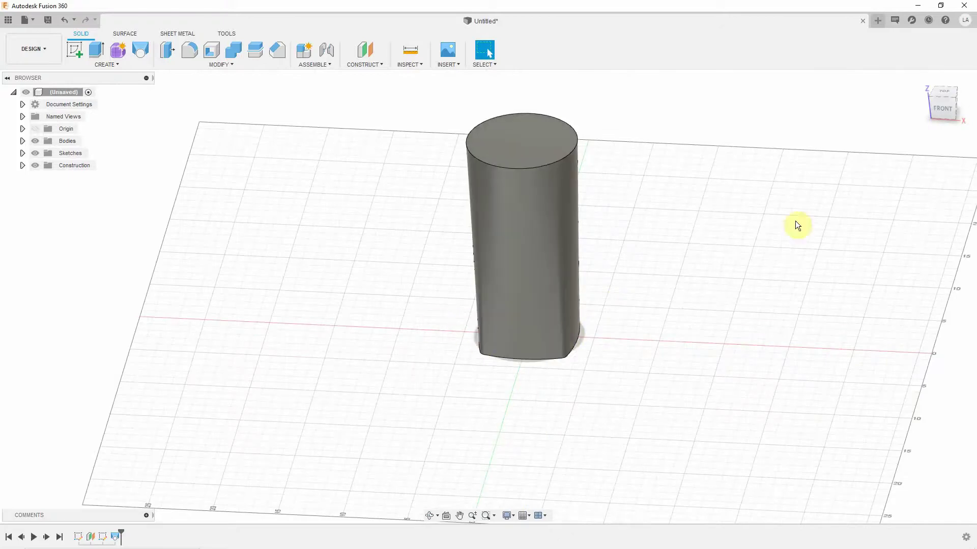
left_click(945, 107)
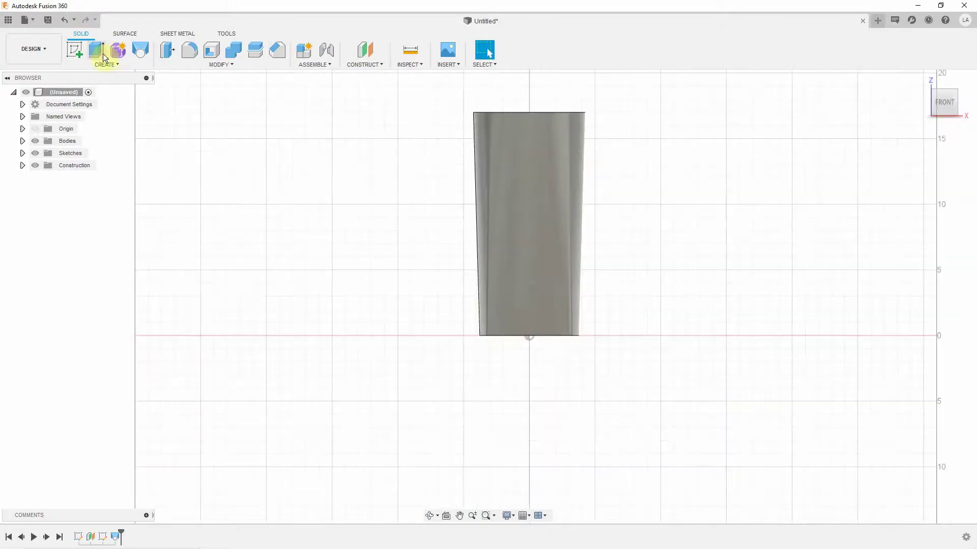
Step: Sketch on the front plane a horizontal line spanning the body
left_click(77, 50)
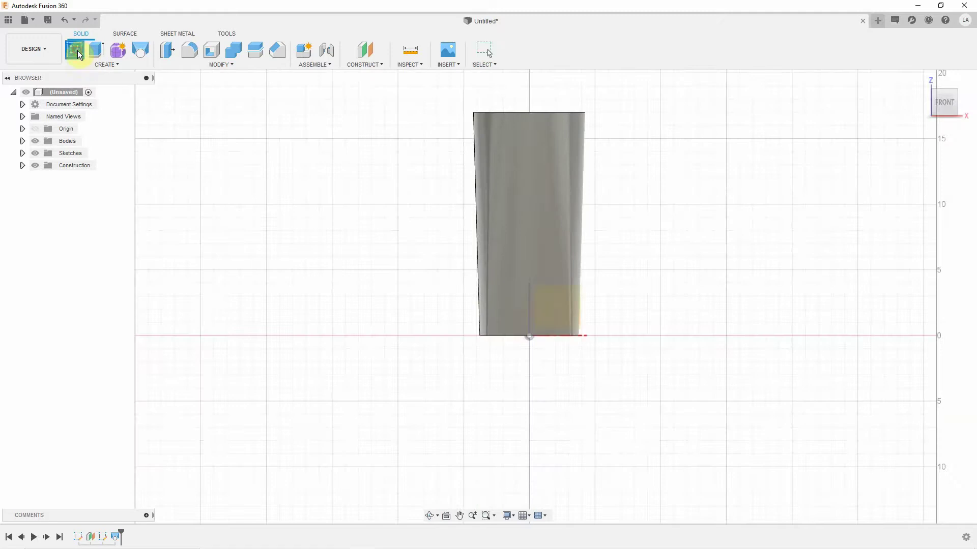
left_click(575, 300)
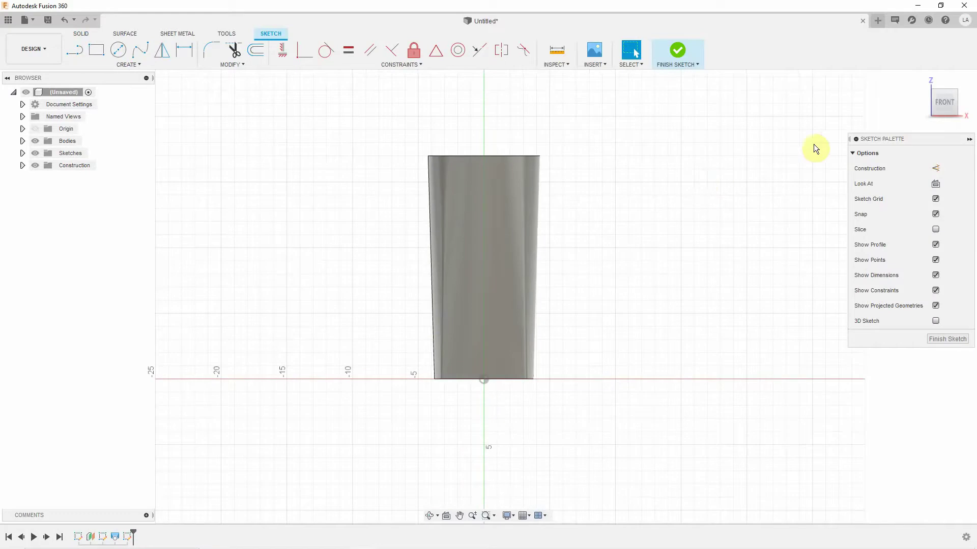
left_click(76, 51)
left_click(392, 352)
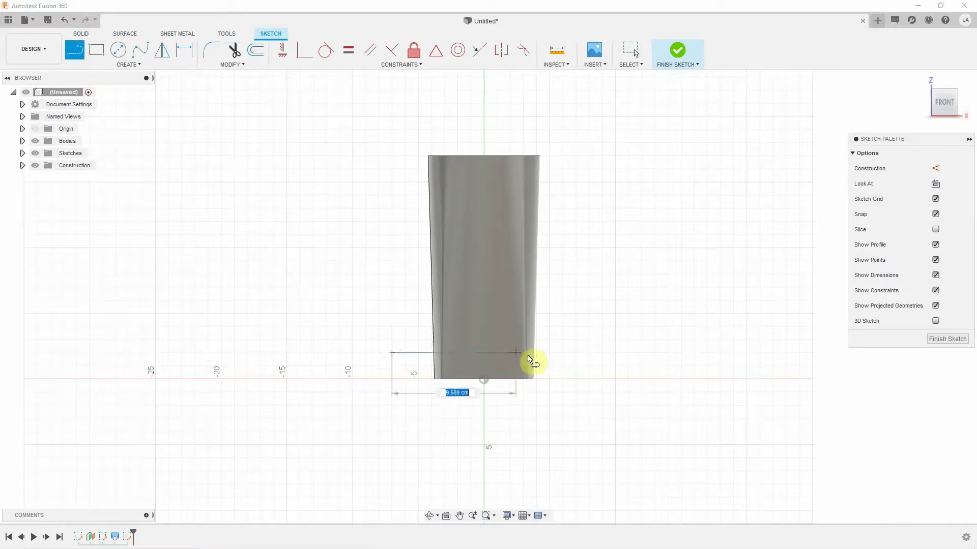
left_click(563, 352)
key("Escape")
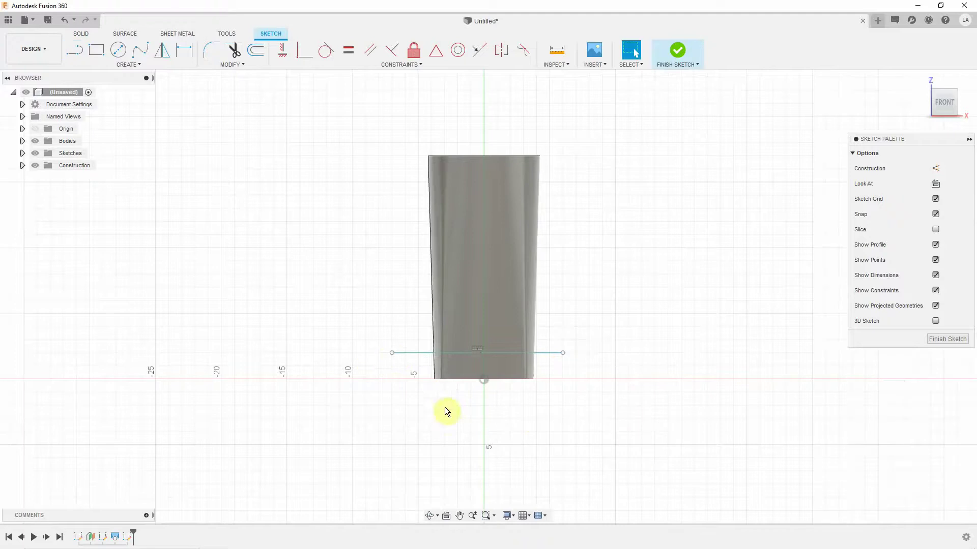
Step: Dimension the line 2.00 cm above the origin and finish the sketch
key("d")
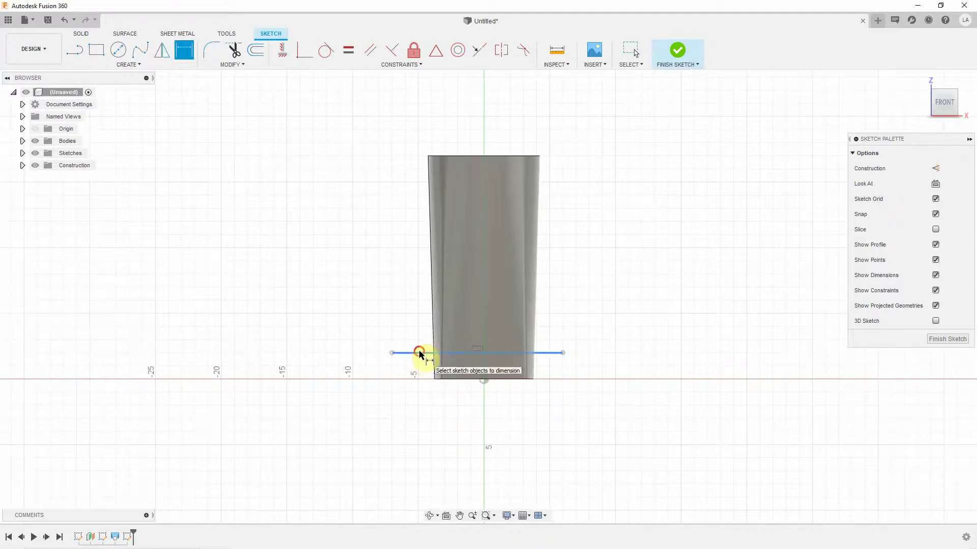
left_click(419, 353)
left_click(484, 381)
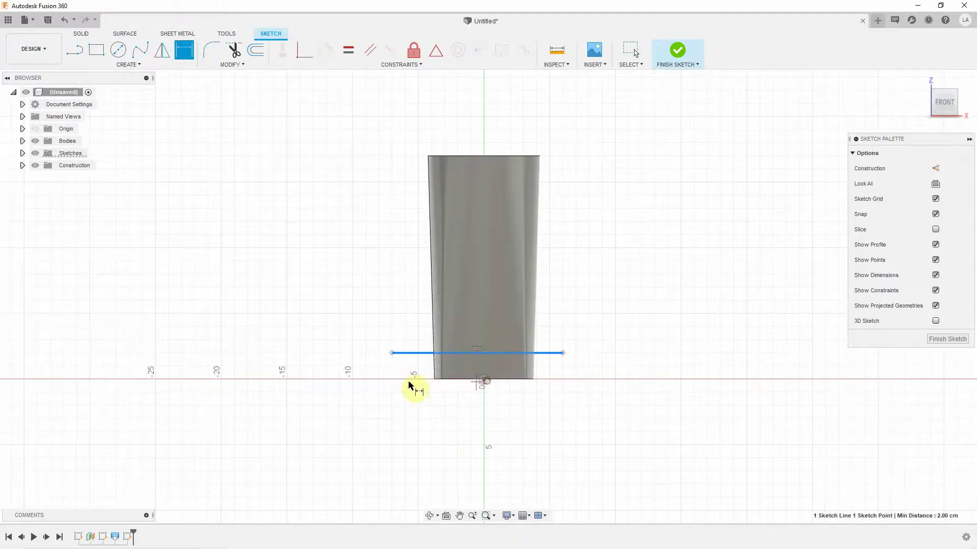
left_click(393, 390)
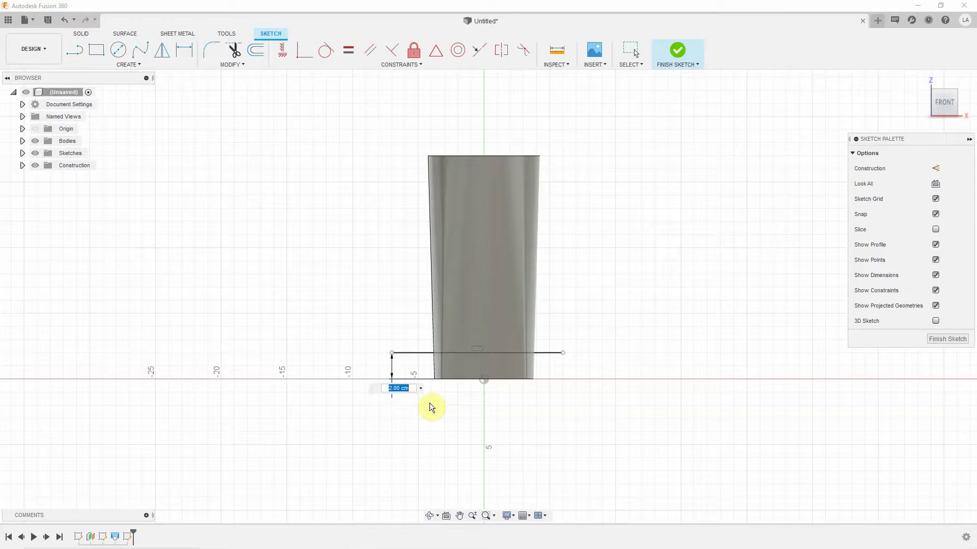
key("Return")
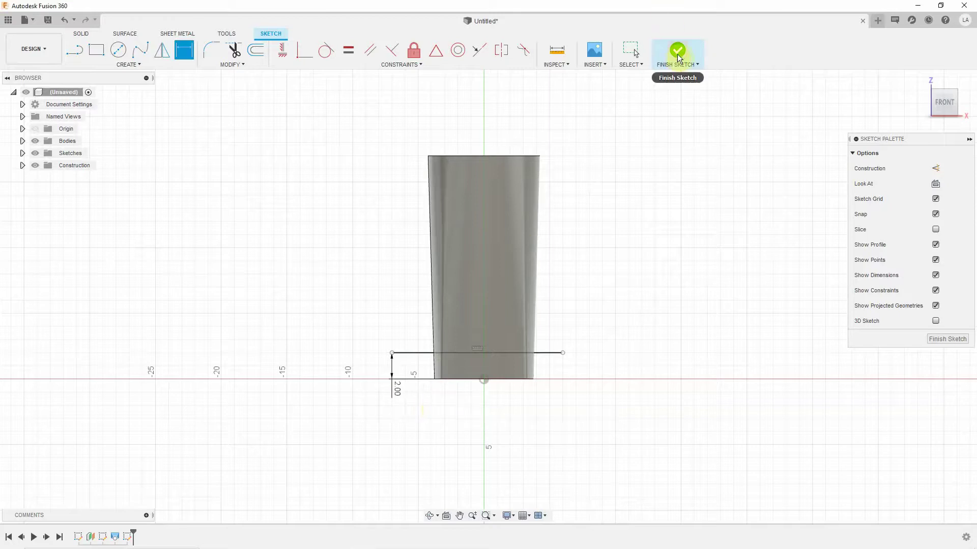
left_click(677, 54)
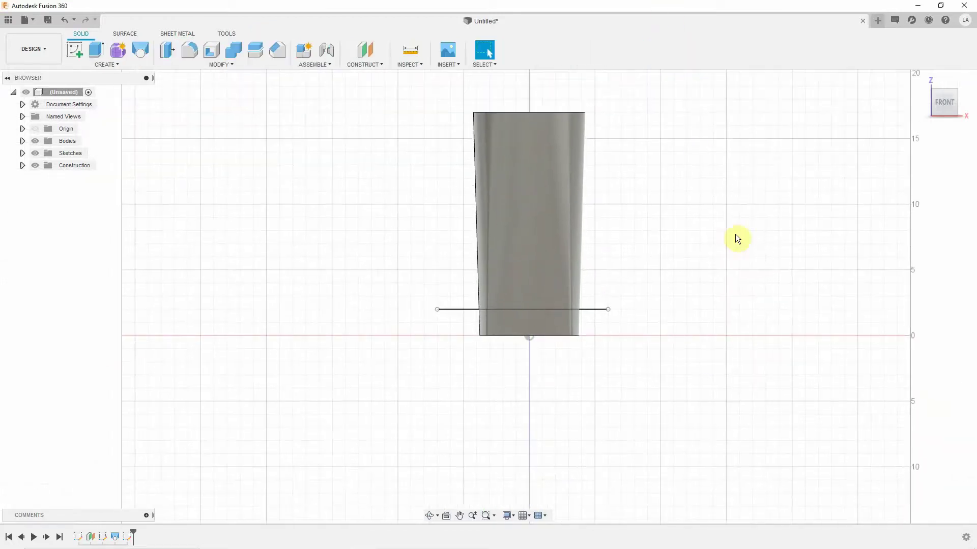
Step: Set up a Split Body on the tapered cylinder, with the 2.00 cm sketch line as splitting tool
middle_click_drag(749, 203, 642, 312, "shift")
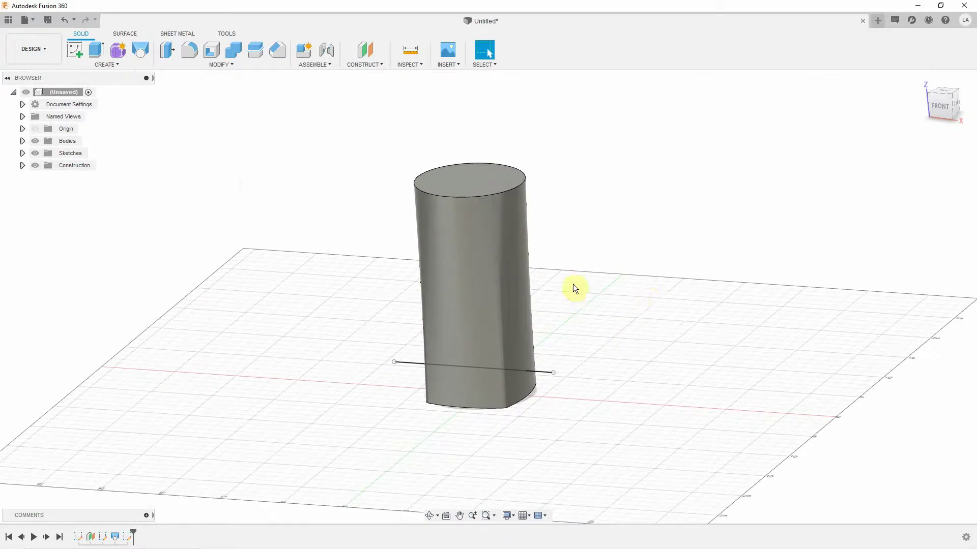
left_click(246, 65)
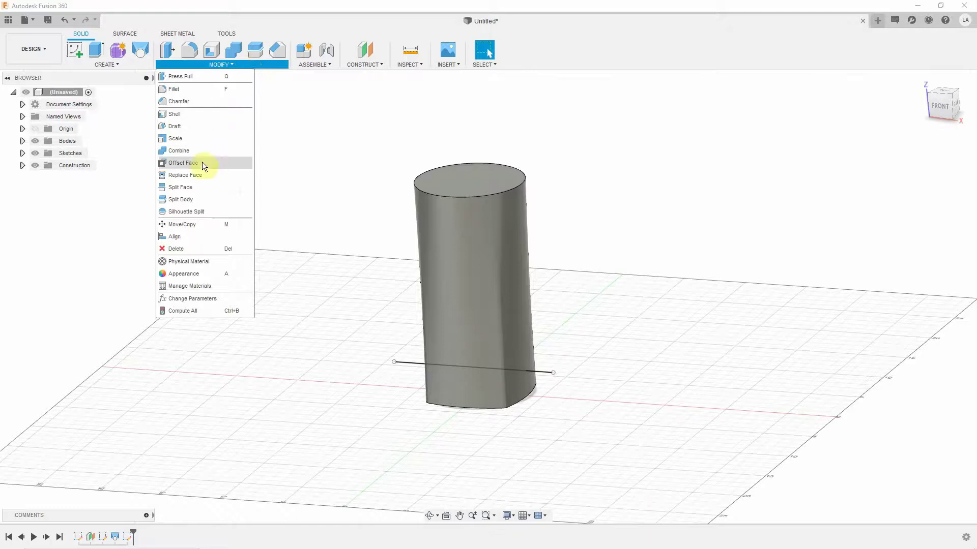
left_click(191, 197)
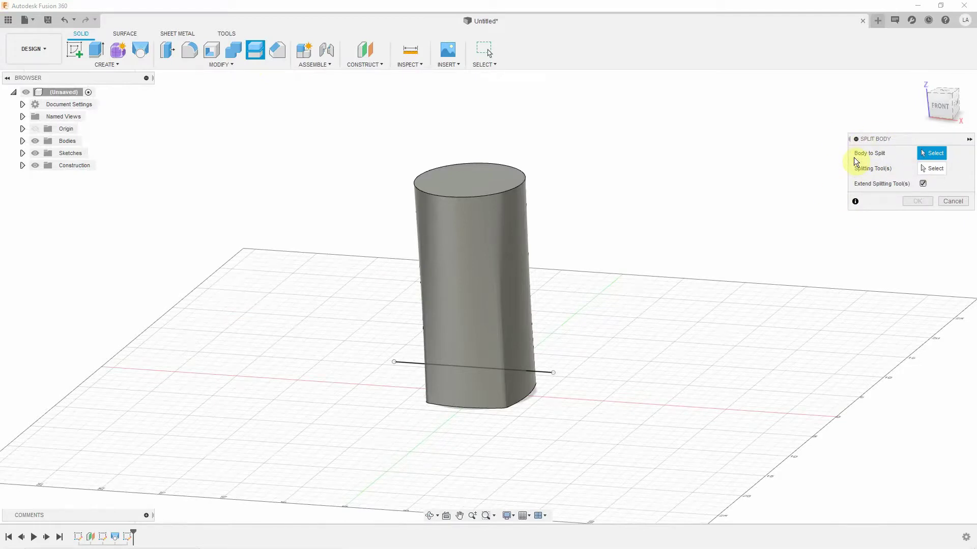
left_click(488, 236)
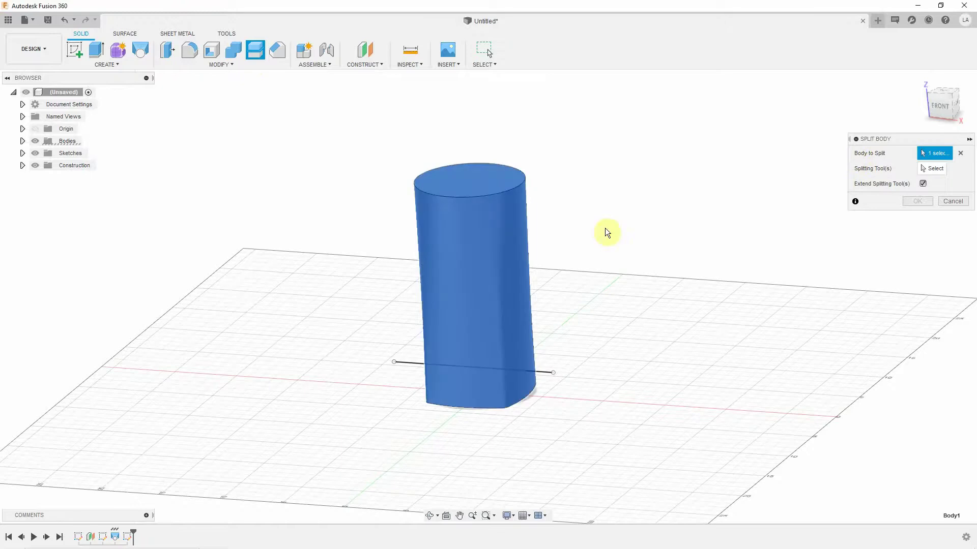
left_click(930, 172)
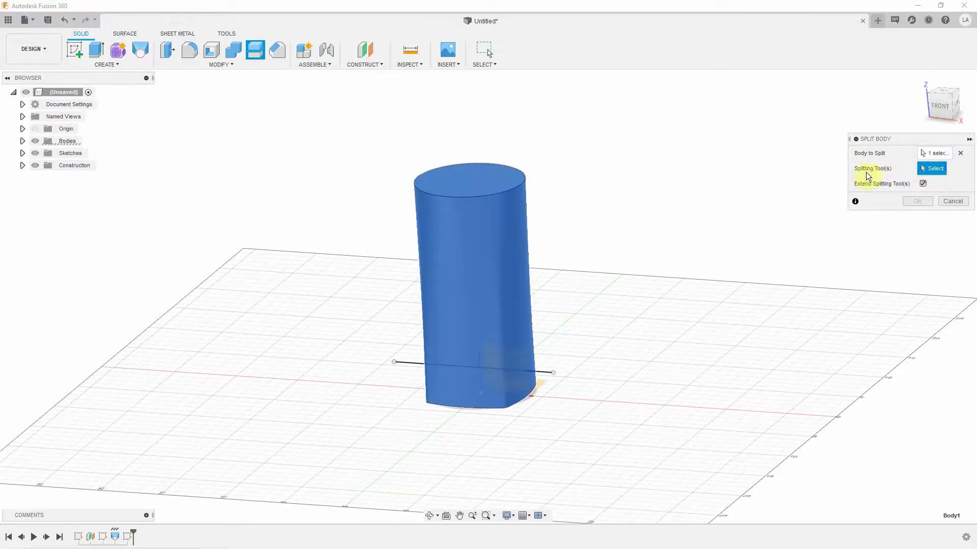
left_click(546, 377)
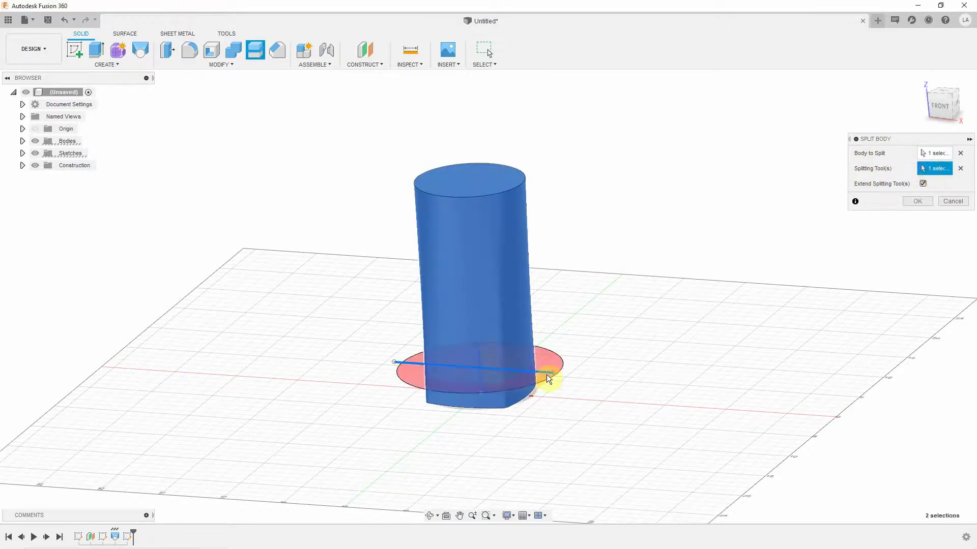
Step: Confirm the split into Body1 and Body2, then hide Body1, the base slab
left_click(916, 201)
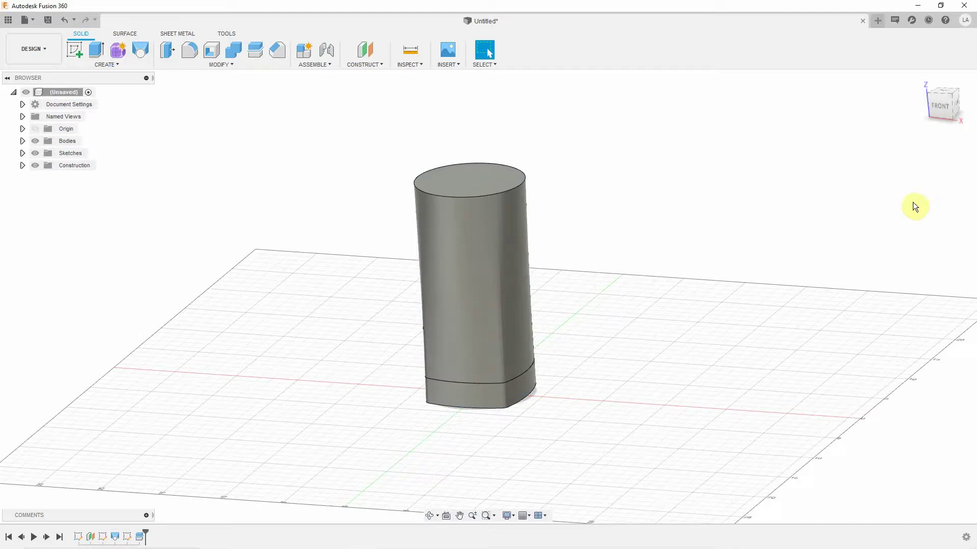
left_click(23, 140)
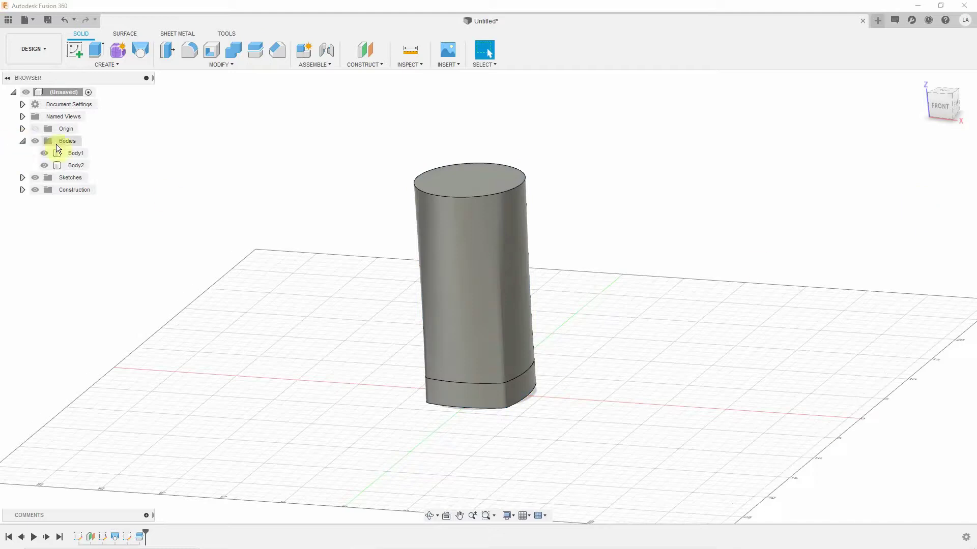
left_click(45, 153)
left_click(44, 165)
left_click(45, 164)
left_click(691, 250)
left_click(44, 153)
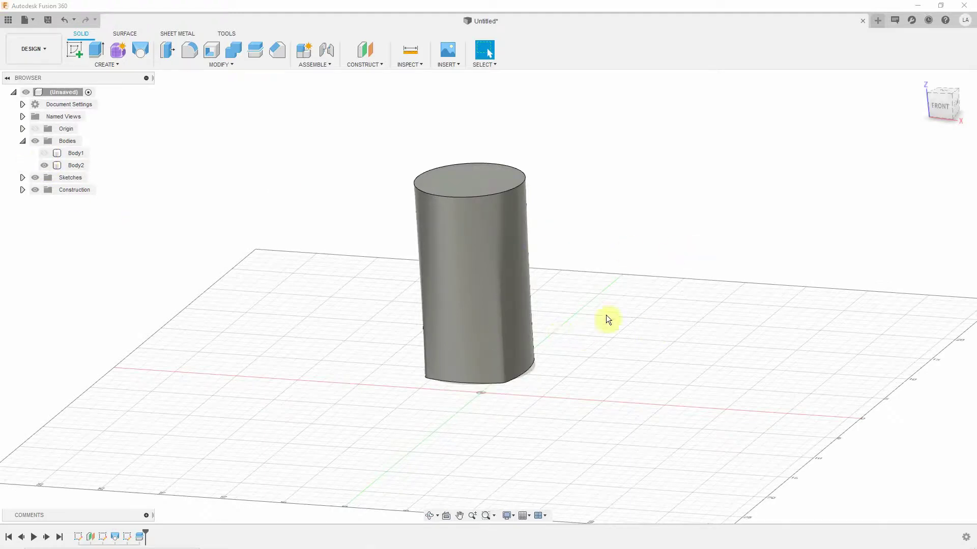
middle_click_drag(343, 231, 375, 235, "shift")
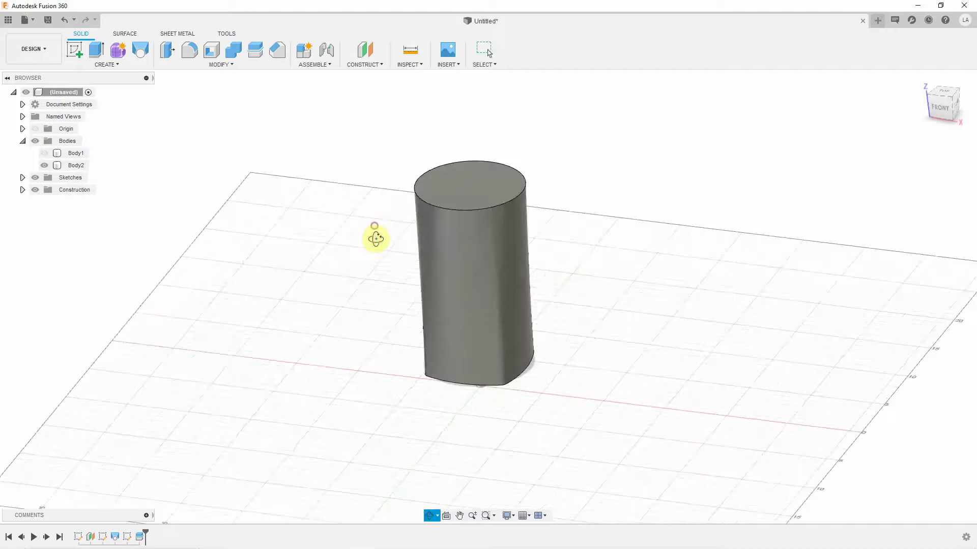
Step: Shell the upper body to 0.15 cm walls, removing both its top and bottom faces
left_click(211, 50)
left_click(477, 194)
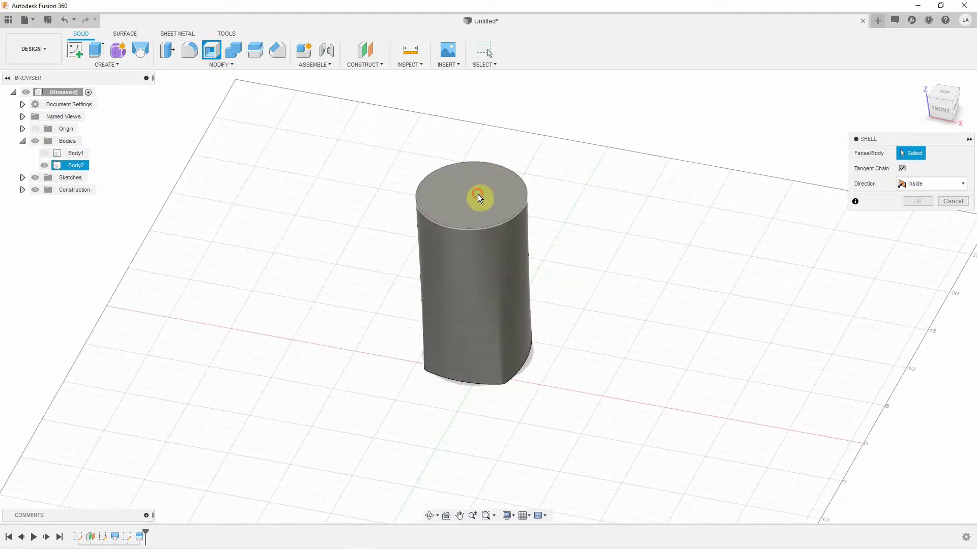
middle_click_drag(590, 257, 544, 346, "shift")
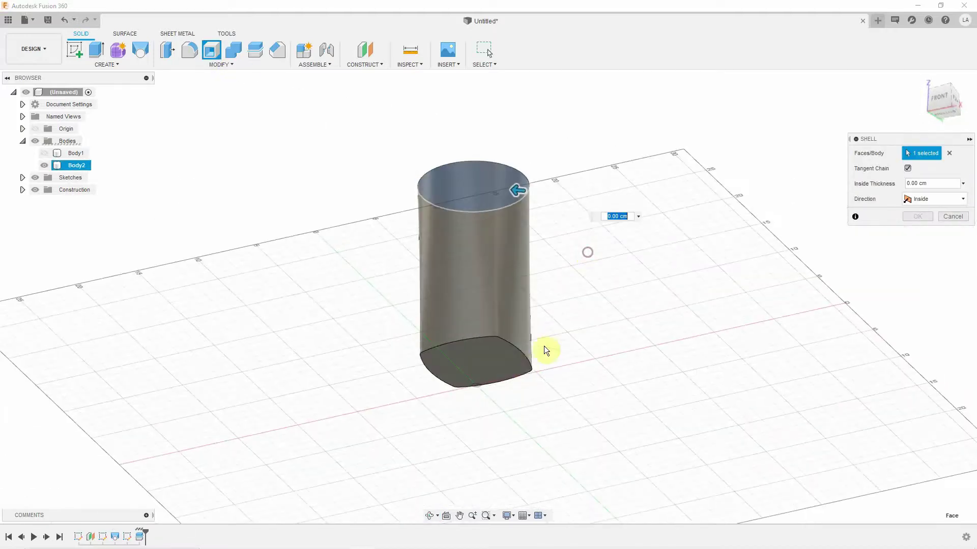
left_click(496, 362)
type(".1")
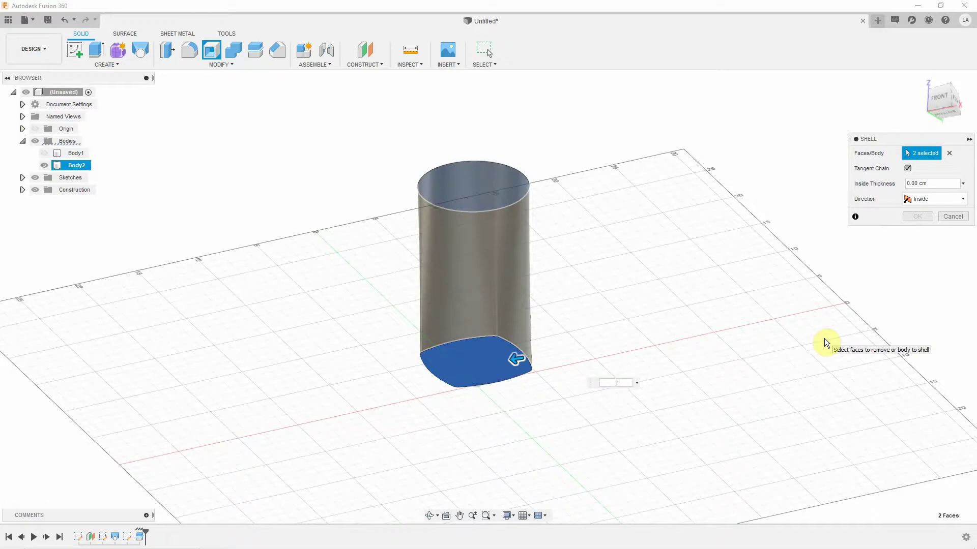
type("5")
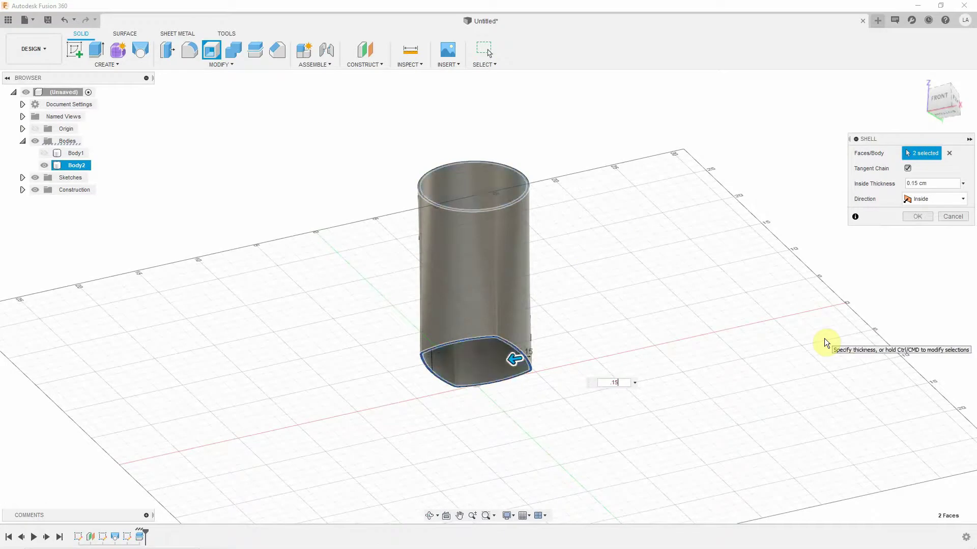
key("Return")
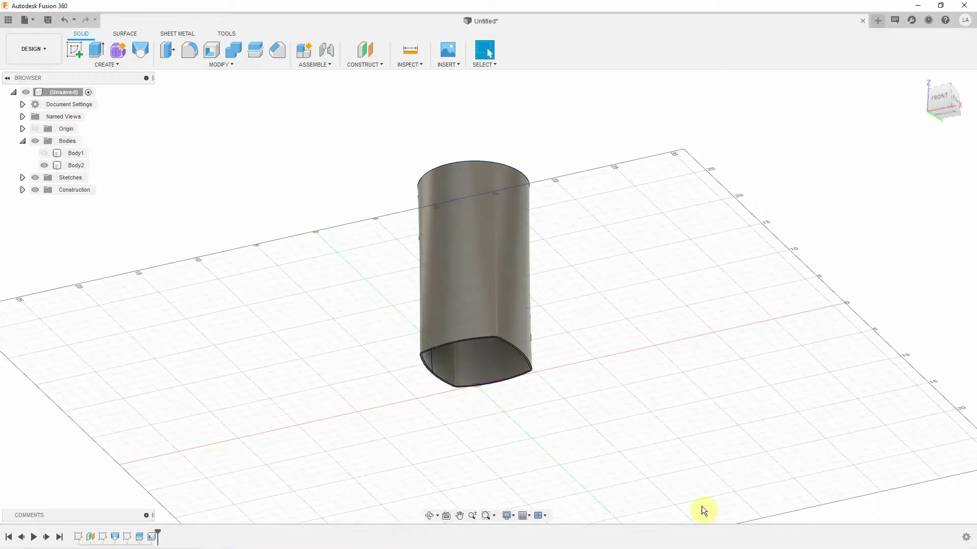
mouse_move(610, 356)
middle_mouse_down("shift")
mouse_move(610, 315)
mouse_move(618, 455)
middle_mouse_up("shift")
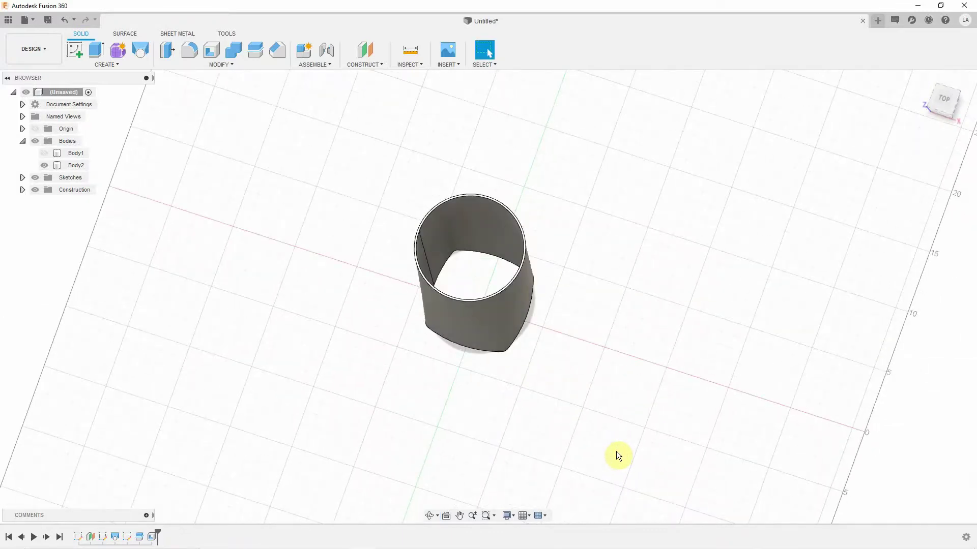
Step: Show Body1 again and Combine-Join it as tool body onto the tall tube as target
left_click(45, 153)
mouse_move(498, 233)
middle_mouse_down("shift")
mouse_move(584, 231)
mouse_move(584, 255)
mouse_move(591, 173)
middle_mouse_up("shift")
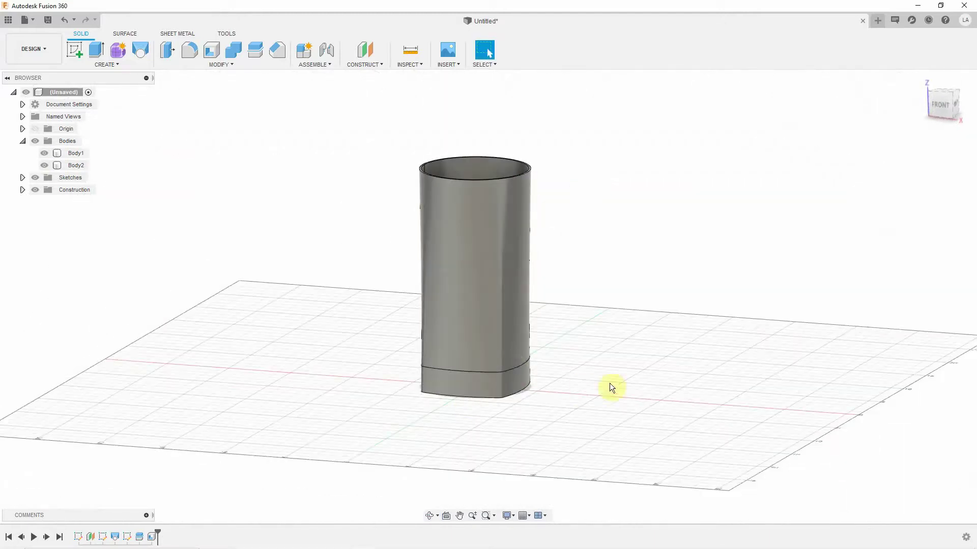
left_click(234, 67)
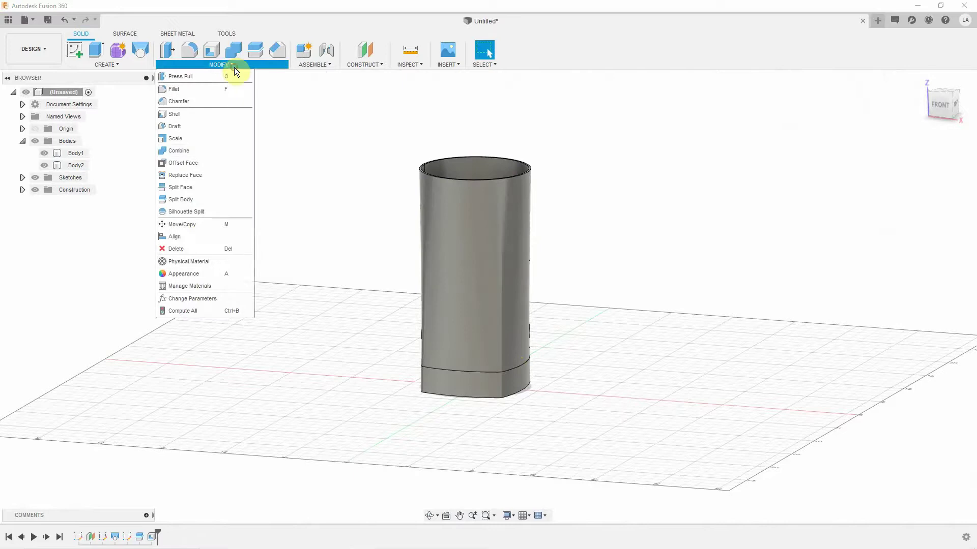
left_click(217, 151)
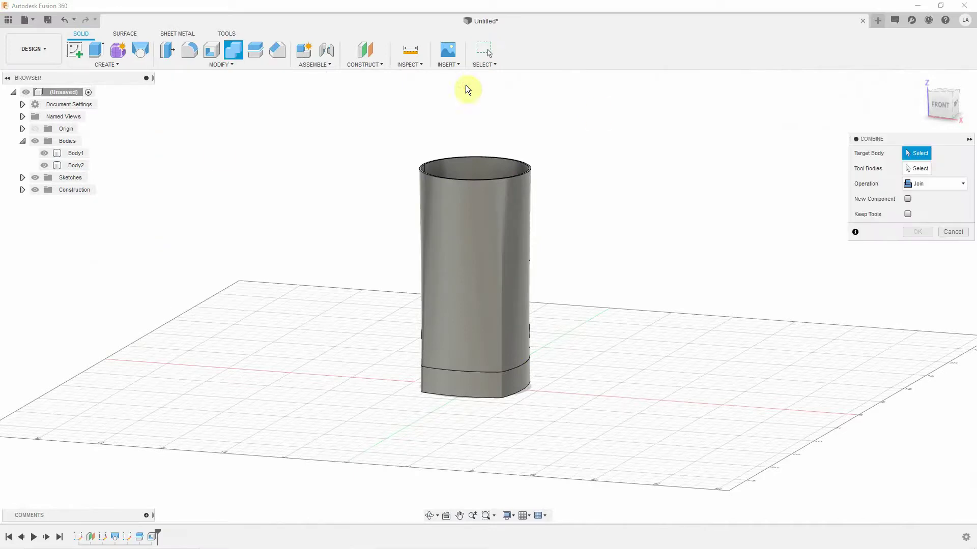
left_click(506, 251)
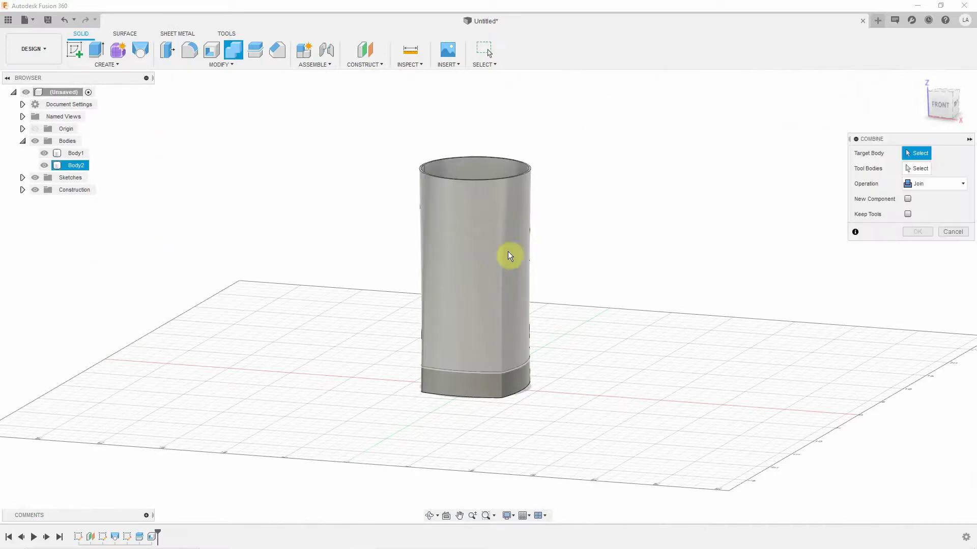
left_click(480, 389)
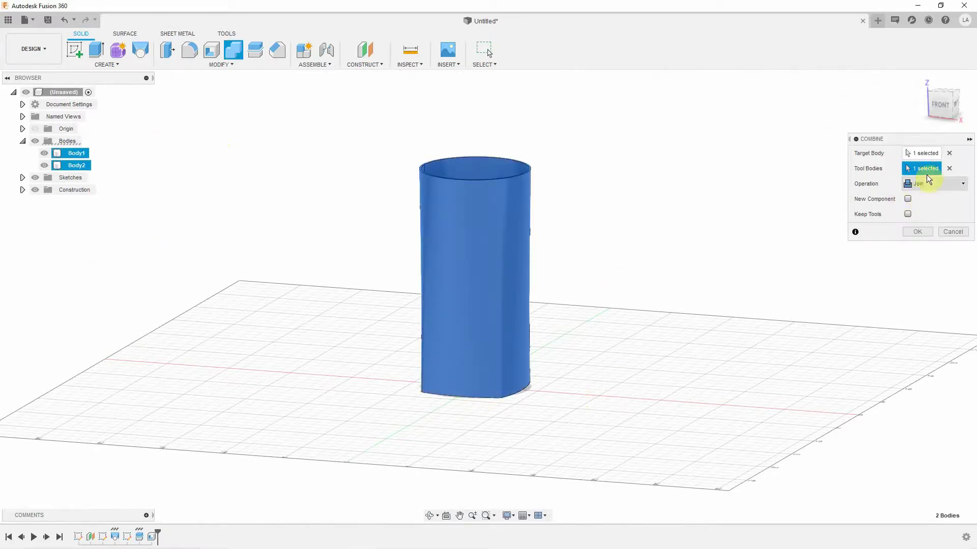
left_click(916, 232)
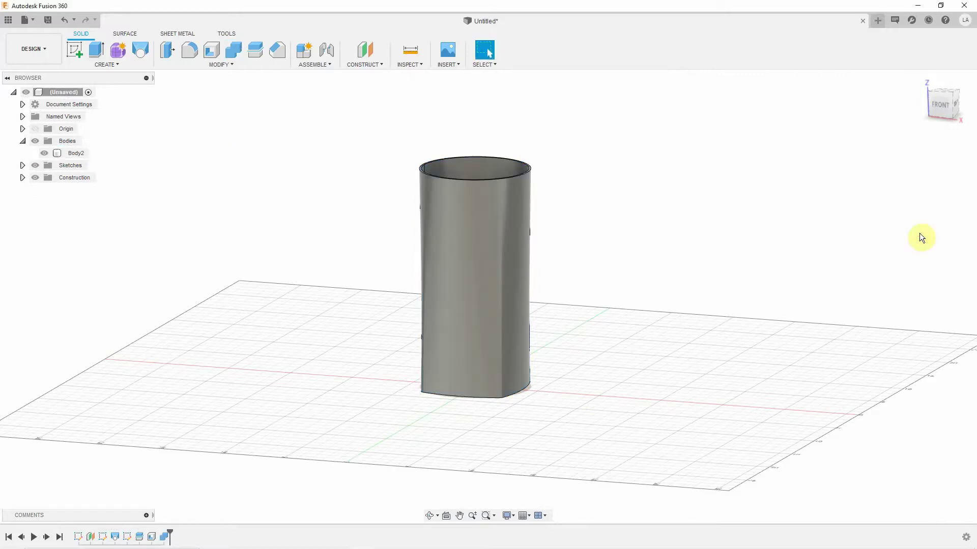
Step: Apply the Glass - Light Color (Blue) appearance from Color Density to the merged body
mouse_move(614, 258)
middle_mouse_down("shift")
mouse_move(608, 296)
mouse_move(614, 243)
middle_mouse_up("shift")
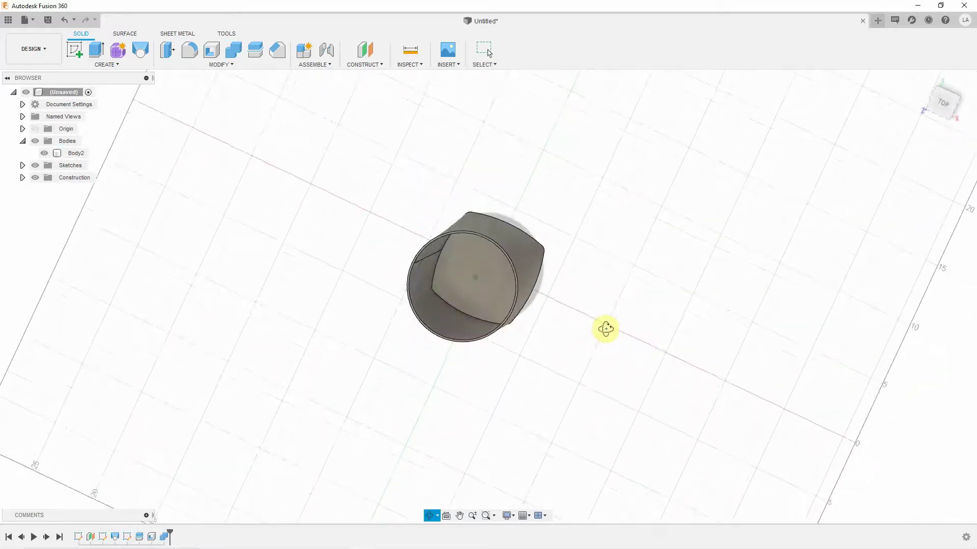
left_click(519, 364)
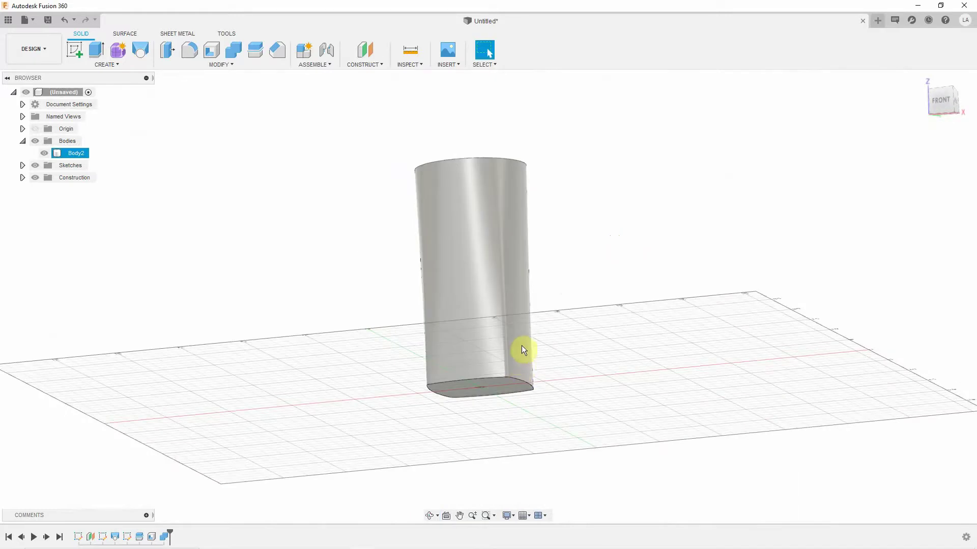
left_click(633, 260)
mouse_move(642, 251)
middle_mouse_down("shift")
mouse_move(626, 277)
mouse_move(700, 277)
mouse_move(664, 299)
middle_mouse_up("shift")
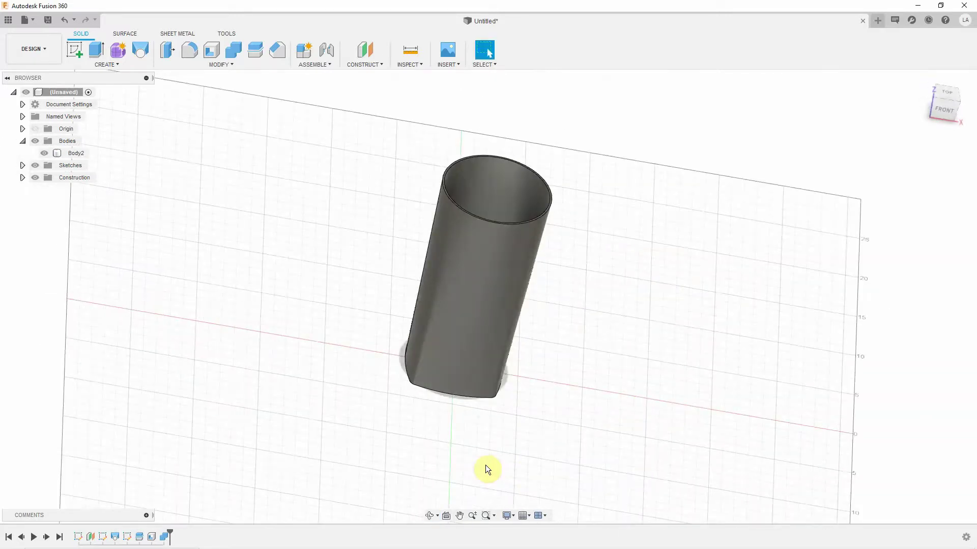
key("a")
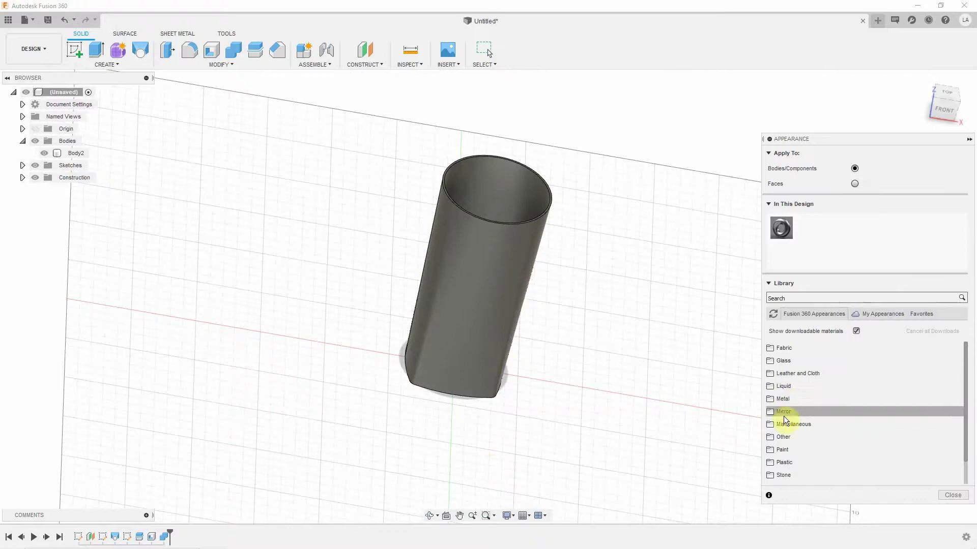
left_click(789, 361)
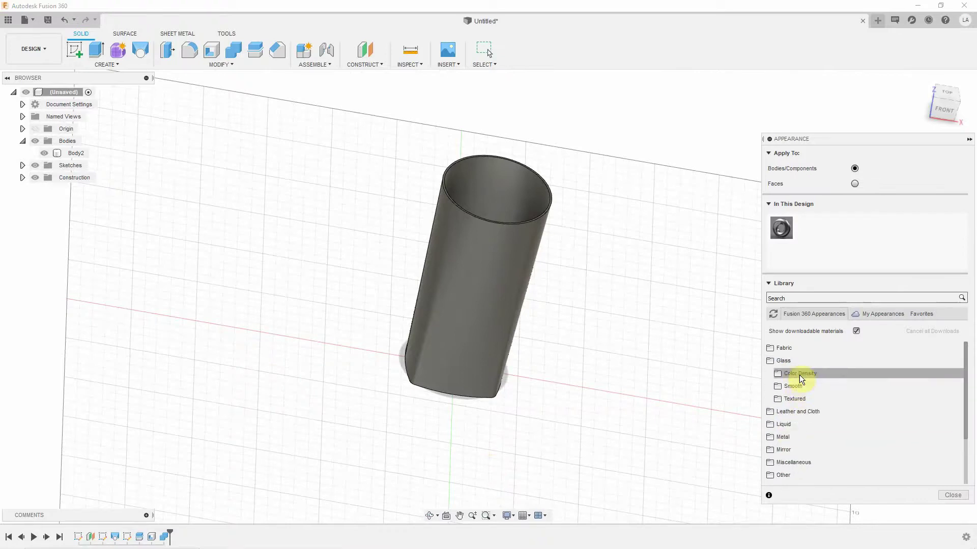
left_click(799, 374)
scroll(804, 382, "down", 2)
left_click_drag(791, 407, 425, 351)
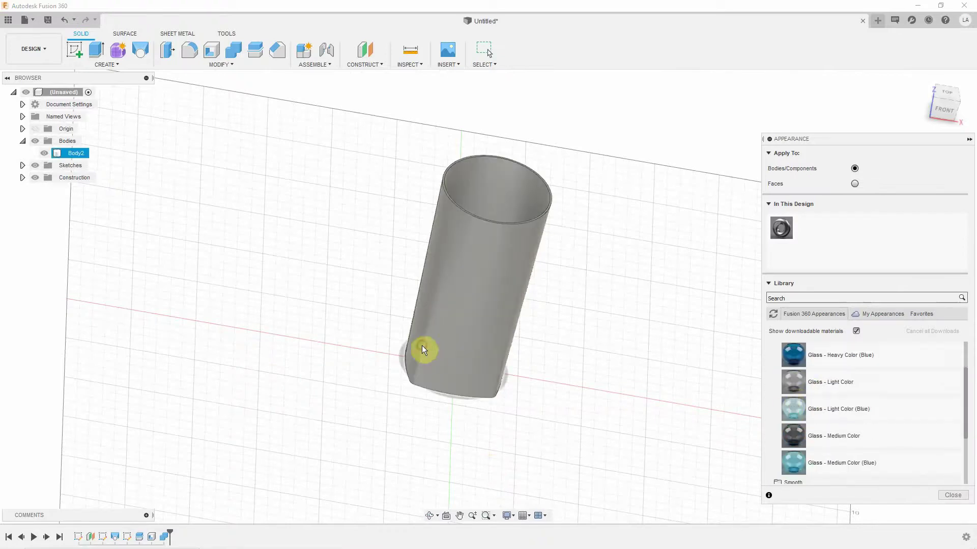
middle_click_drag(568, 385, 454, 288, "shift")
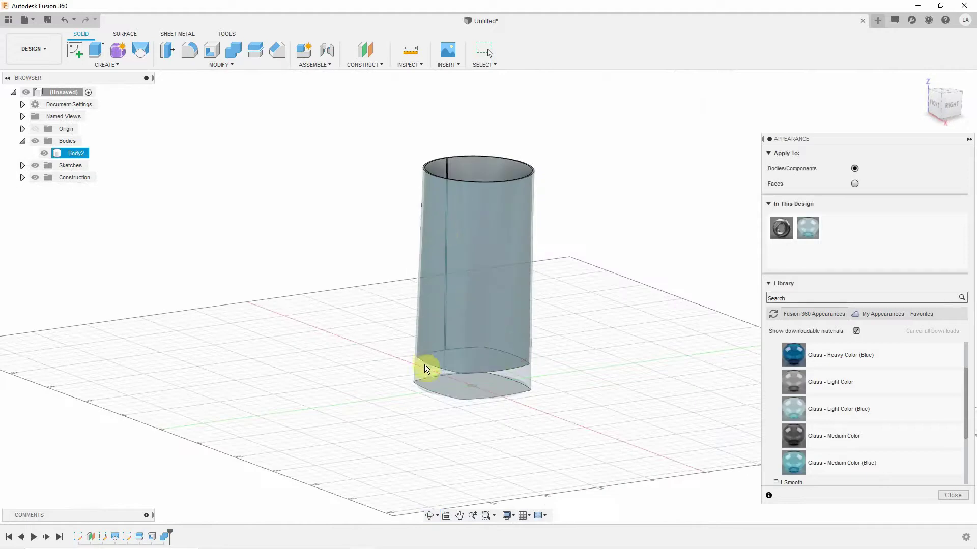
mouse_move(550, 338)
middle_mouse_down("shift")
mouse_move(575, 372)
mouse_move(572, 392)
mouse_move(591, 345)
middle_mouse_up("shift")
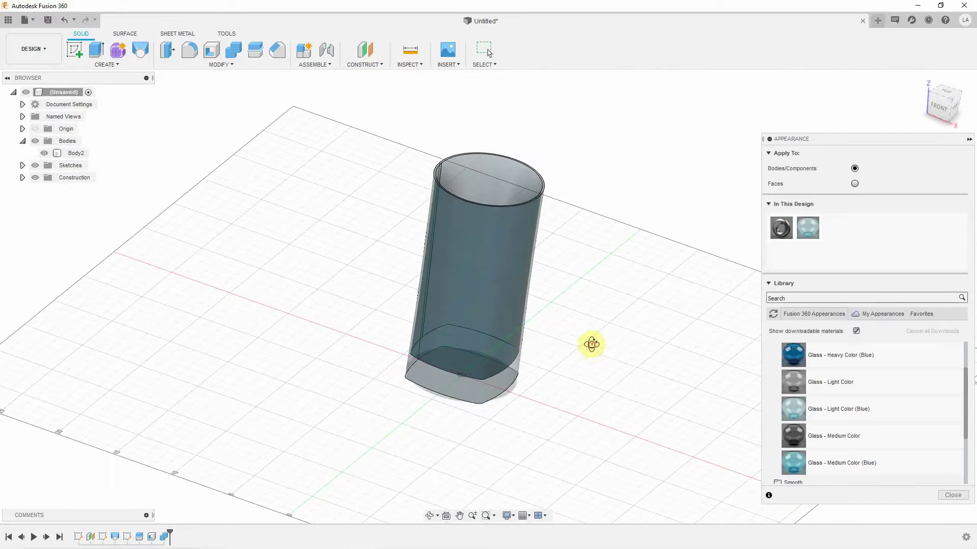
Step: Fillet the inner bottom edge of the glass with a 1.00 cm radius
key("f")
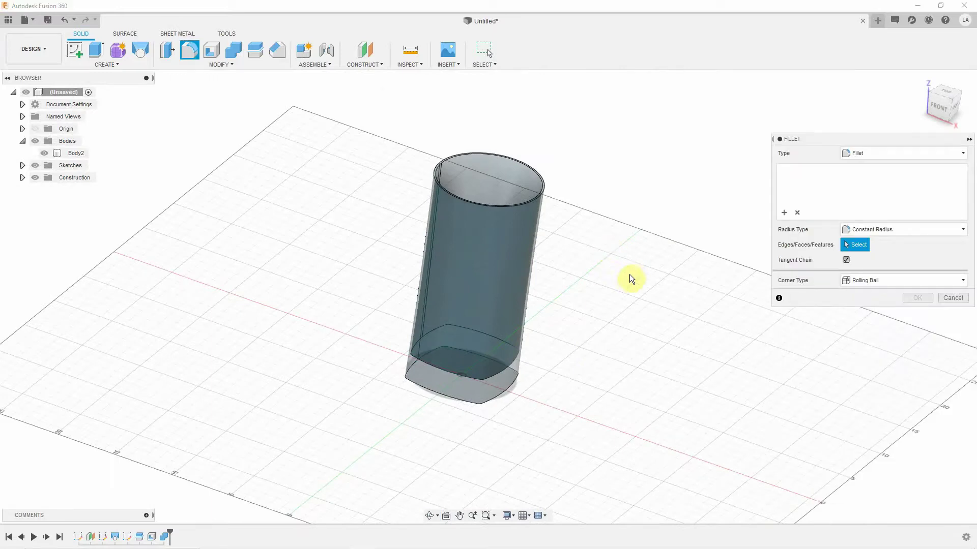
mouse_move(630, 274)
middle_mouse_down("shift")
mouse_move(626, 290)
mouse_move(597, 299)
middle_mouse_up("shift")
left_click(479, 249)
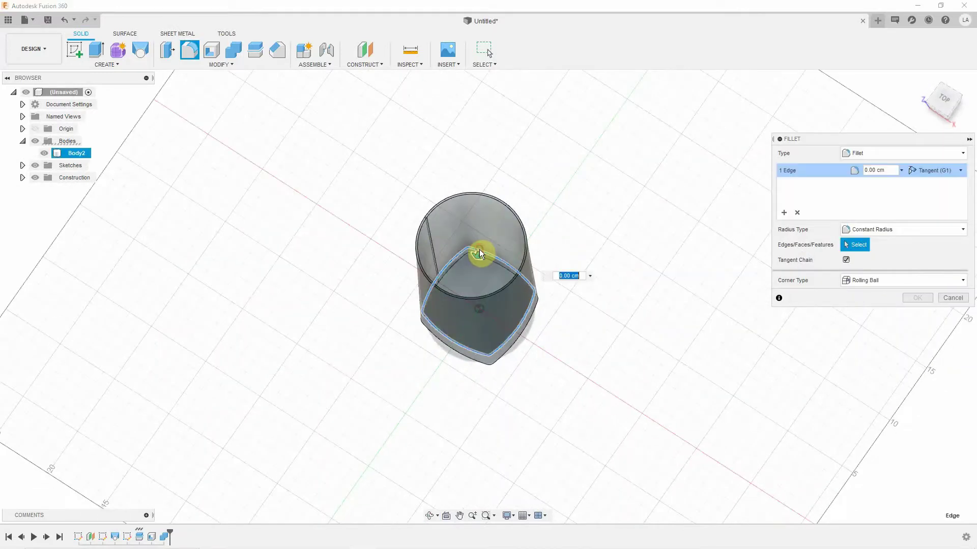
mouse_move(479, 249)
left_mouse_down()
mouse_move(482, 270)
mouse_move(472, 260)
left_mouse_up()
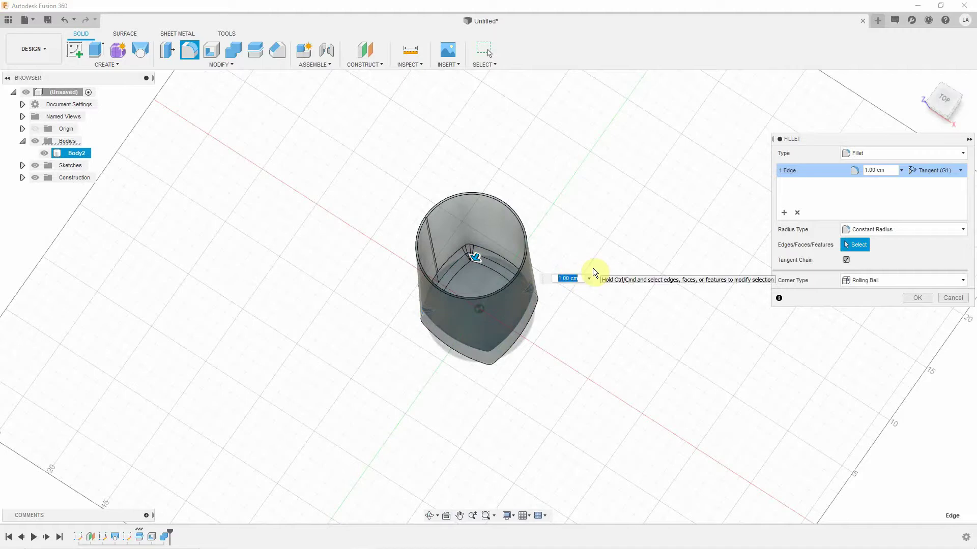
key("Return")
Step: Round the glass body's bottom outer edge with a 0.25 cm fillet
mouse_move(623, 303)
middle_mouse_down("shift")
mouse_move(639, 273)
mouse_move(670, 264)
middle_mouse_up("shift")
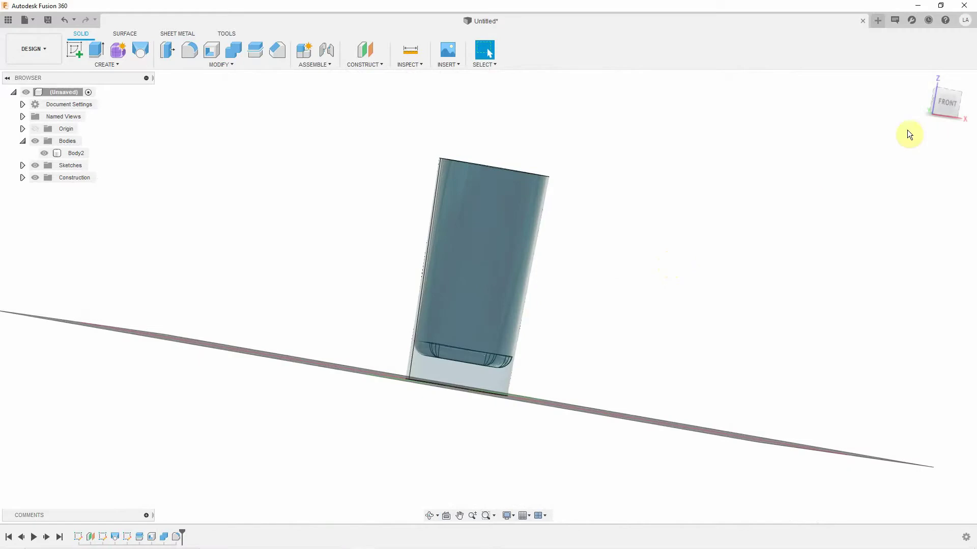
left_click(946, 102)
scroll(572, 349, "up", 3)
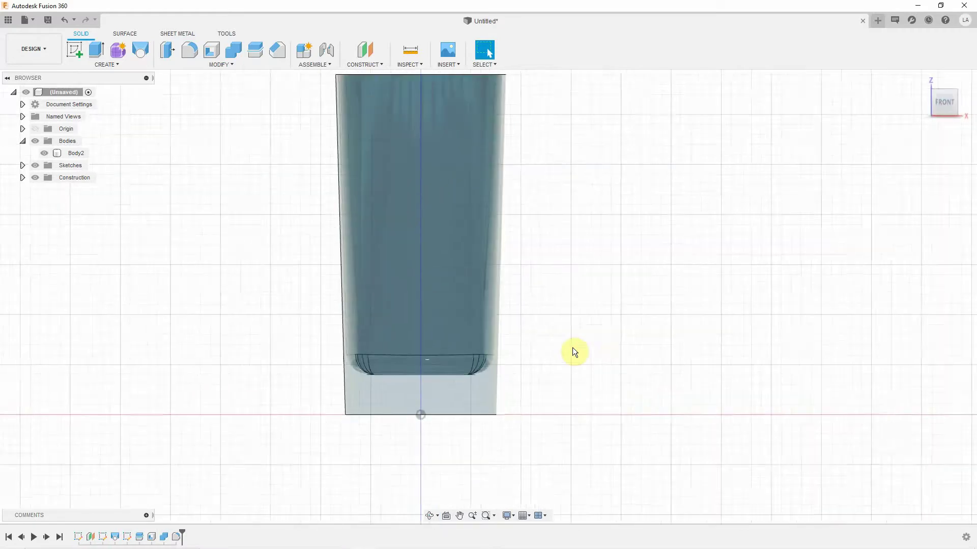
mouse_move(572, 348)
middle_mouse_down("shift")
mouse_move(523, 353)
mouse_move(524, 364)
middle_mouse_up("shift")
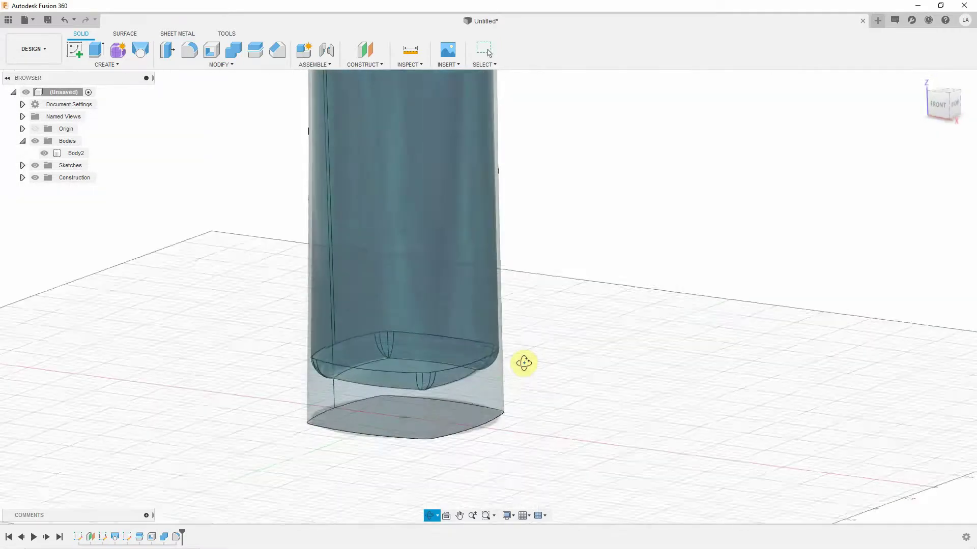
left_click(189, 49)
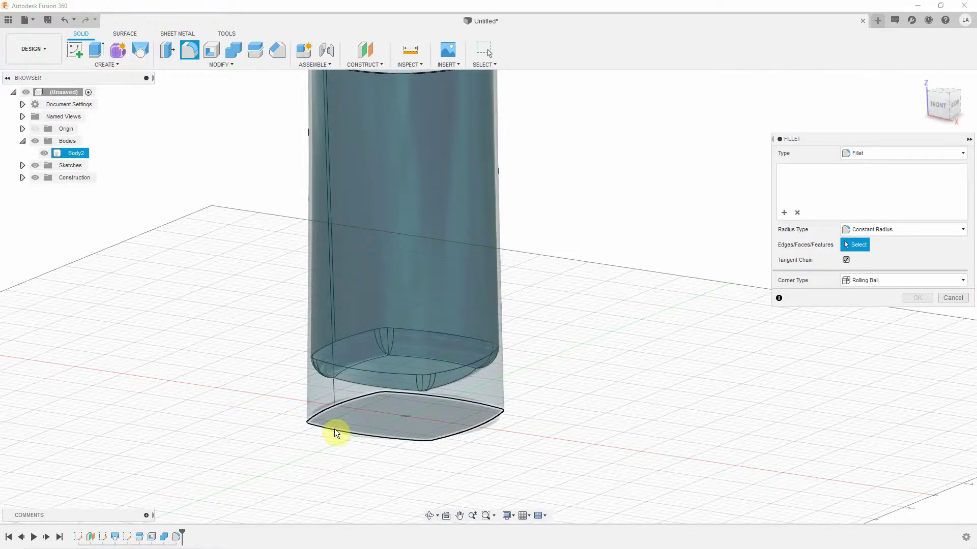
left_click(334, 428)
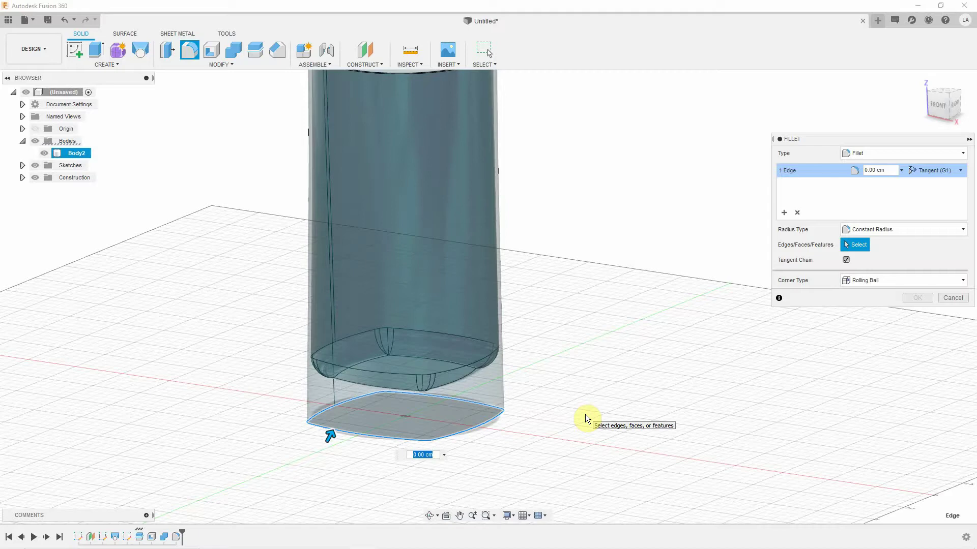
key("BackSpace")
type("5")
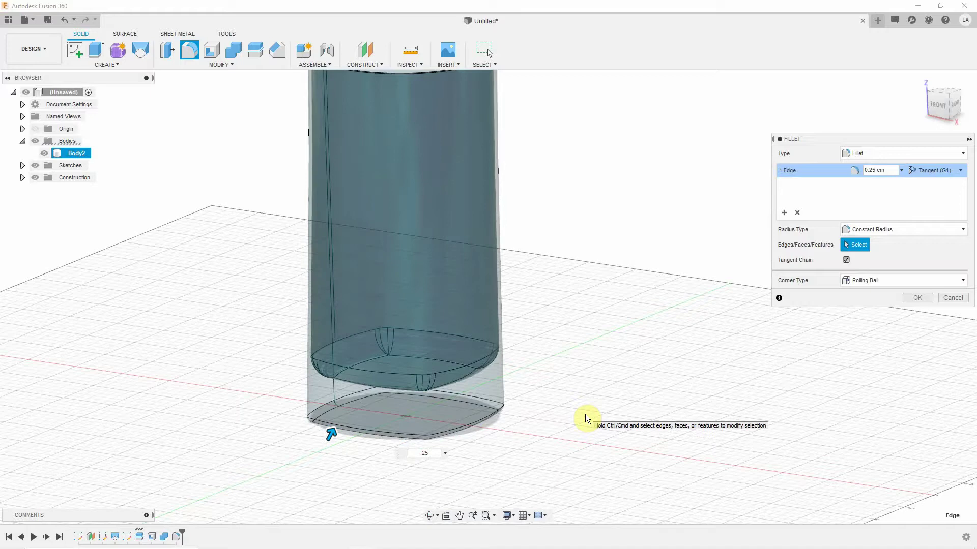
key("Return")
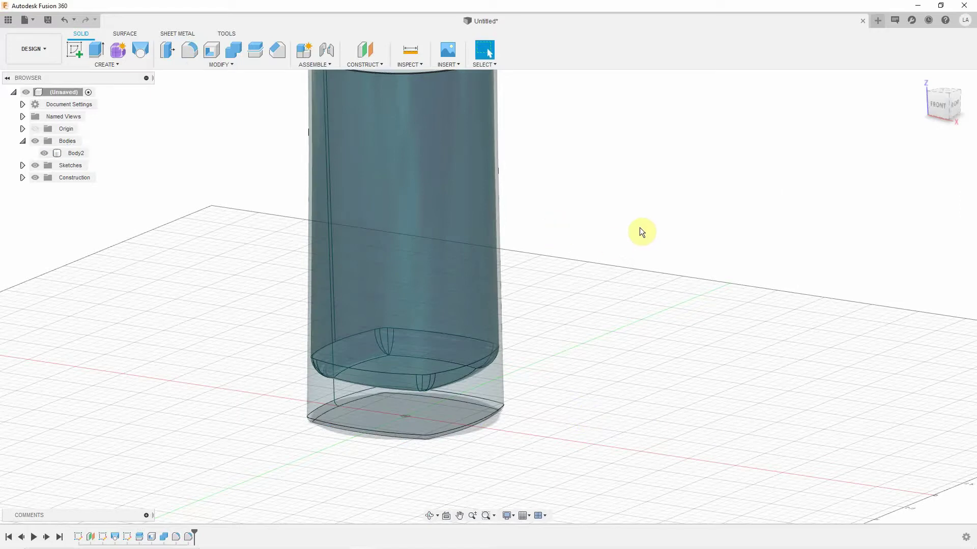
mouse_move(640, 227)
middle_mouse_down("shift")
mouse_move(636, 333)
mouse_move(492, 239)
middle_mouse_up("shift")
Step: Fillet both top rim edges at 0.05 cm, then return to the front view
scroll(342, 188, "up", 3)
scroll(336, 189, "up", 2)
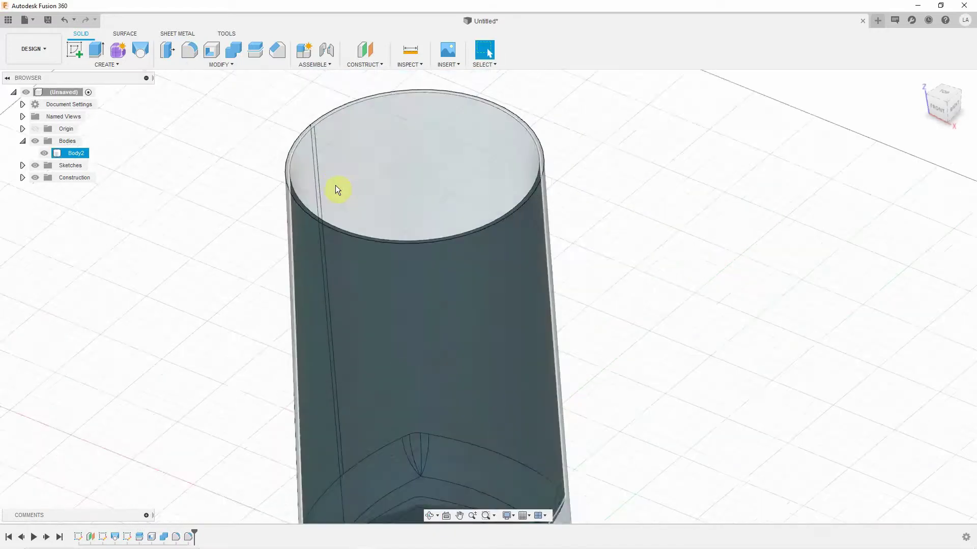
scroll(326, 198, "up", 2)
key("f")
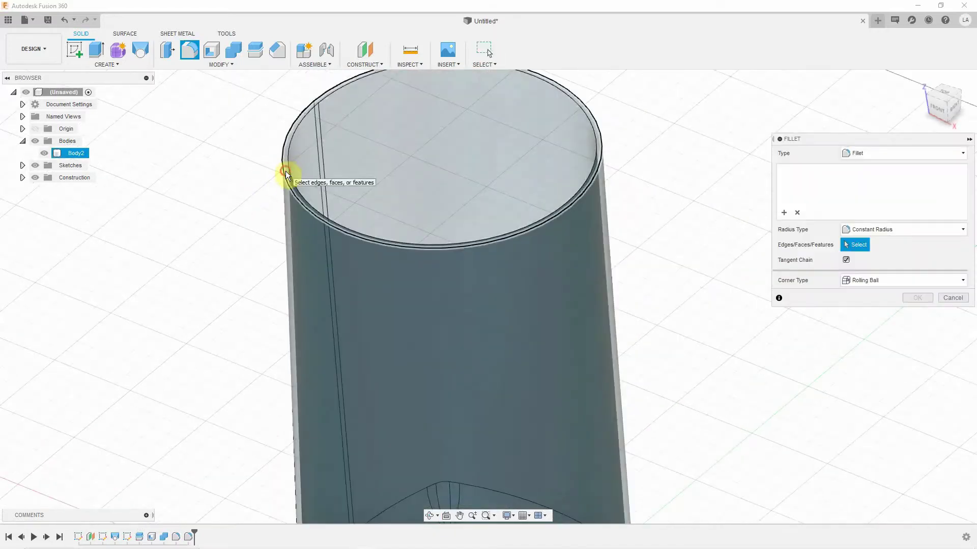
left_click(286, 171)
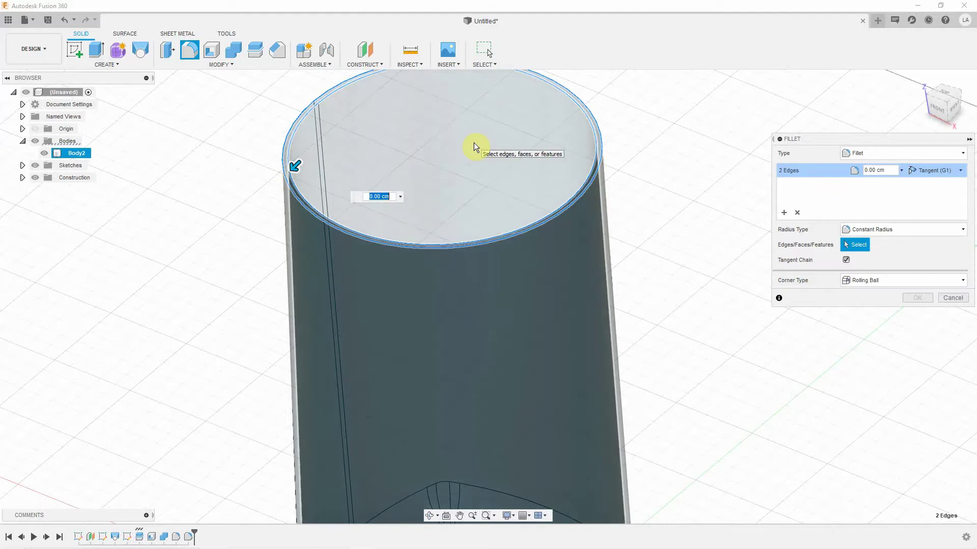
type(".05")
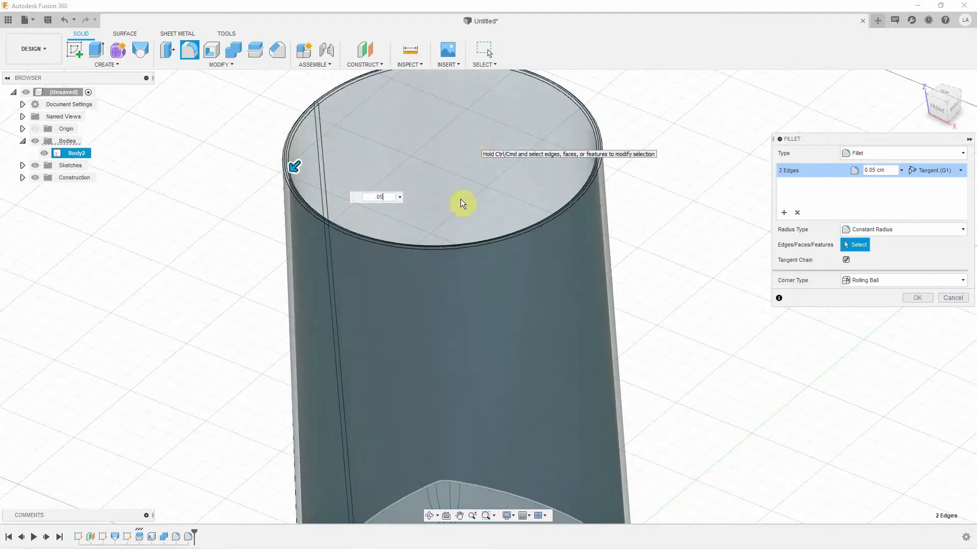
left_click(907, 298)
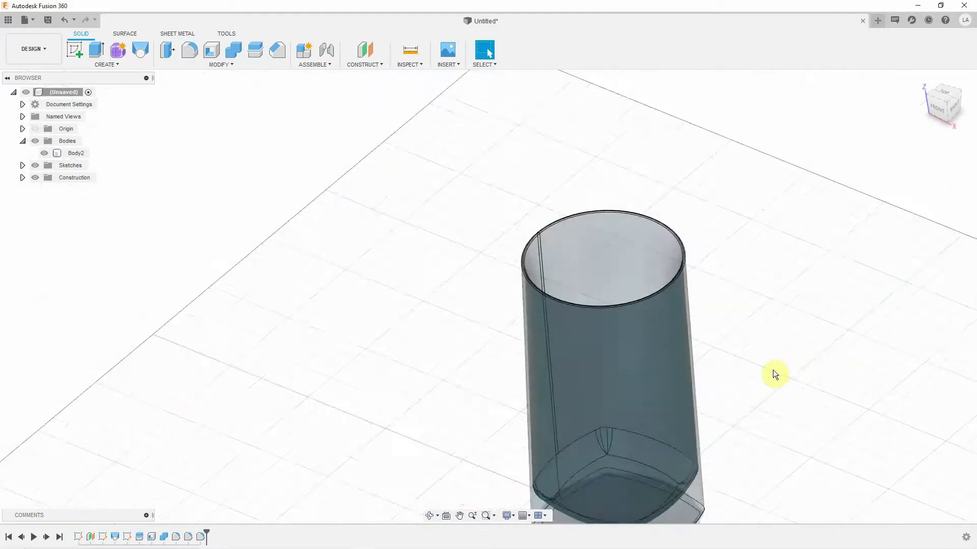
mouse_move(773, 375)
middle_mouse_down("shift")
mouse_move(781, 300)
mouse_move(776, 355)
middle_mouse_up("shift")
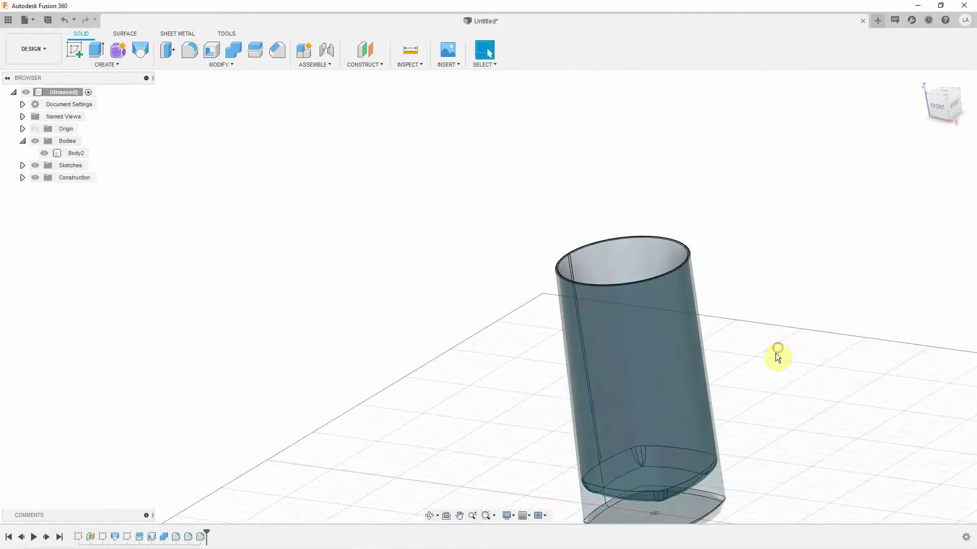
left_click(937, 107)
middle_click_drag(796, 304, 680, 228)
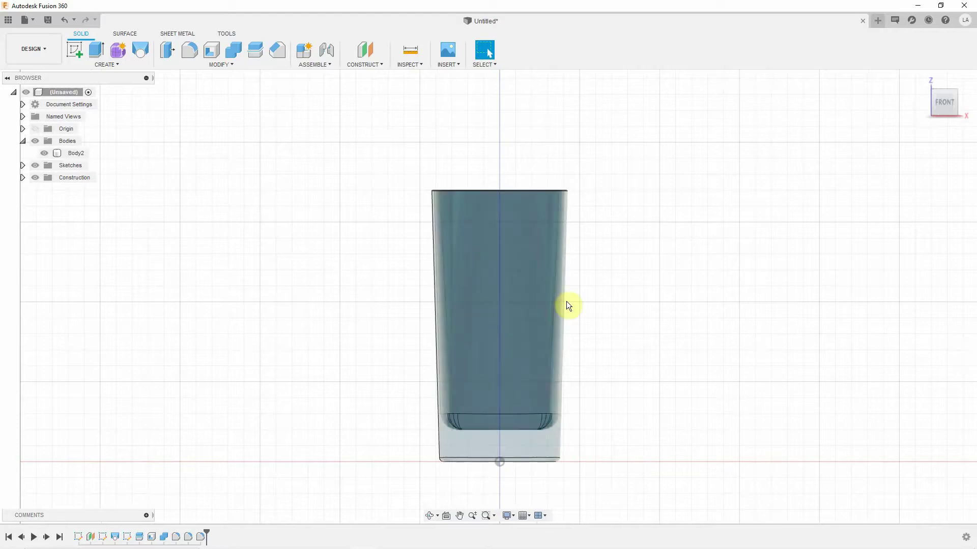
Step: Rename Body2 in the Browser to 'Vaso'
left_click(85, 157)
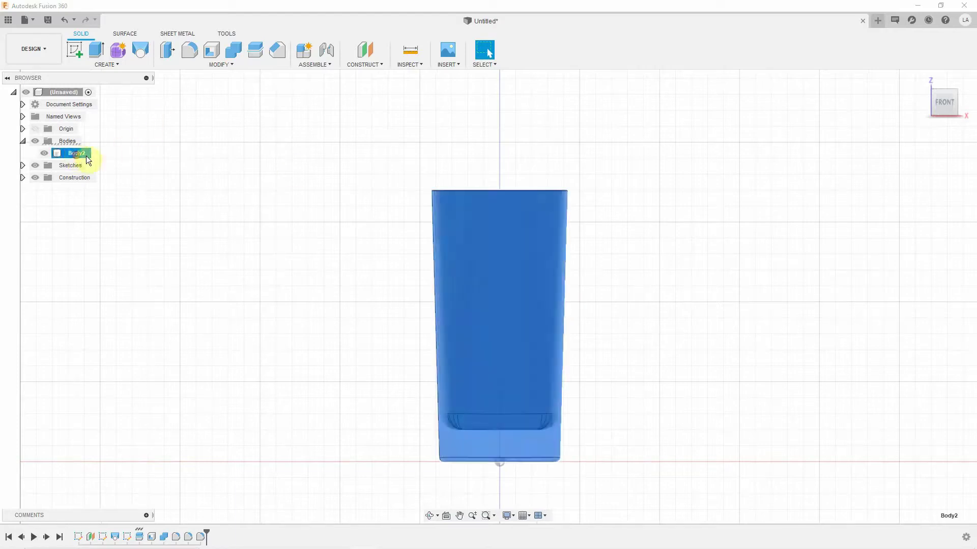
double_click(80, 153)
type("Vaso")
key("Return")
left_click(292, 295)
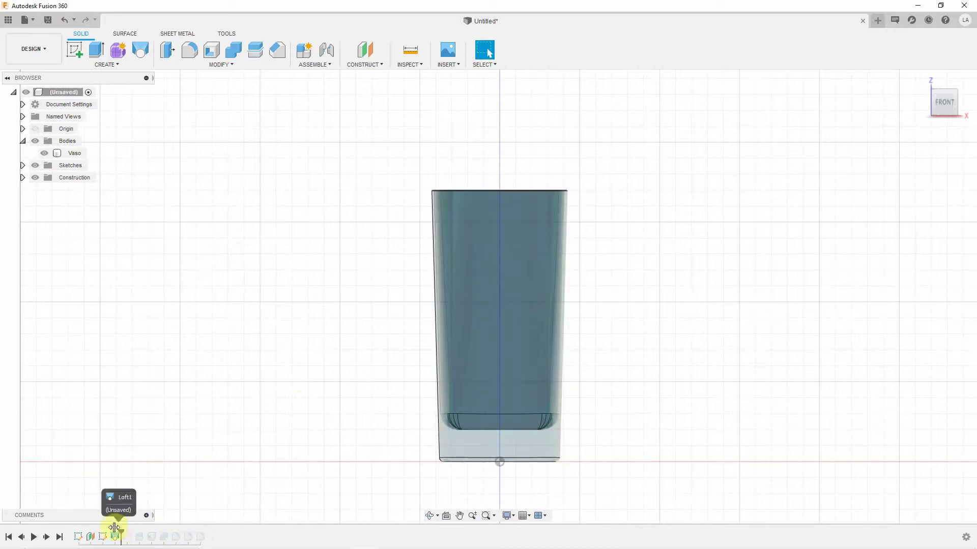
Step: Roll the timeline back before the Shell and paste a copy of Body1 in place as Body3
left_click_drag(207, 535, 118, 531)
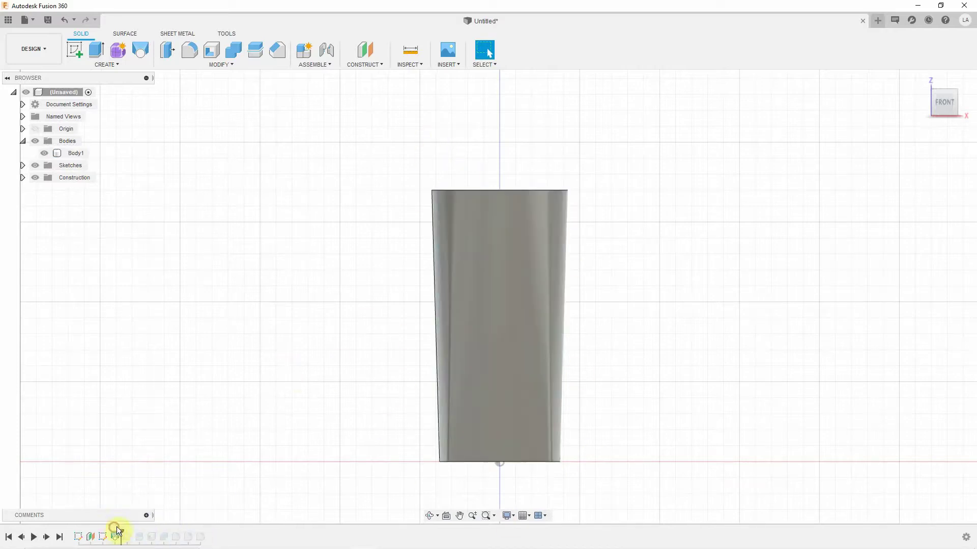
right_click(81, 154)
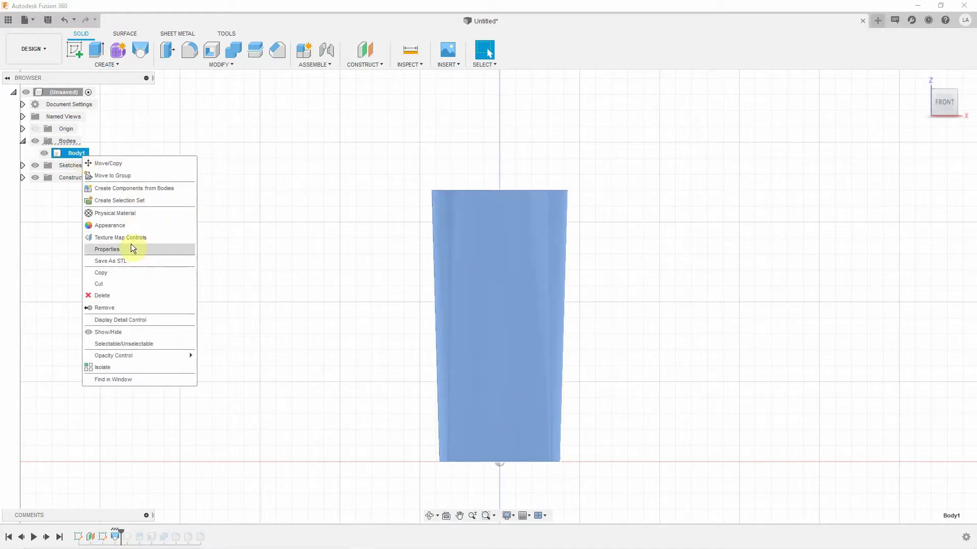
left_click(124, 277)
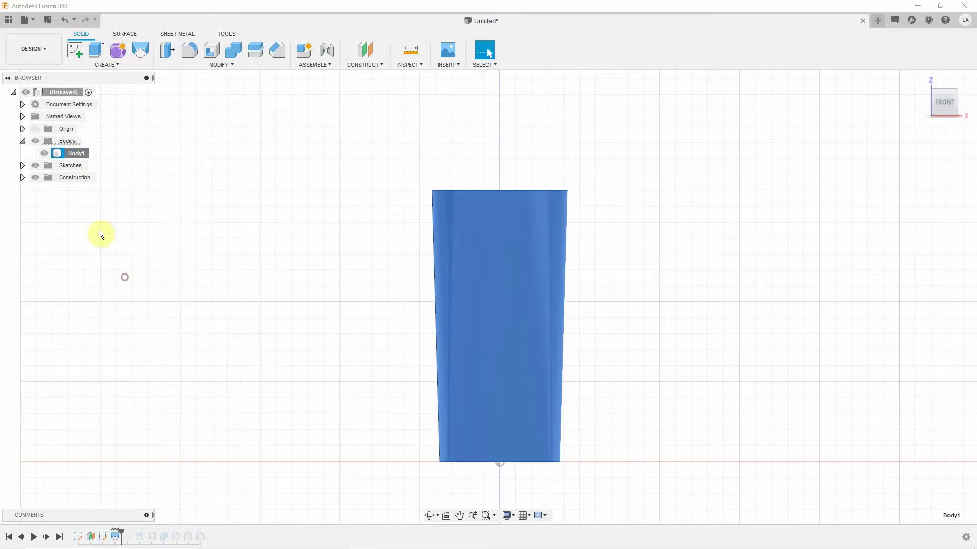
right_click(74, 154)
left_click(117, 292)
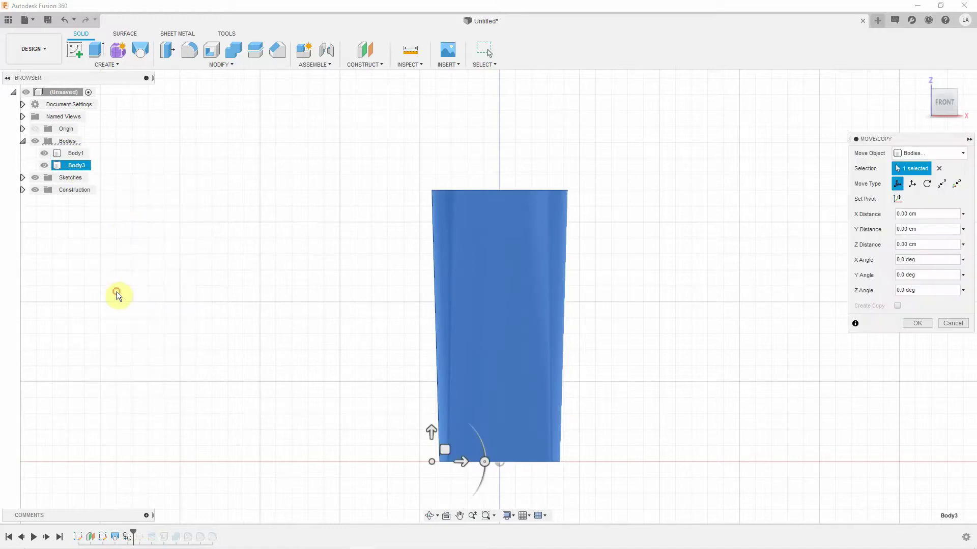
left_click(919, 324)
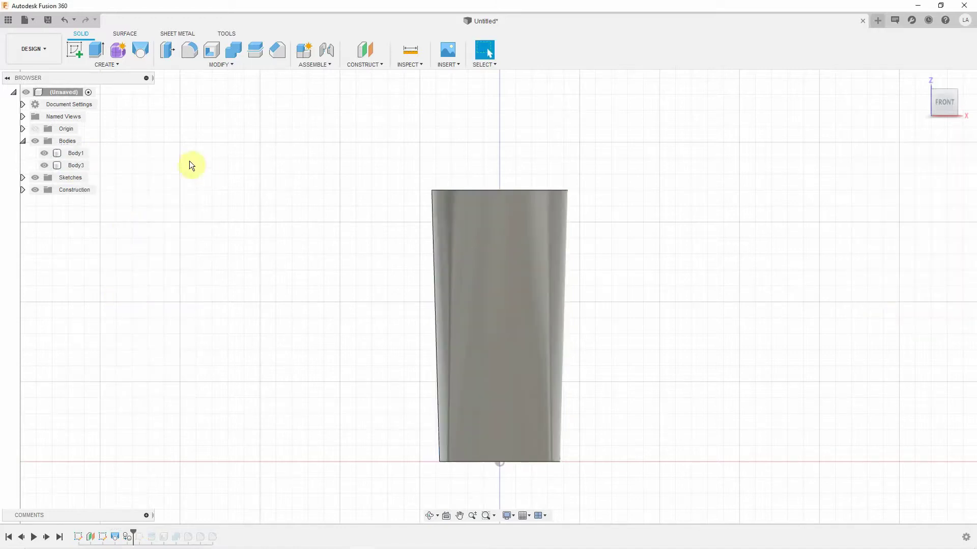
Step: Rename Body3 to 'Liquido'
left_click(86, 165)
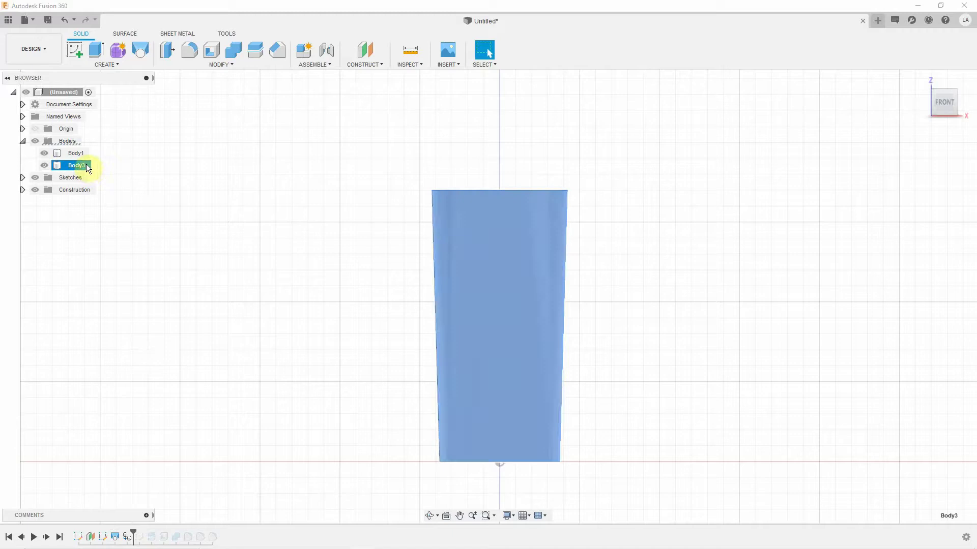
left_click(87, 163)
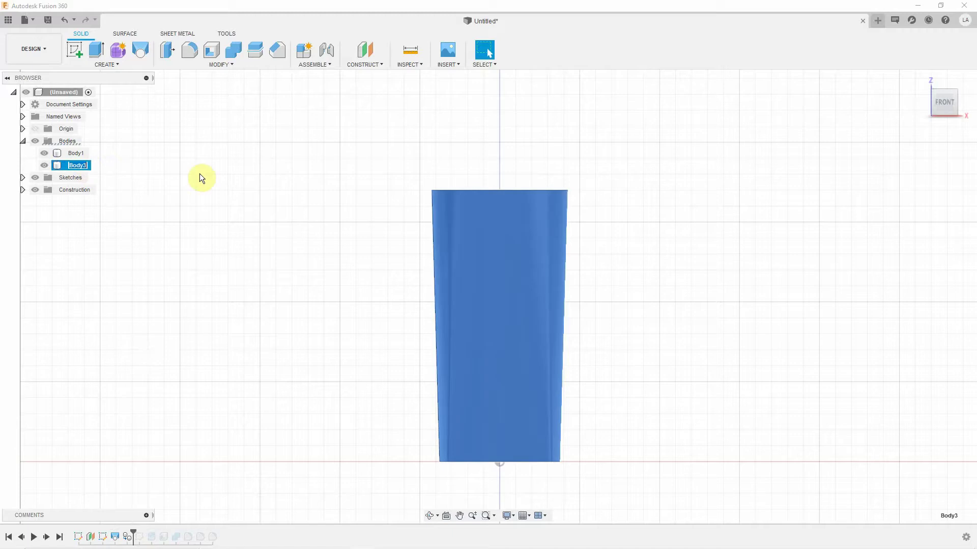
type("Liquid")
type("o")
key("Return")
Step: Roll the timeline forward to the end, review the bodies, then step the history back
left_click(133, 533)
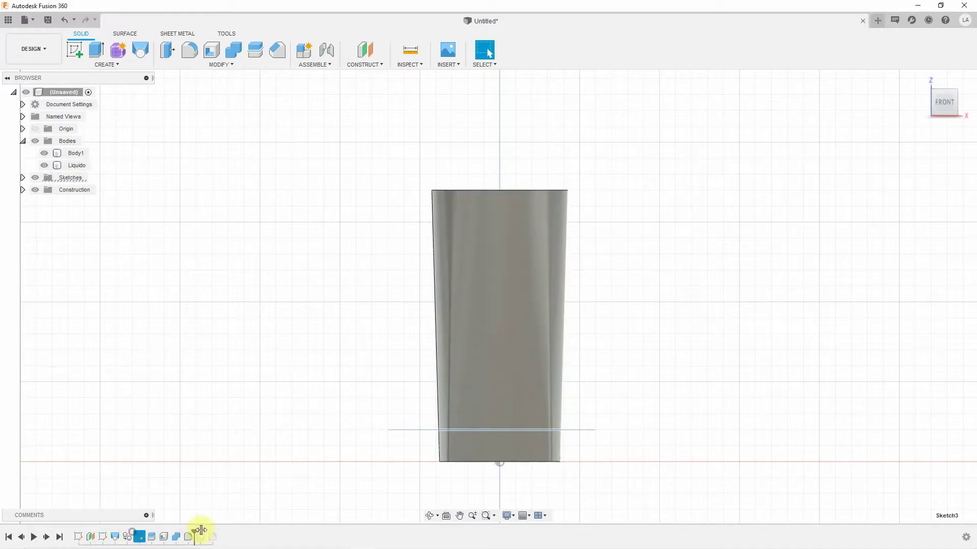
left_click_drag(133, 534, 219, 534)
left_click(249, 390)
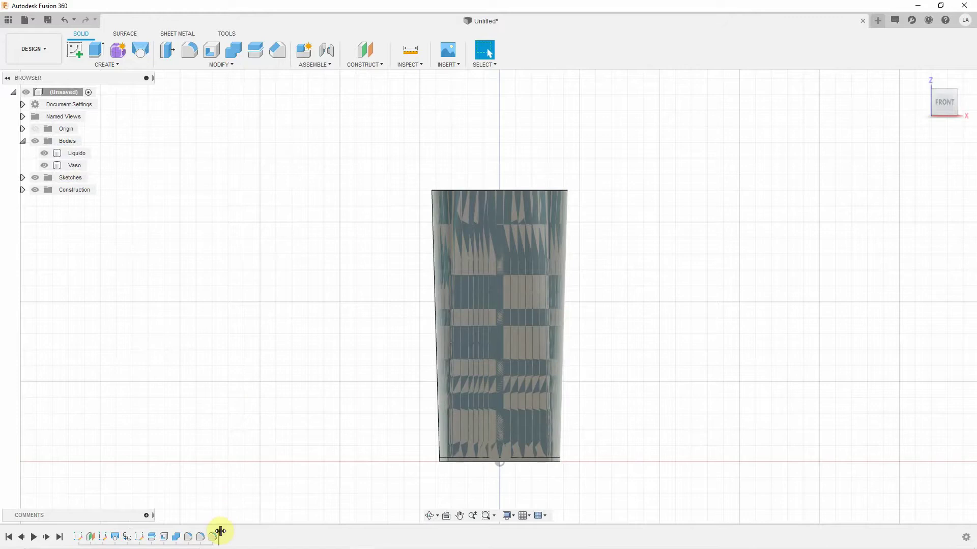
middle_click_drag(661, 307, 599, 369, "shift")
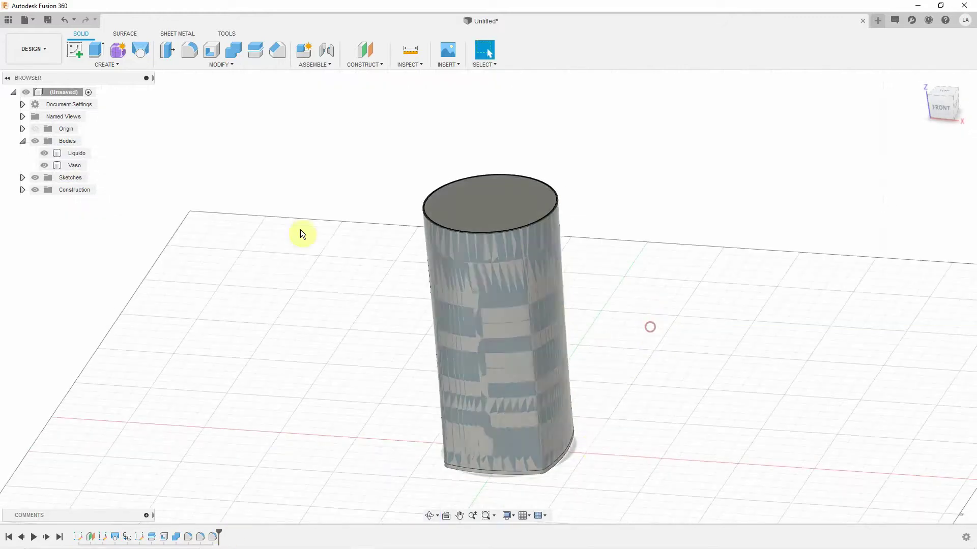
left_click(940, 105)
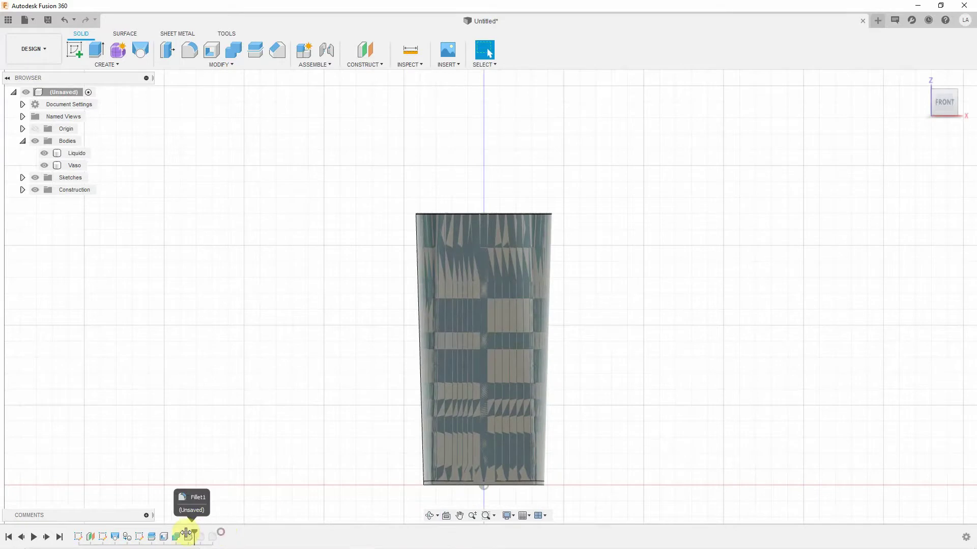
left_click_drag(220, 532, 182, 533)
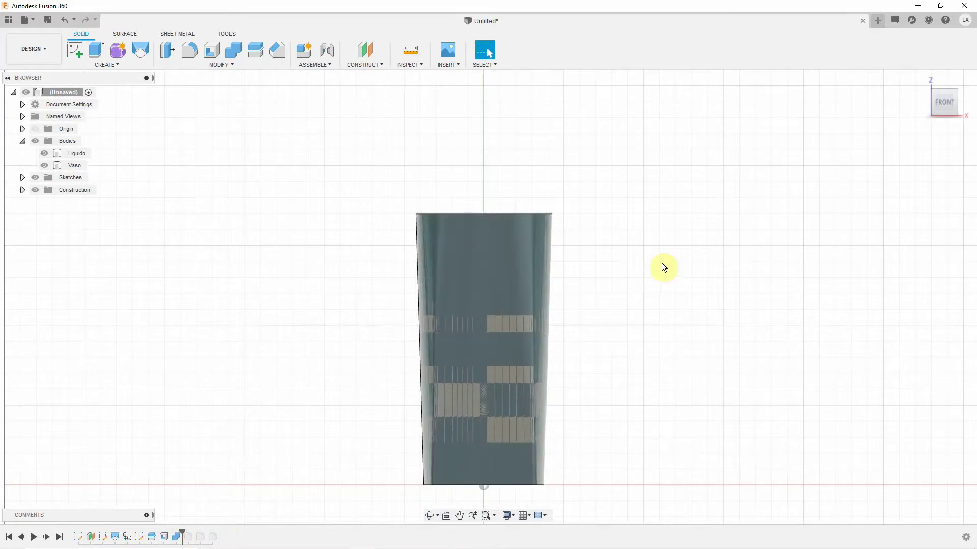
middle_click_drag(689, 288, 671, 299, "shift")
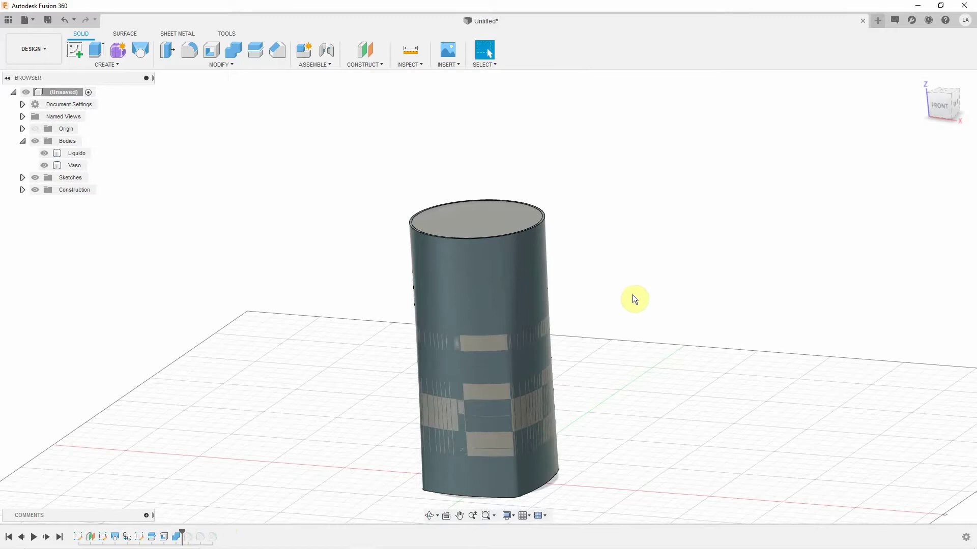
left_click(81, 164)
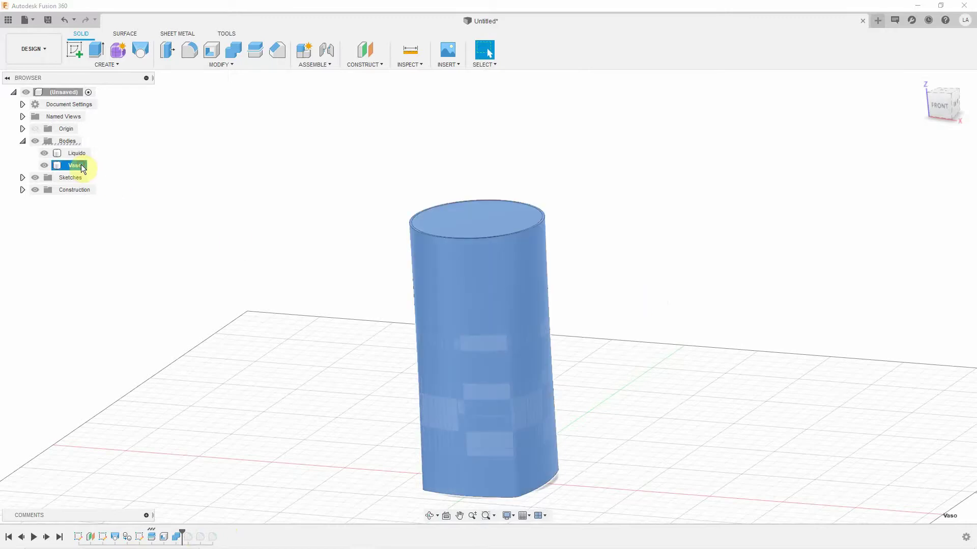
Step: Copy the Vaso body and paste it in place under Bodies as Vaso (1)
right_click(80, 165)
left_click(310, 448)
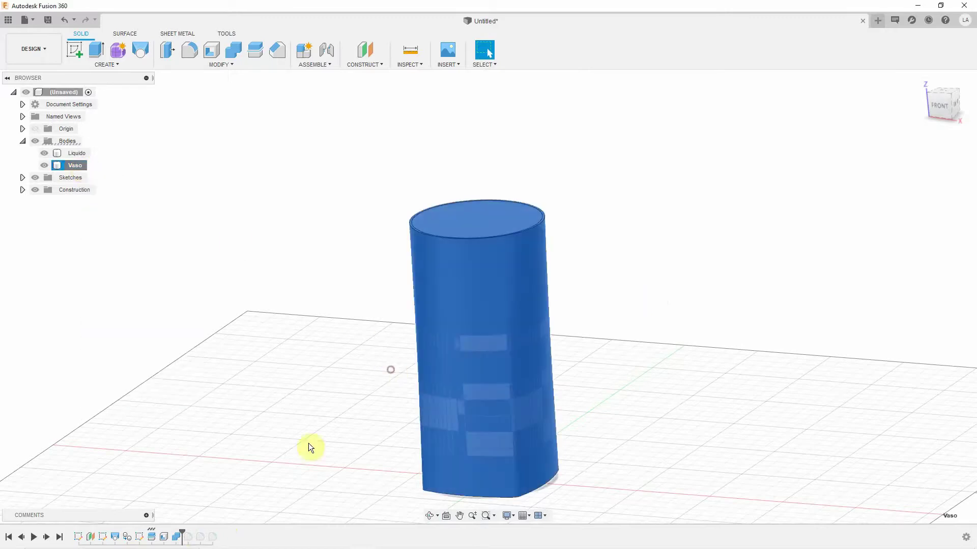
left_click_drag(182, 531, 219, 534)
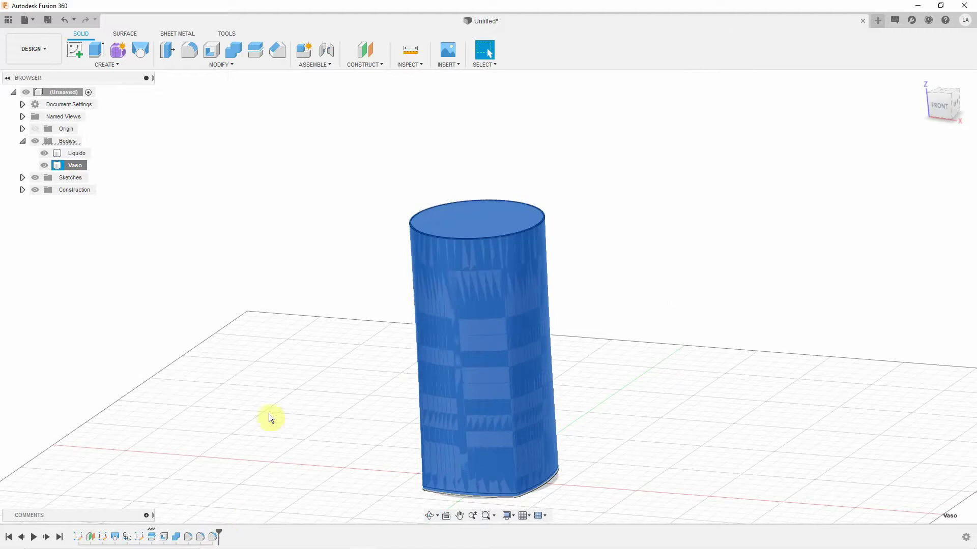
right_click(77, 165)
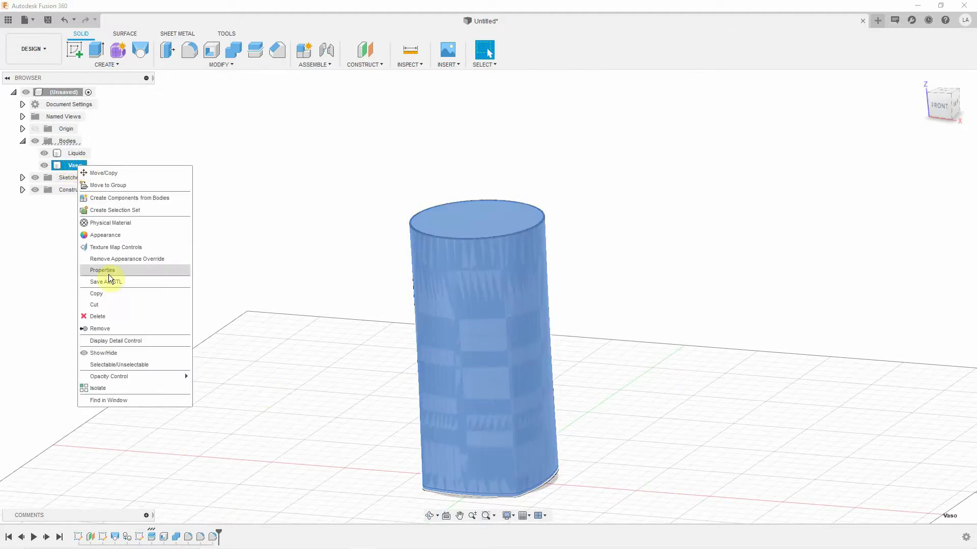
left_click(109, 300)
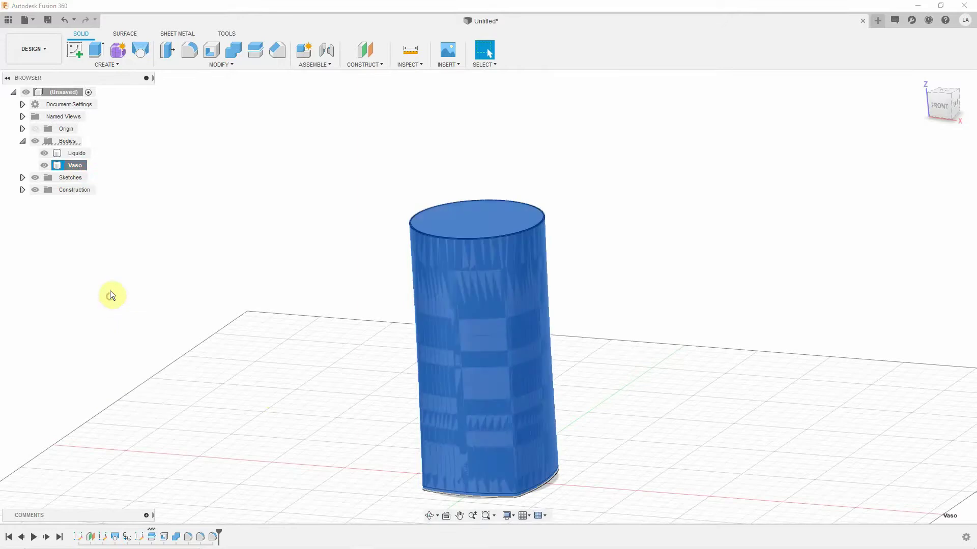
right_click(80, 154)
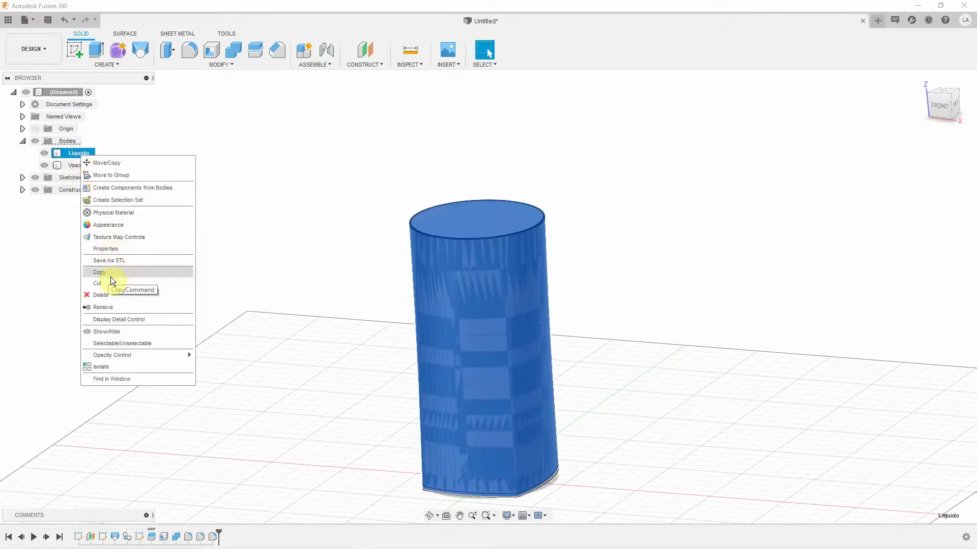
right_click(74, 142)
left_click(96, 187)
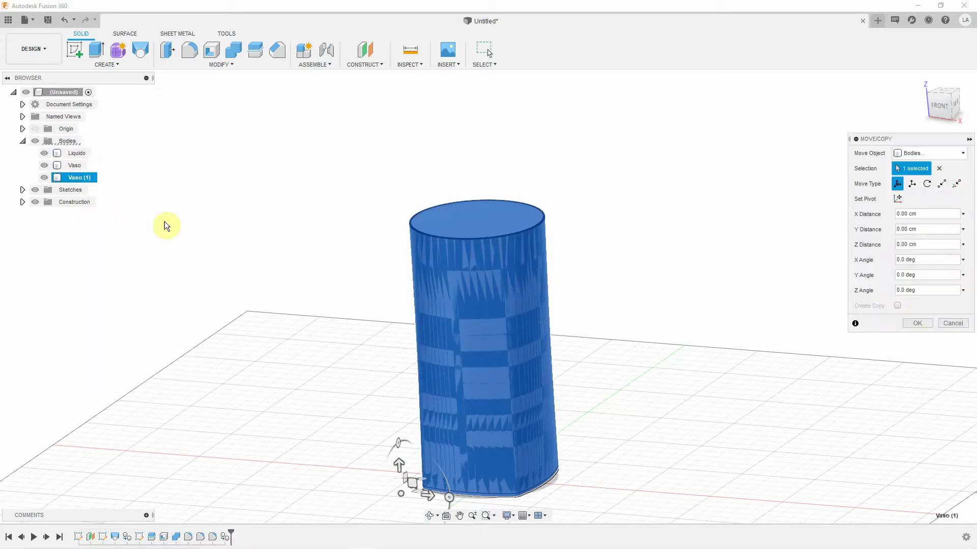
left_click(914, 323)
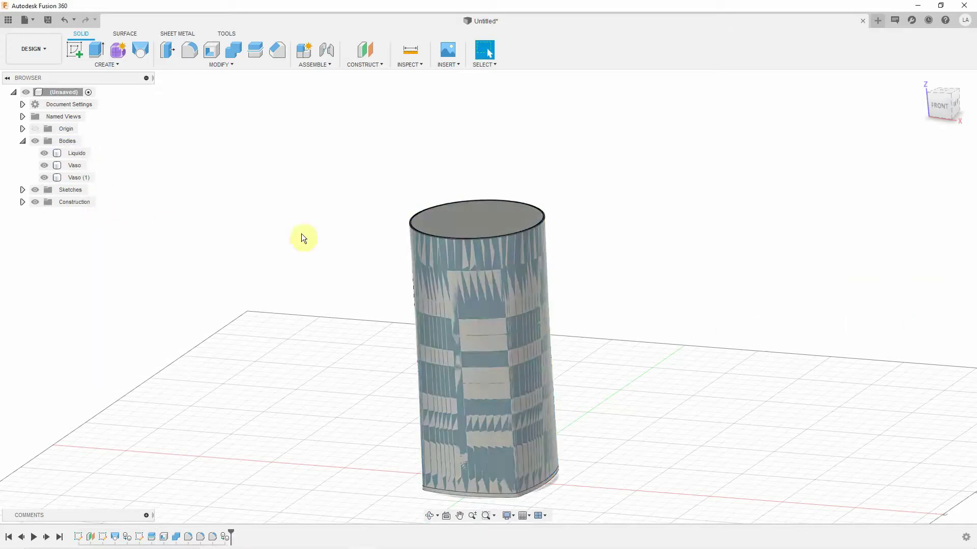
Step: Hide Vaso and Vaso (1) and view the model from the front
left_click(46, 166)
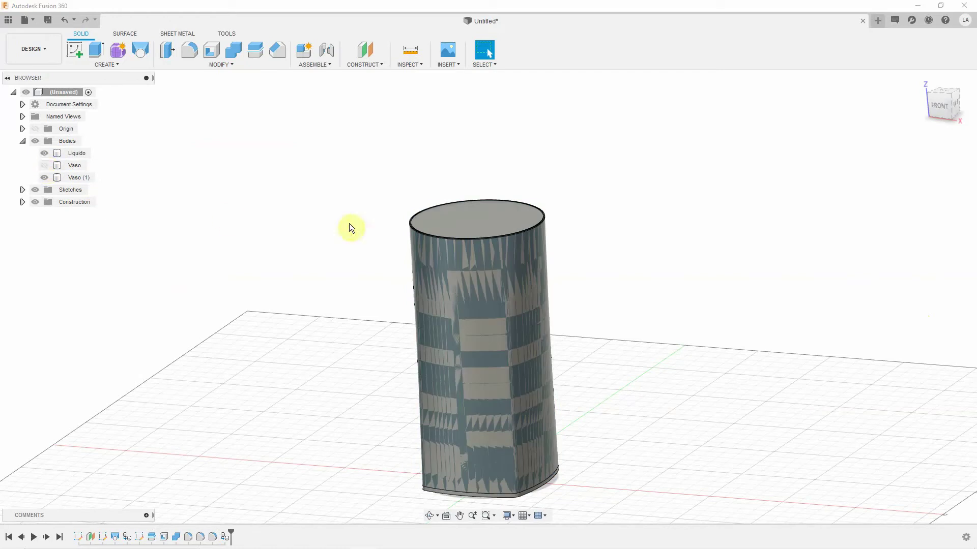
middle_click_drag(349, 224, 680, 285, "shift")
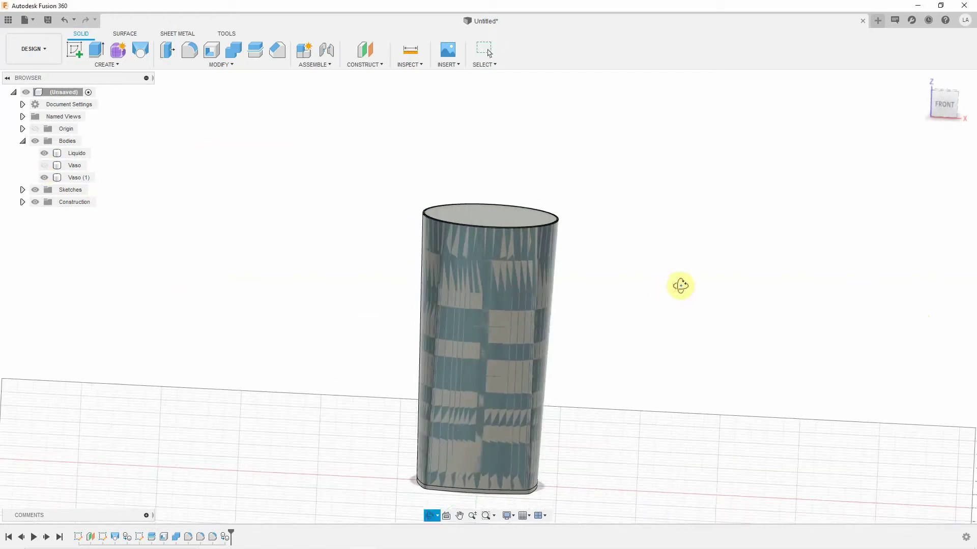
left_click(77, 177)
left_click(45, 178)
left_click(946, 107)
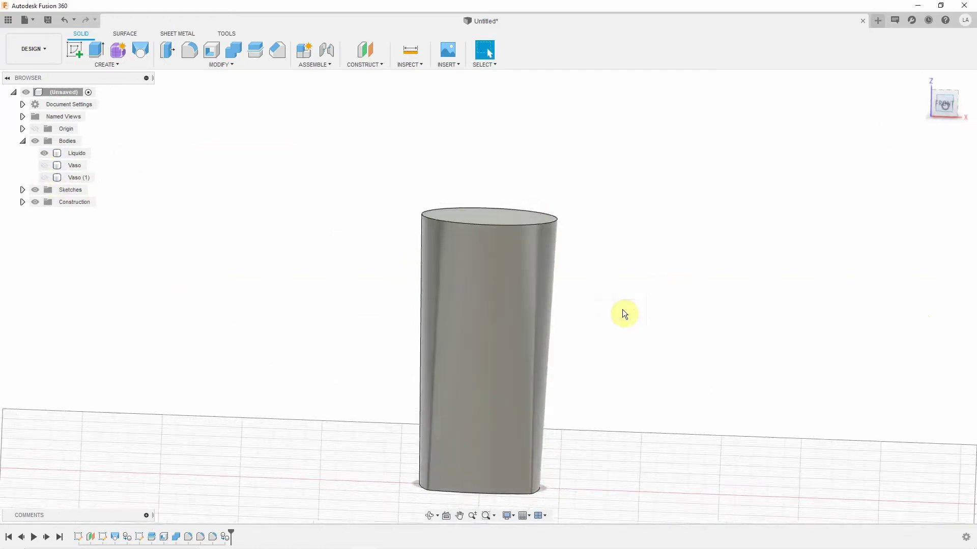
Step: Sketch on the front plane two rectangles spanning the liquid's top and its base
left_click(74, 49)
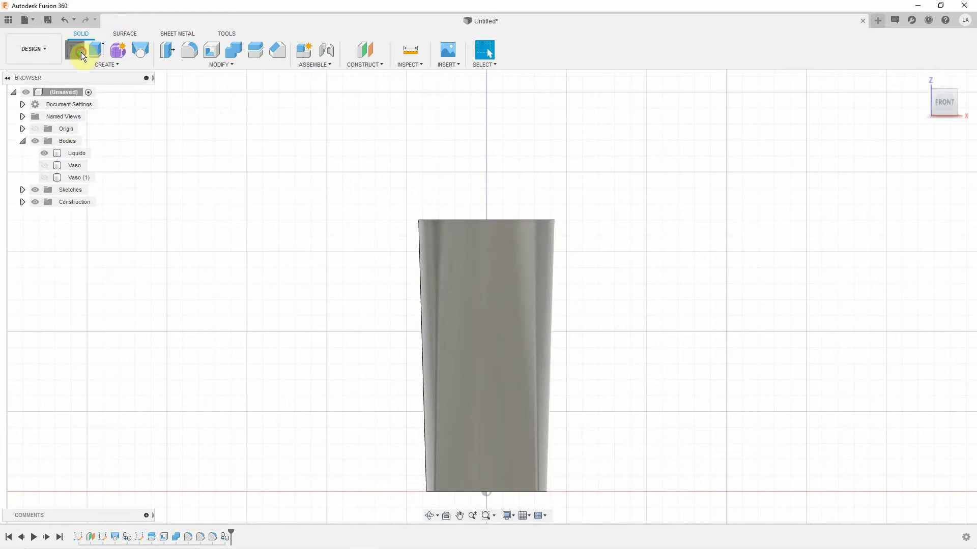
left_click(525, 463)
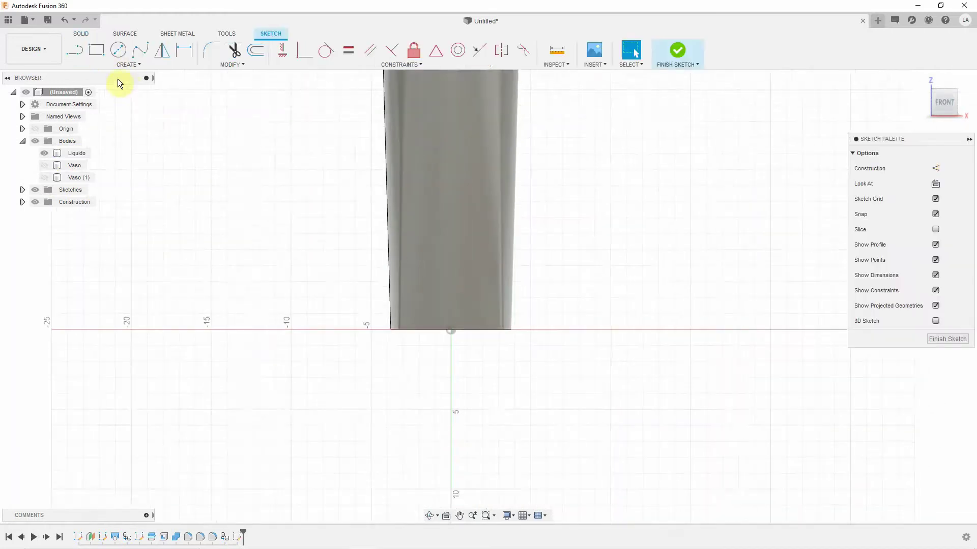
left_click(96, 50)
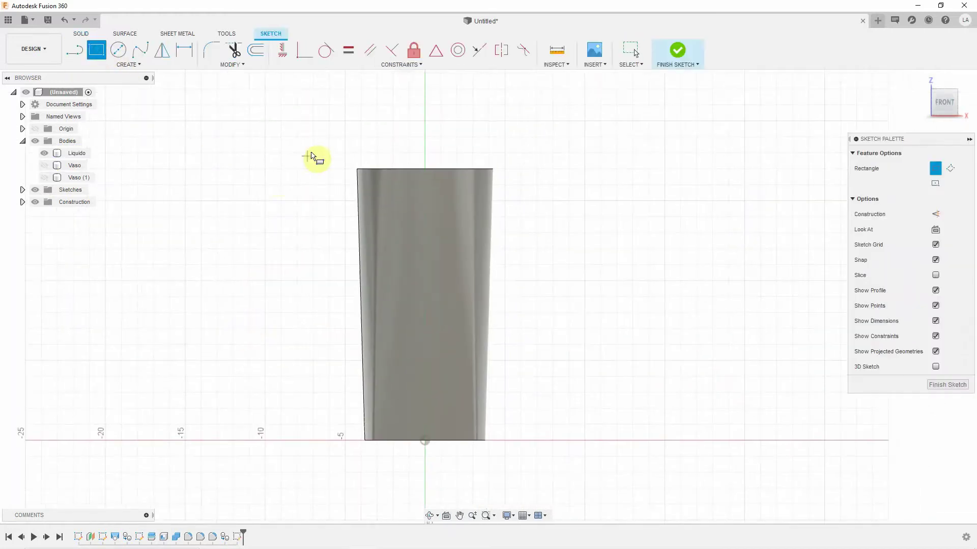
left_click(326, 152)
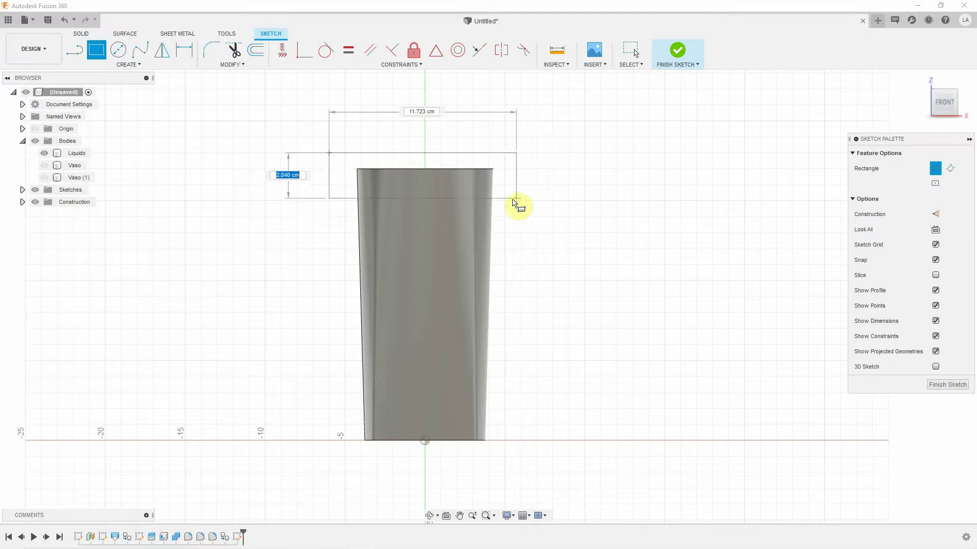
left_click(505, 200)
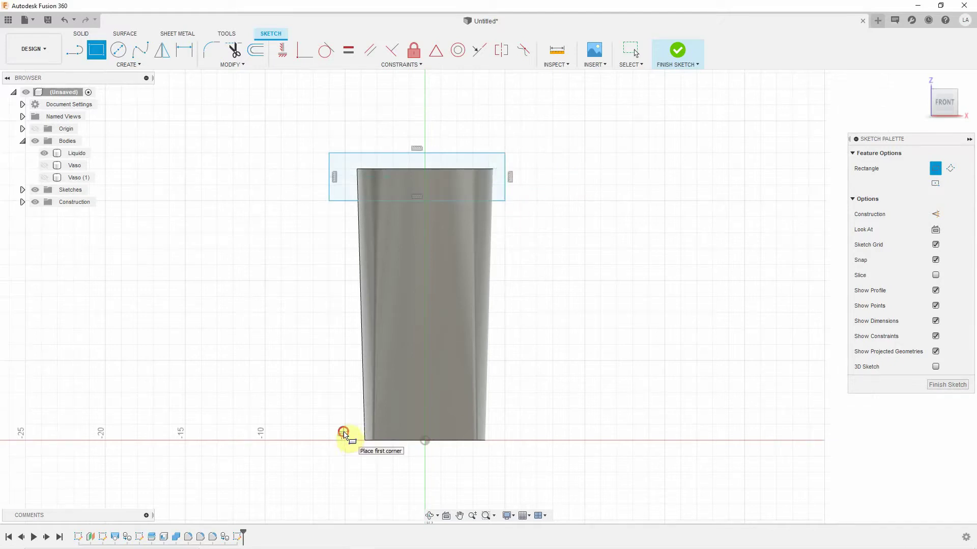
left_click(344, 432)
left_click(504, 452)
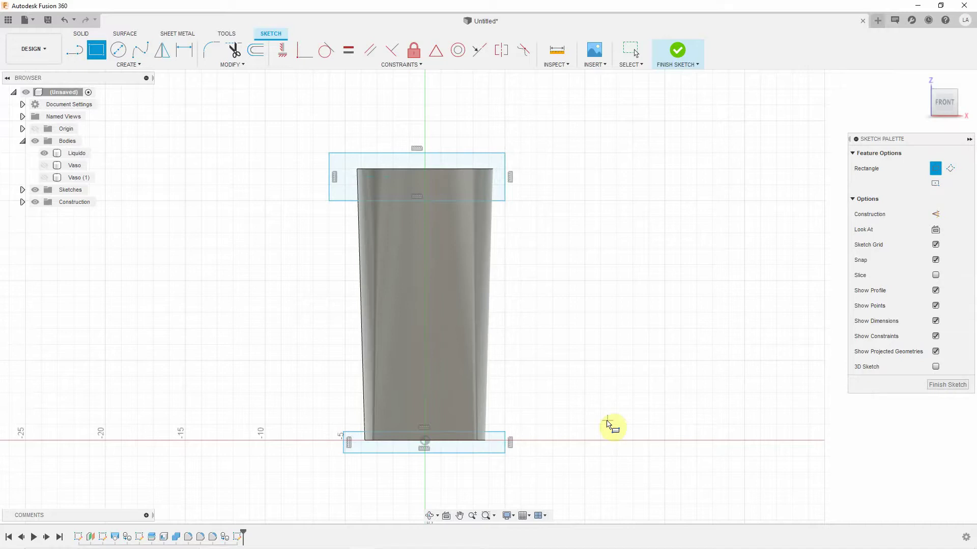
Step: Dimension the lower rectangle's top edge 0.75 cm above the origin and finish the sketch
key("d")
left_click(426, 442)
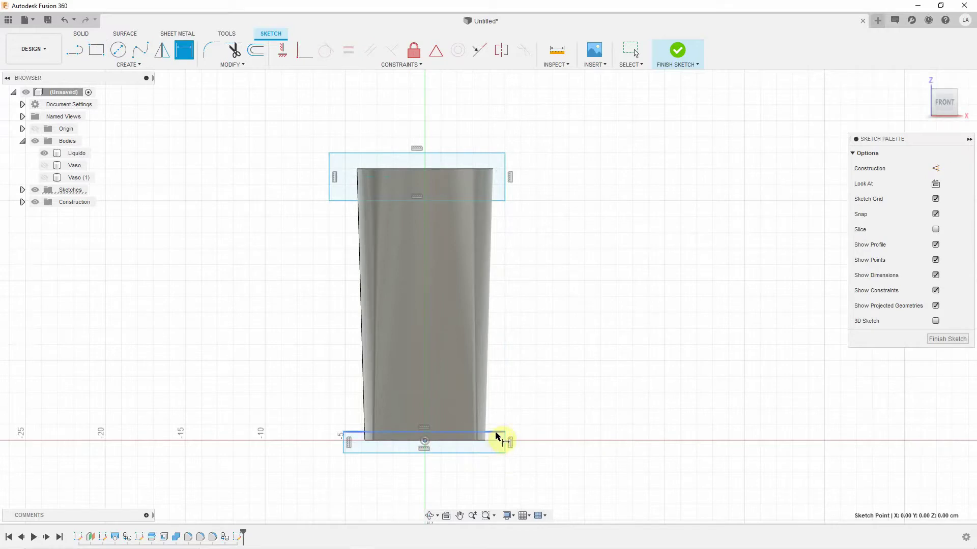
left_click(496, 436)
left_click(555, 422)
type("75")
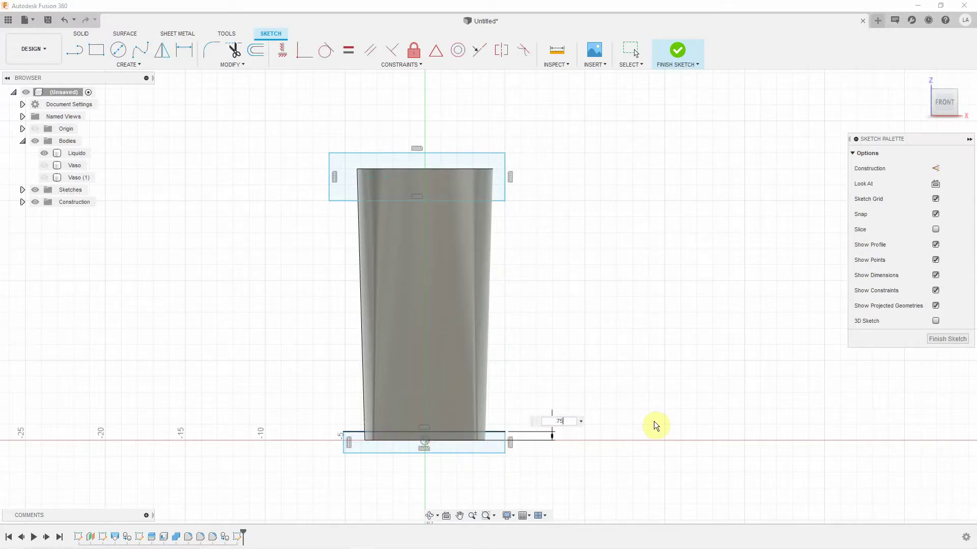
key("Return")
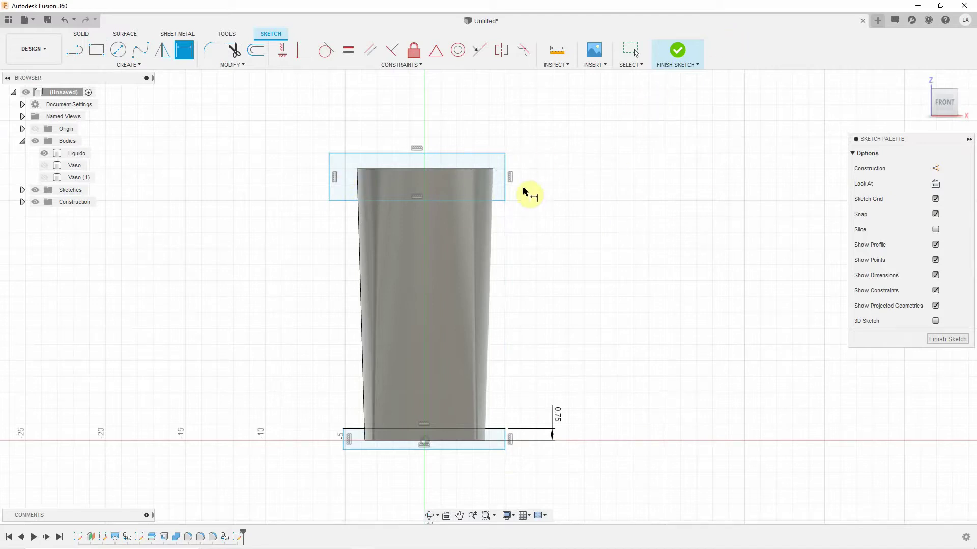
left_click(677, 60)
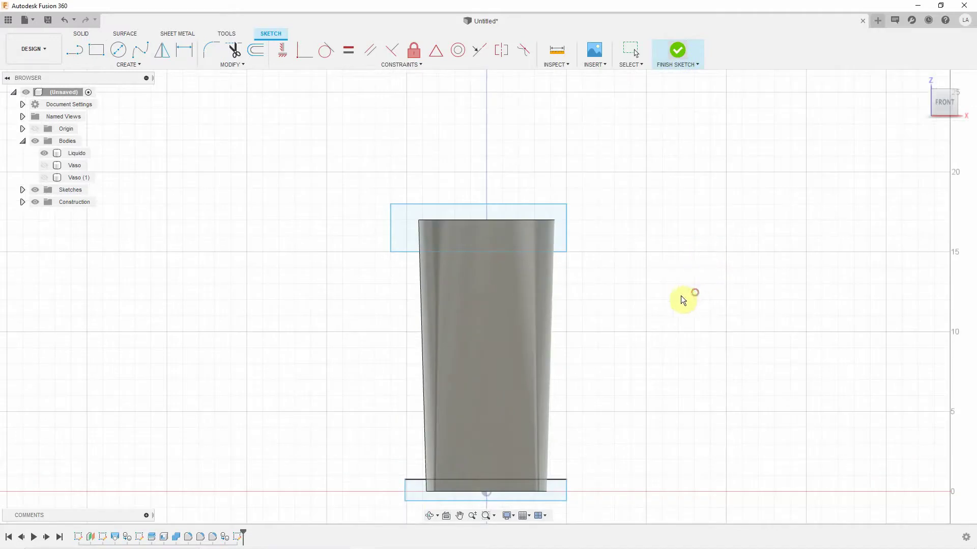
left_click(713, 201)
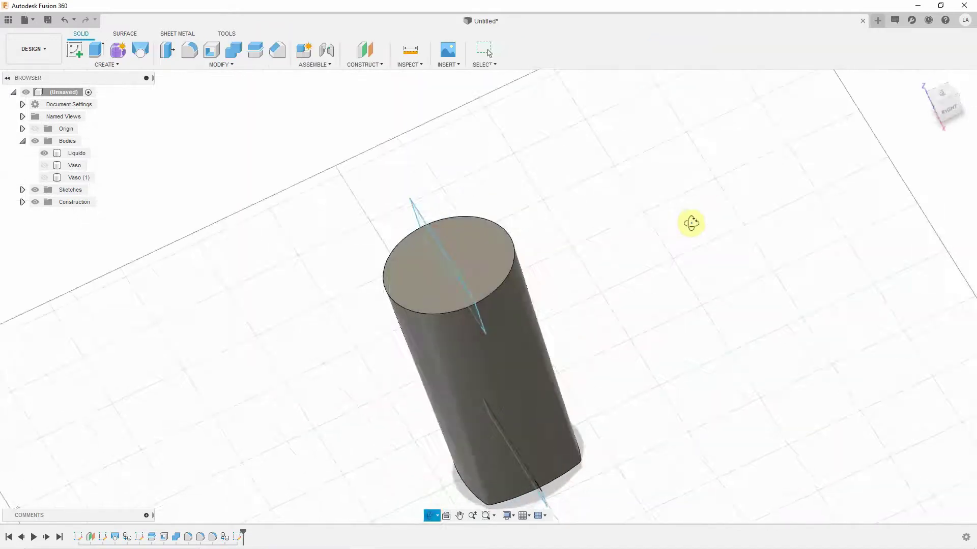
Step: Extrude-cut both rectangle profiles symmetrically 11 cm to trim Liquido's top and bottom
scroll(370, 197, "down", 2)
scroll(345, 236, "down", 3)
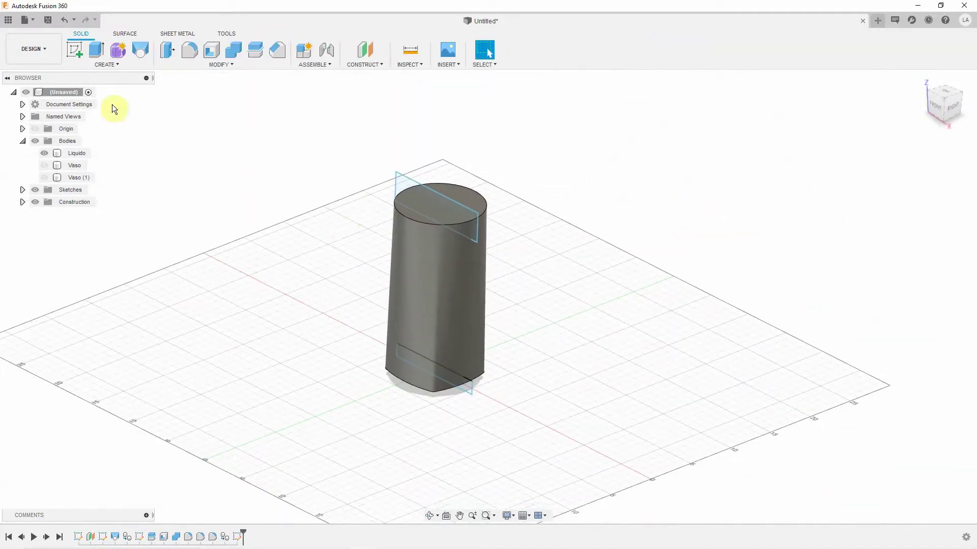
left_click(96, 54)
left_click(442, 202)
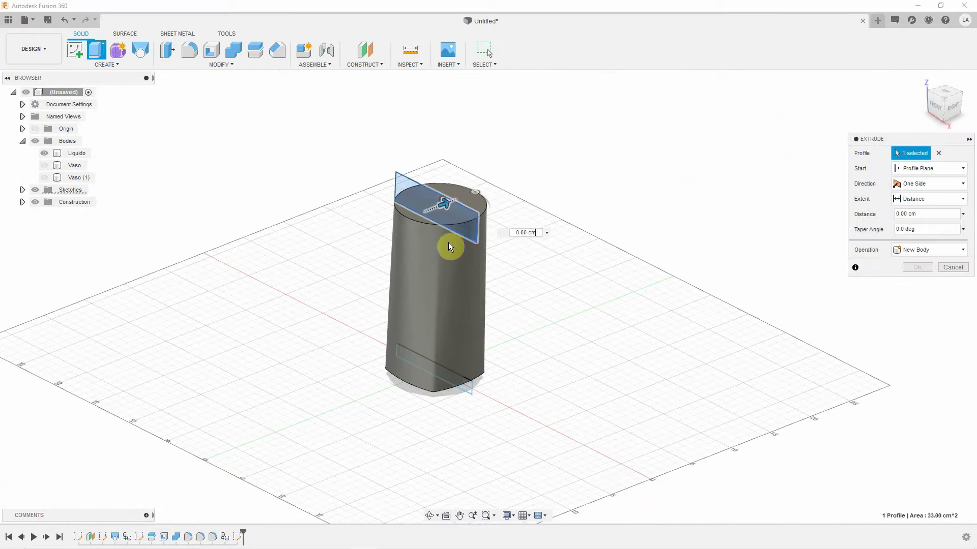
left_click(471, 389)
left_click_drag(435, 371, 531, 333)
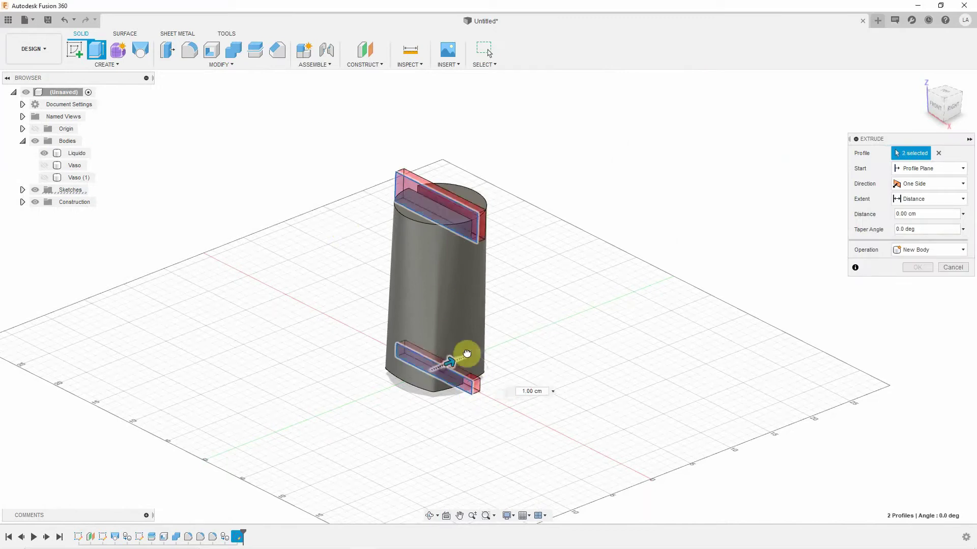
left_click(924, 184)
left_click(921, 226)
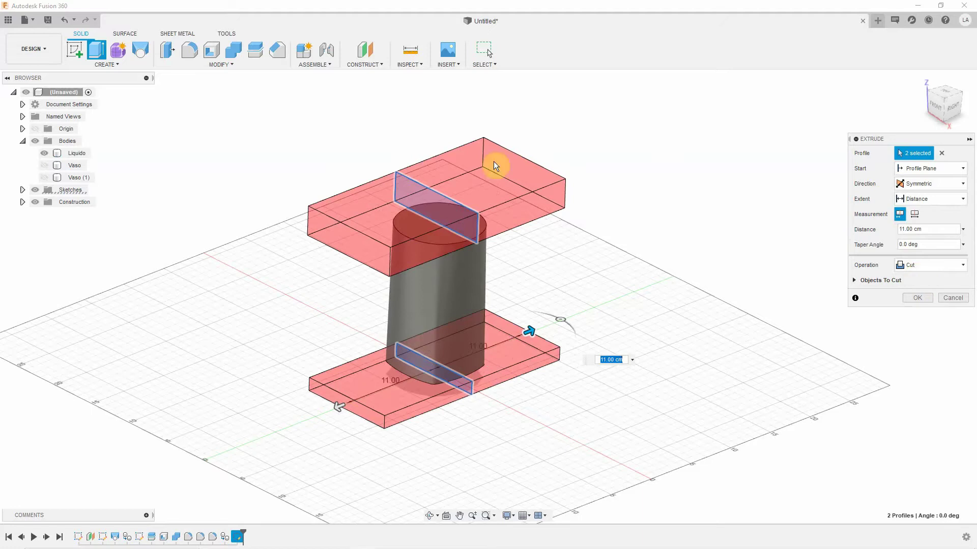
left_click(917, 299)
mouse_move(549, 297)
middle_mouse_down("shift")
mouse_move(511, 272)
mouse_move(563, 278)
middle_mouse_up("shift")
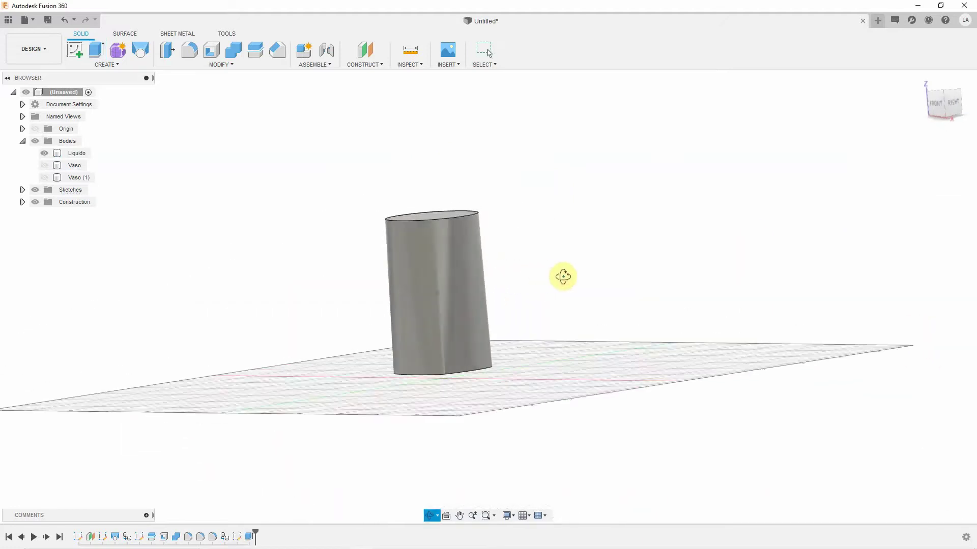
Step: Show Vaso (1) and set up a Combine Cut with Liquido as target and Vaso (1) as tool
left_click(44, 177)
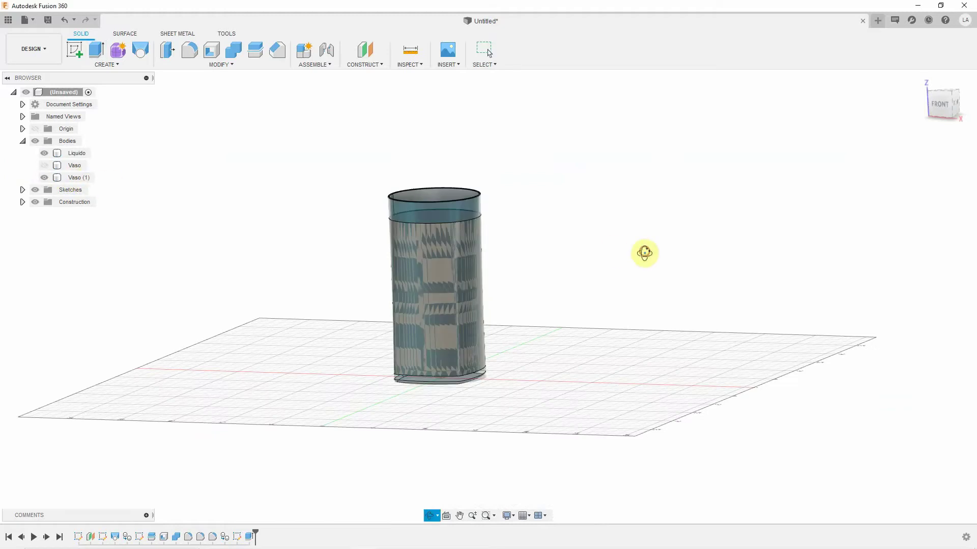
mouse_move(643, 252)
middle_mouse_down("shift")
mouse_move(638, 288)
mouse_move(643, 275)
mouse_move(703, 249)
mouse_move(709, 264)
mouse_move(676, 273)
mouse_move(661, 309)
mouse_move(672, 276)
middle_mouse_up("shift")
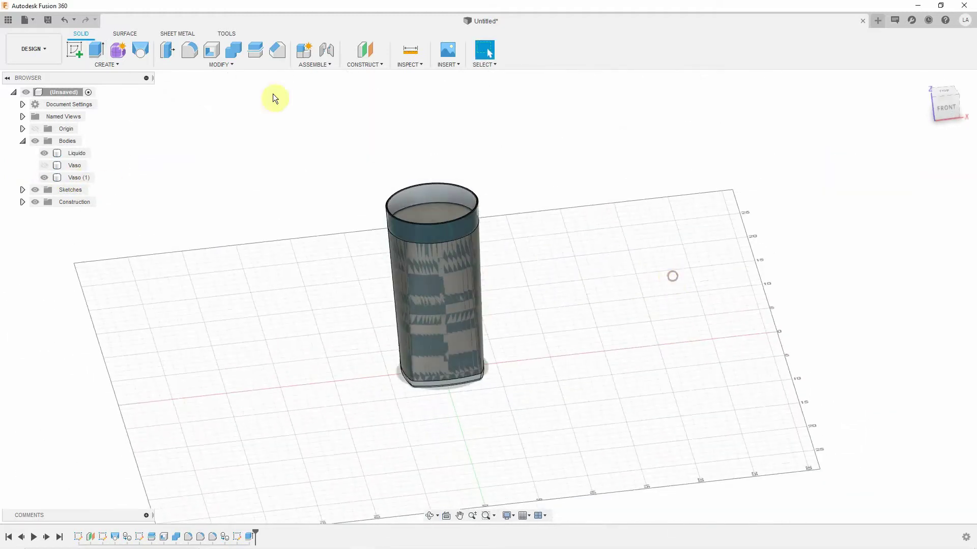
left_click(232, 51)
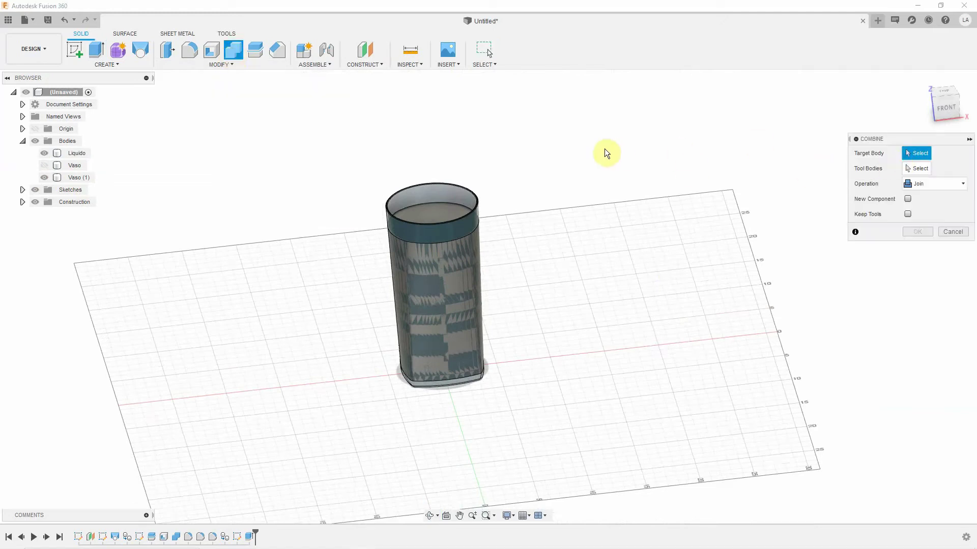
middle_click_drag(670, 194, 855, 182, "shift")
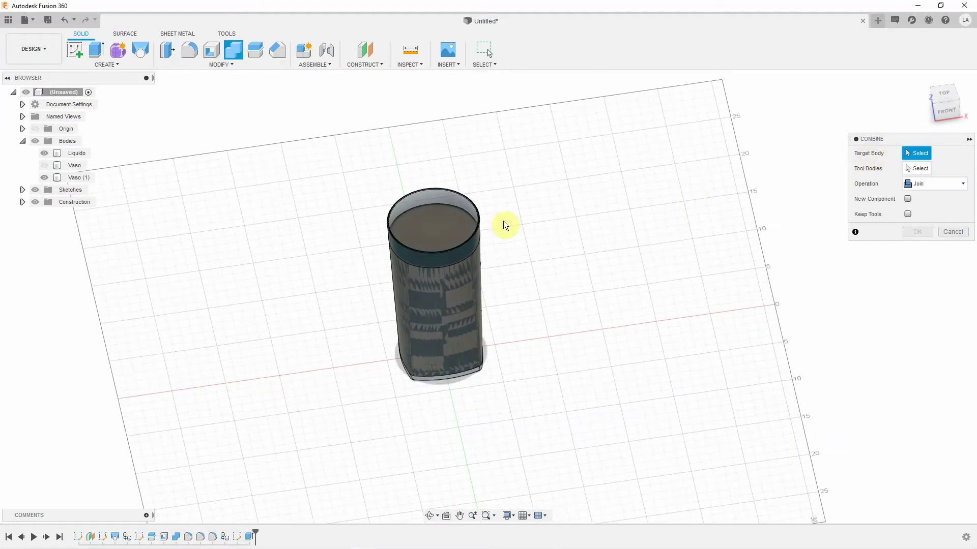
left_click(436, 228)
left_click(435, 225)
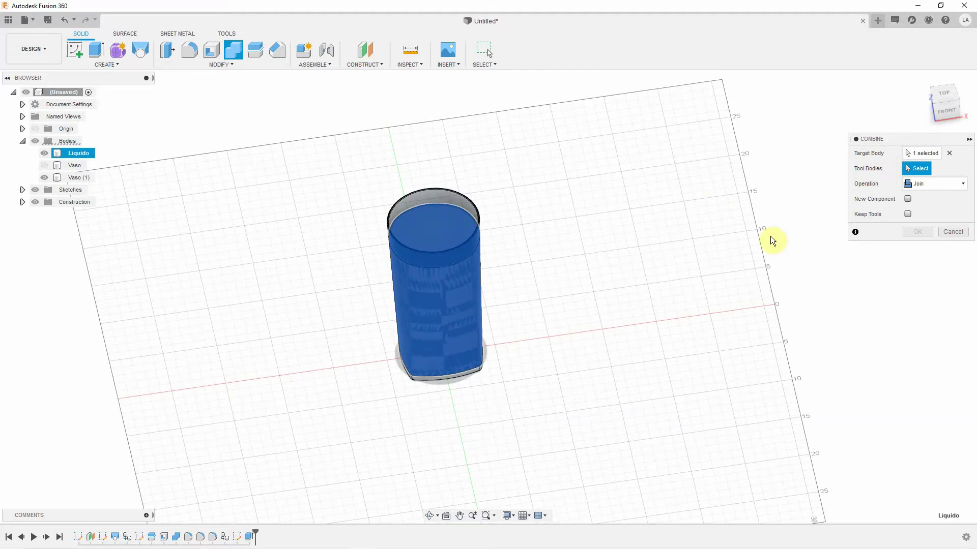
left_click(453, 194)
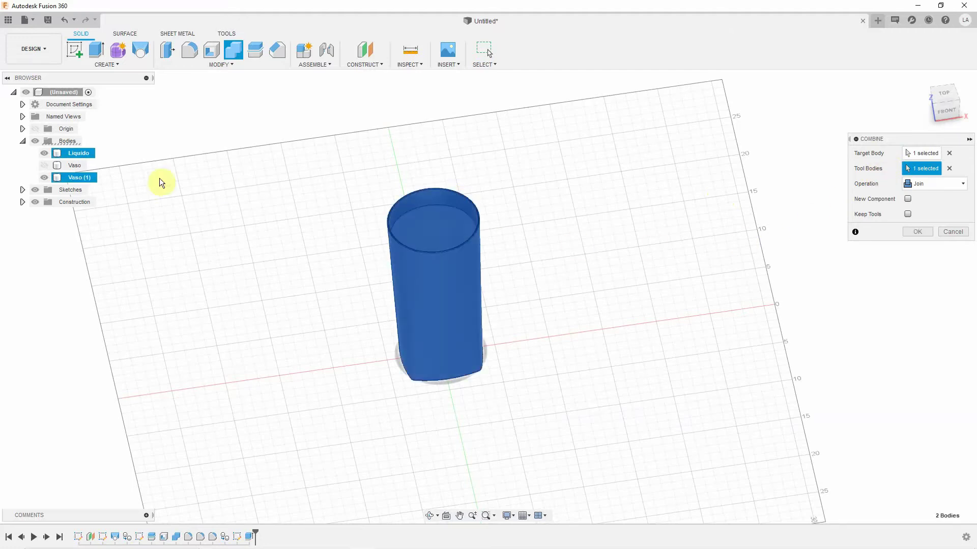
middle_click_drag(713, 292, 703, 261, "shift")
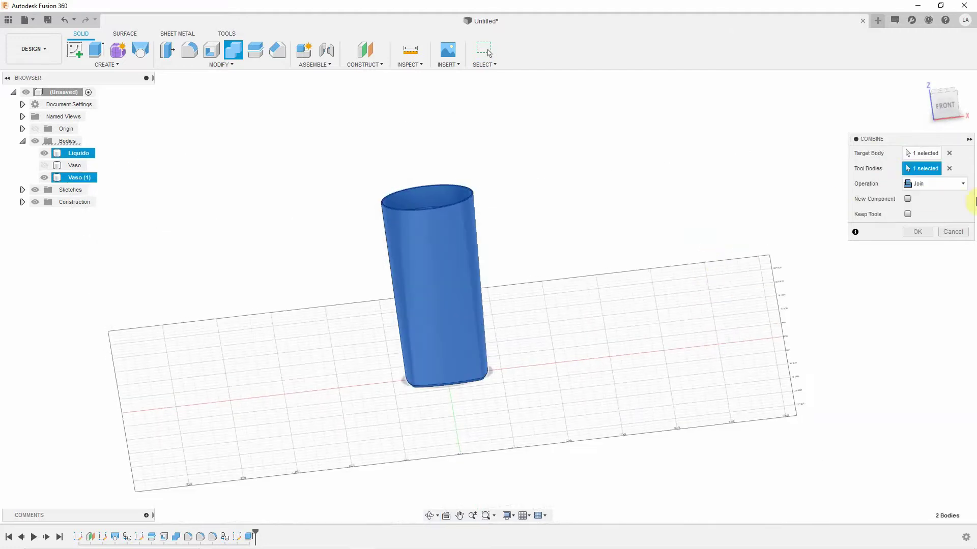
left_click(950, 186)
left_click(933, 214)
Step: Apply the Combine cut, then show Vaso around the liquid and inspect it from above
left_click(913, 233)
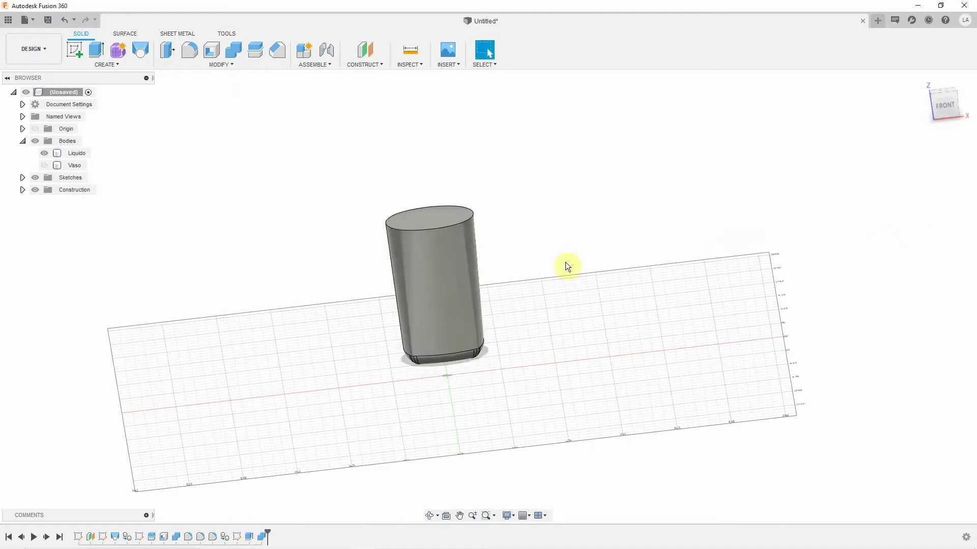
middle_click_drag(375, 267, 399, 246, "shift")
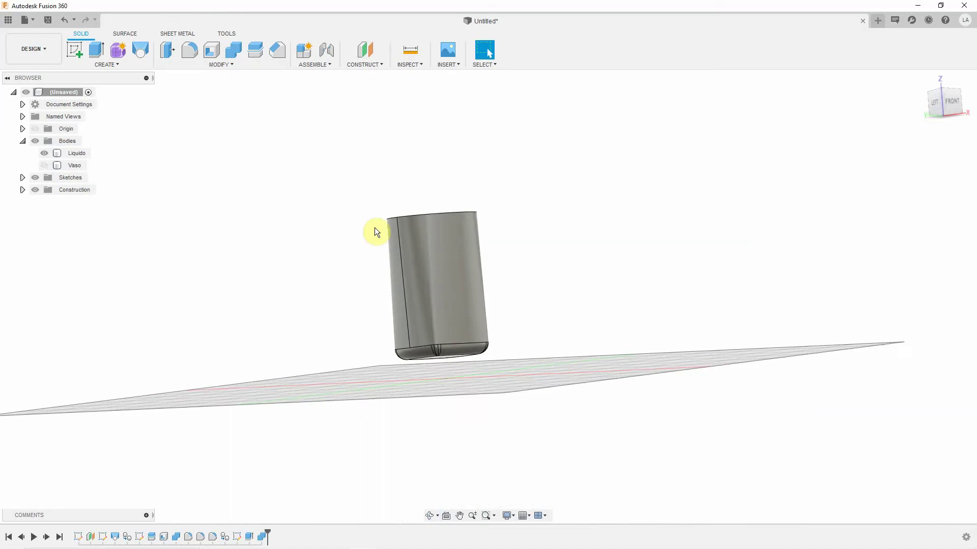
left_click(45, 165)
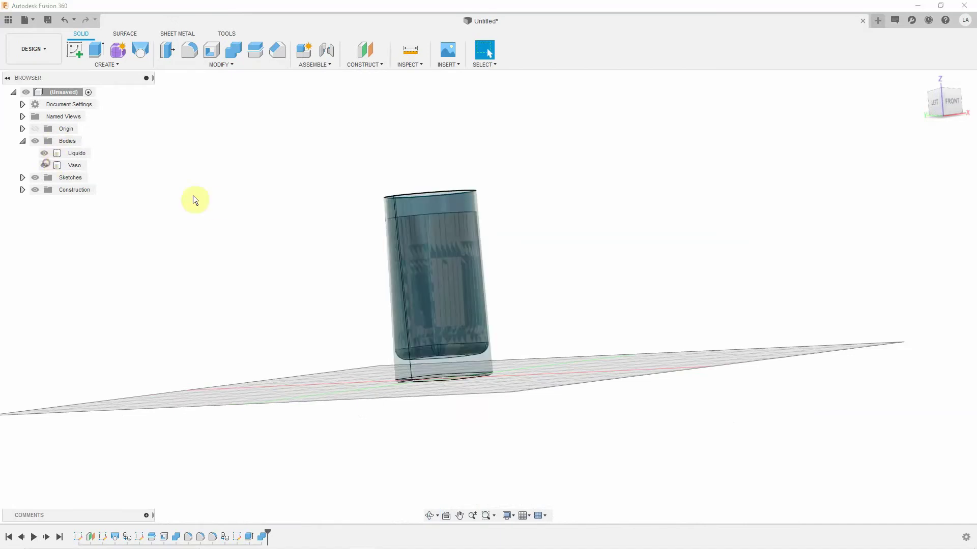
mouse_move(553, 226)
middle_mouse_down("shift")
mouse_move(504, 248)
mouse_move(501, 272)
mouse_move(509, 249)
mouse_move(536, 240)
mouse_move(518, 240)
middle_mouse_up("shift")
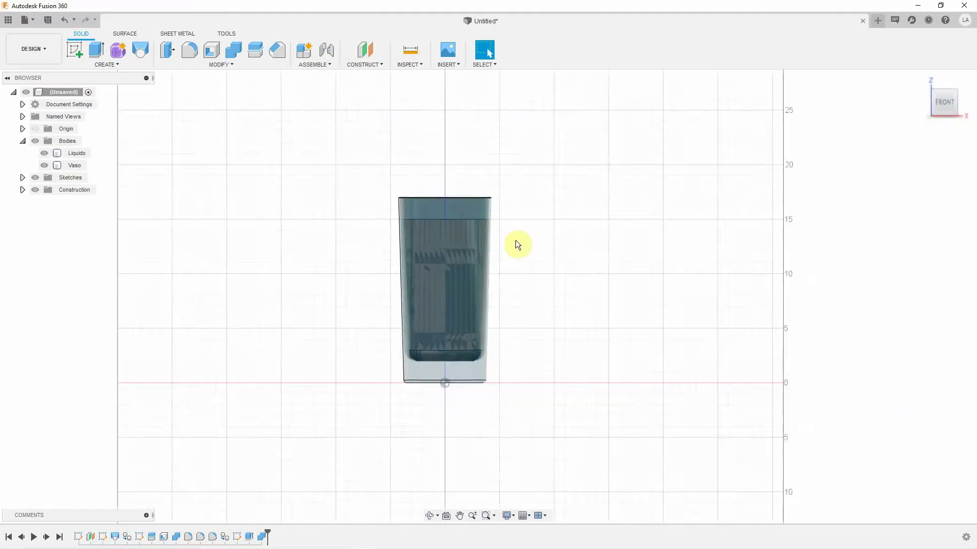
scroll(515, 244, "up", 2)
scroll(514, 255, "up", 1)
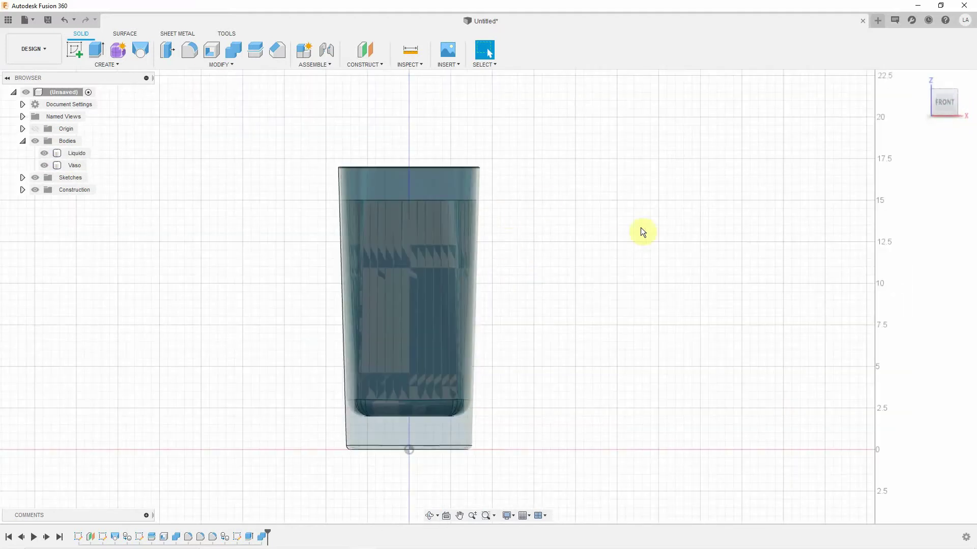
middle_click_drag(655, 242, 639, 257, "shift")
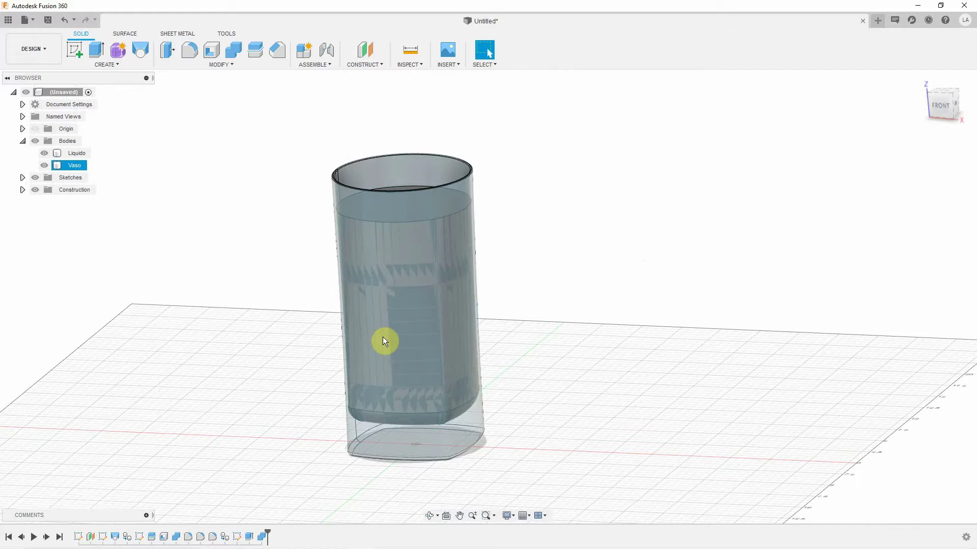
left_click(538, 264)
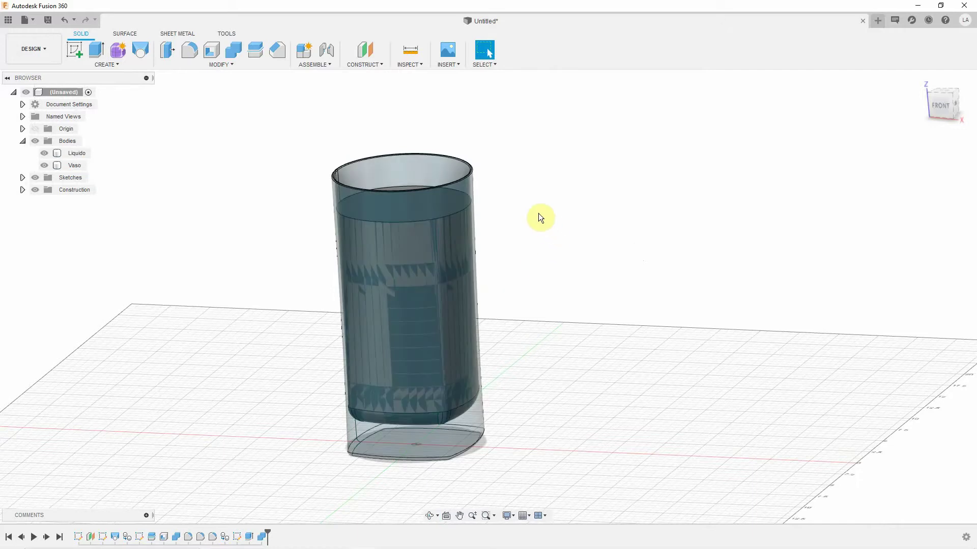
Step: Hide the Vaso glass body
left_click(399, 225)
left_click(537, 257)
left_click(59, 167)
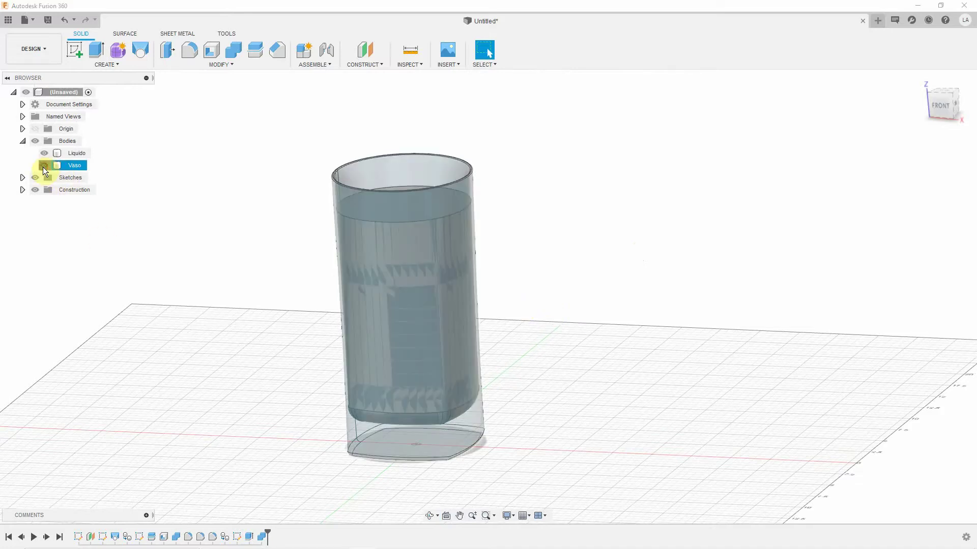
left_click(43, 167)
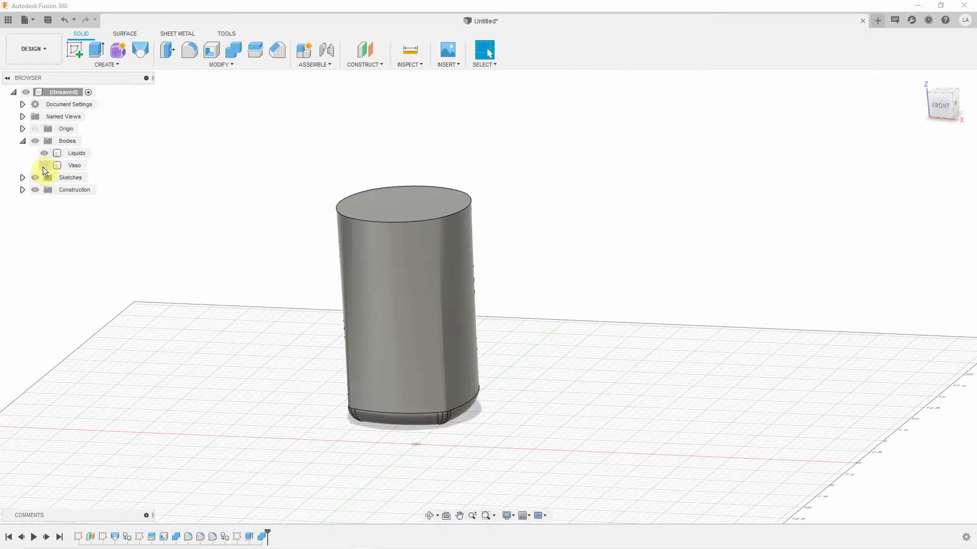
Step: Copy Liquido and paste it into Bodies in place as Liquido (1)
left_click(69, 154)
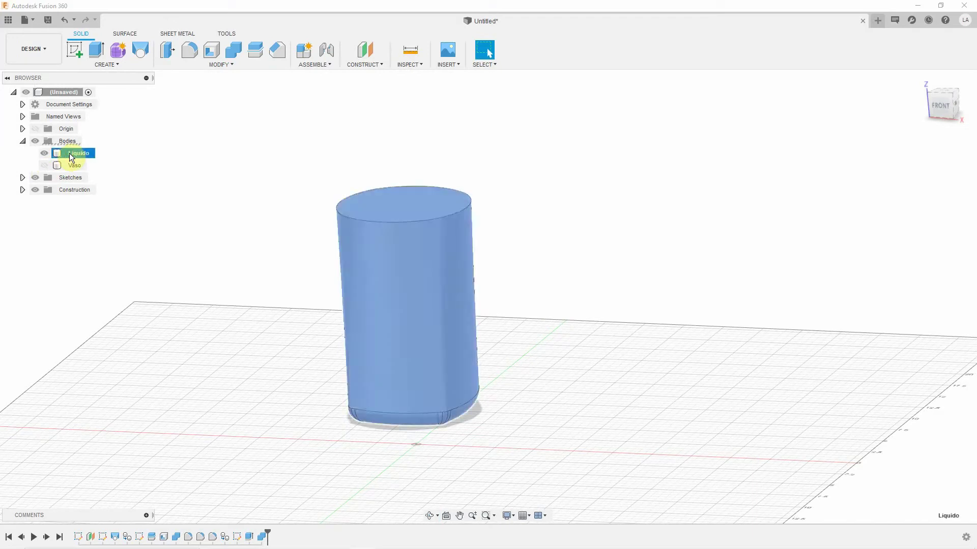
right_click(69, 154)
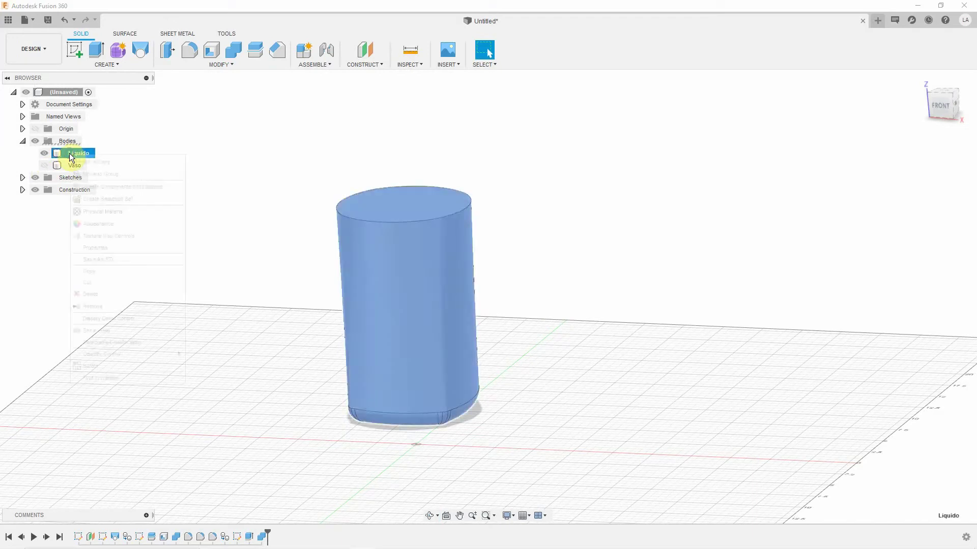
left_click(107, 270)
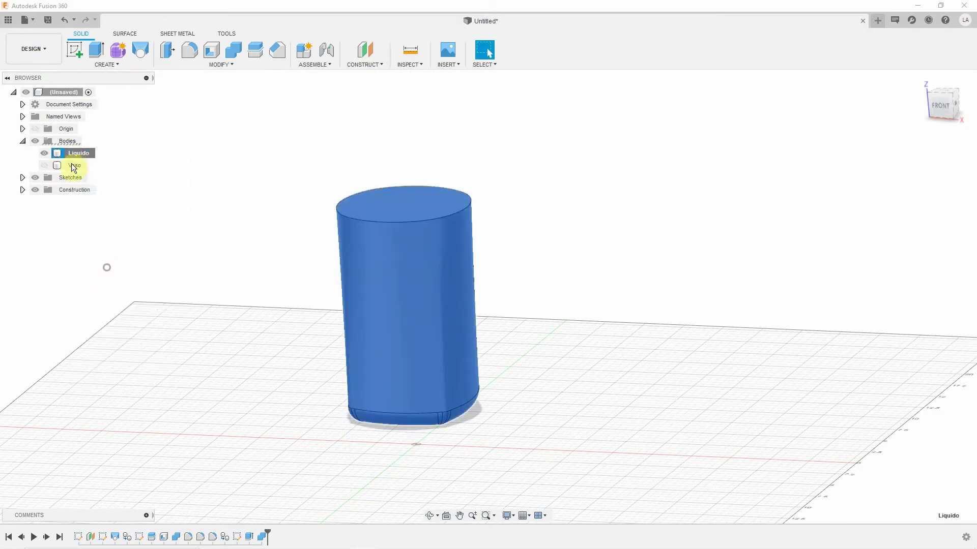
right_click(69, 141)
left_click(93, 183)
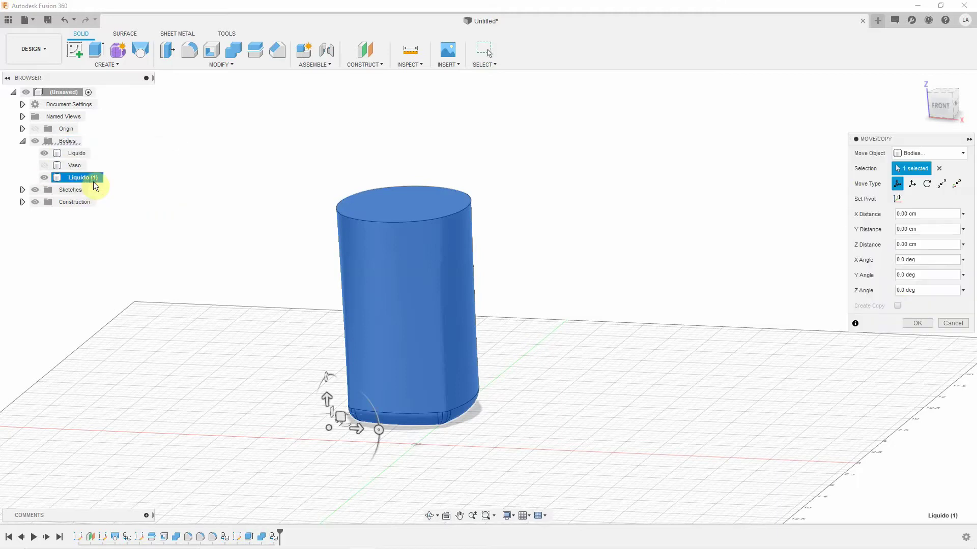
left_click(917, 323)
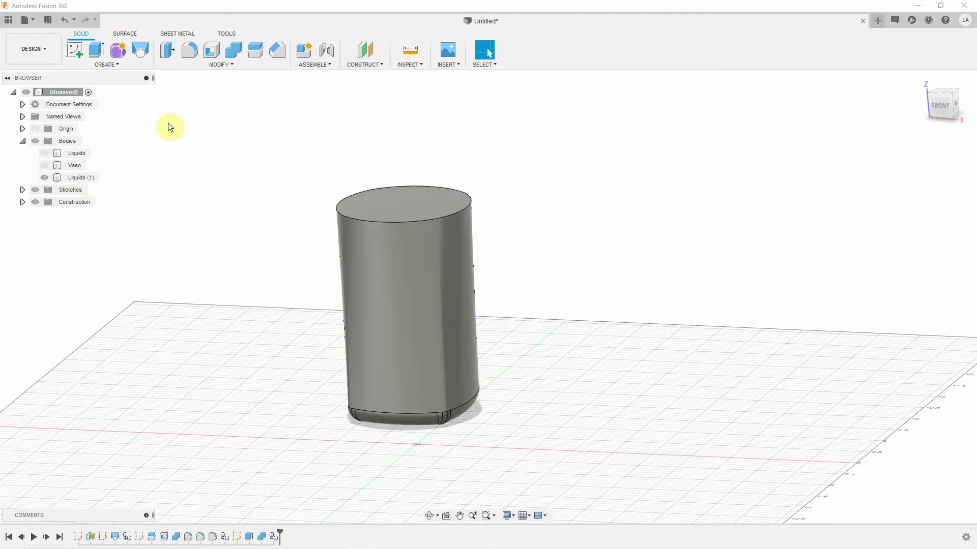
Step: Shell the entire Liquido (1) body instead of just its top face
left_click(211, 51)
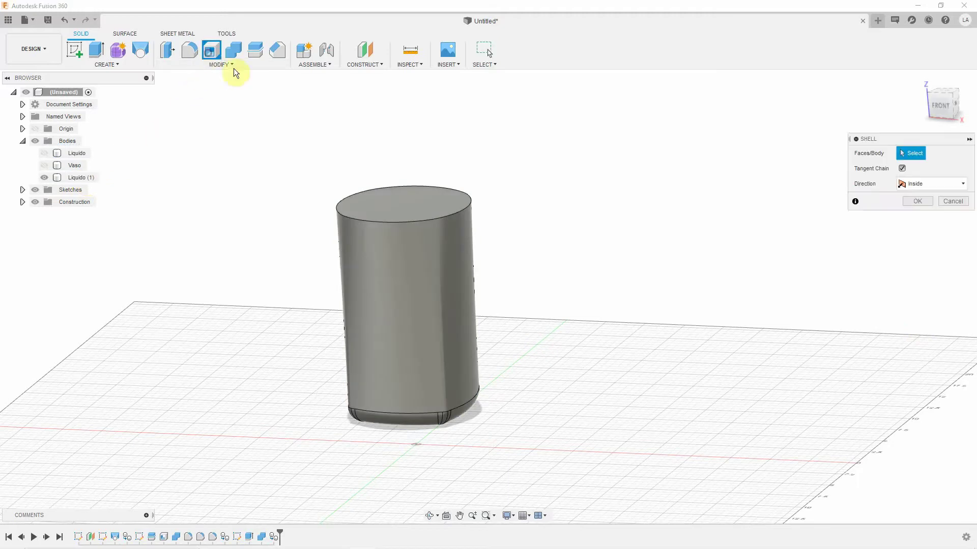
left_click(430, 200)
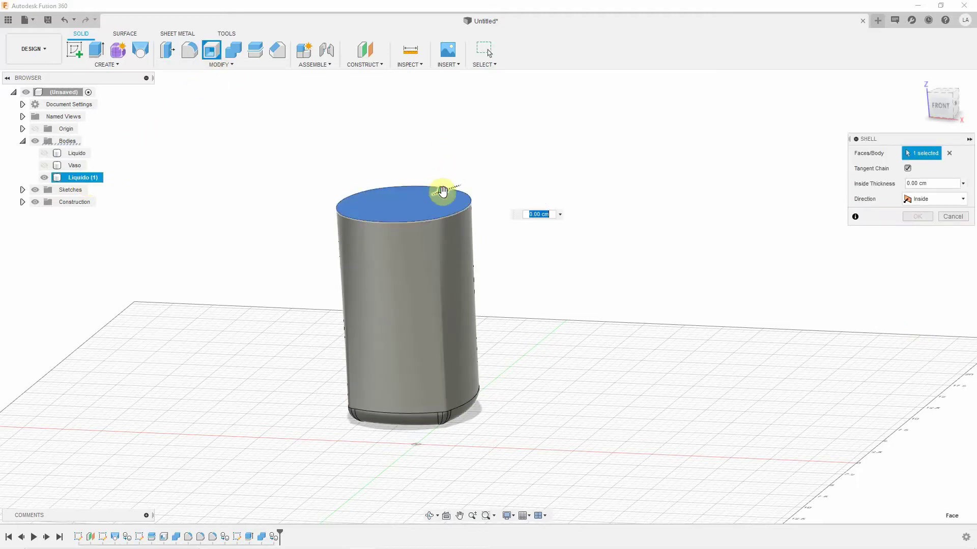
left_click(946, 154)
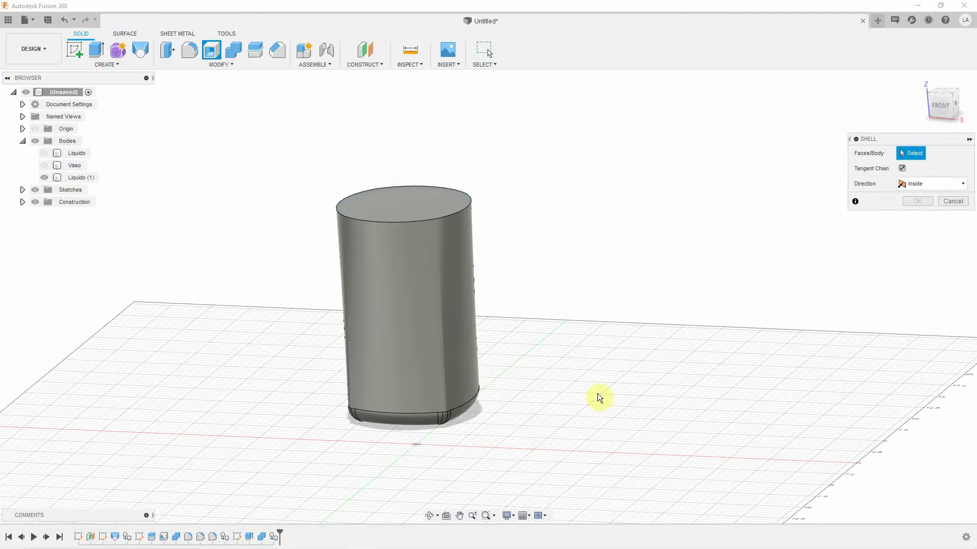
middle_click_drag(593, 384, 517, 390, "shift")
left_click(443, 410)
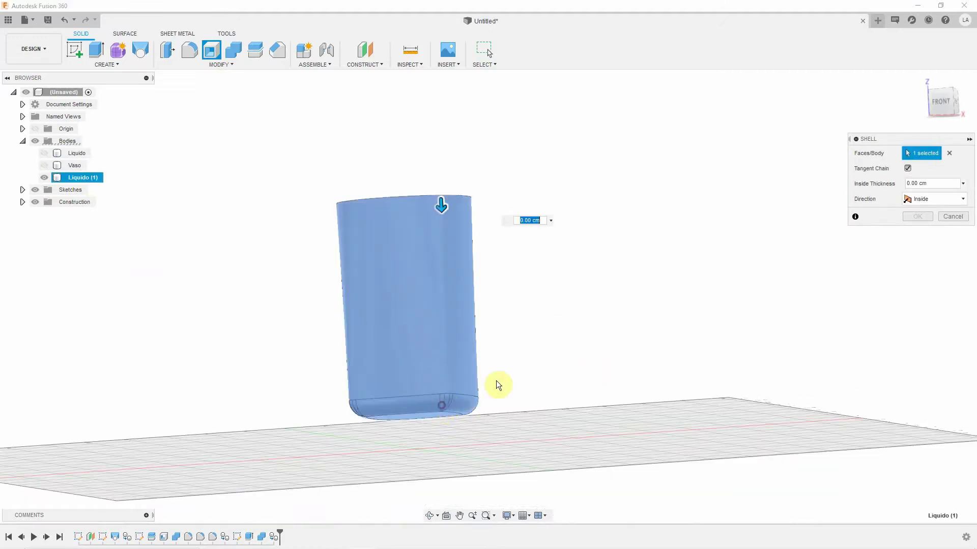
middle_click_drag(627, 306, 624, 337, "shift")
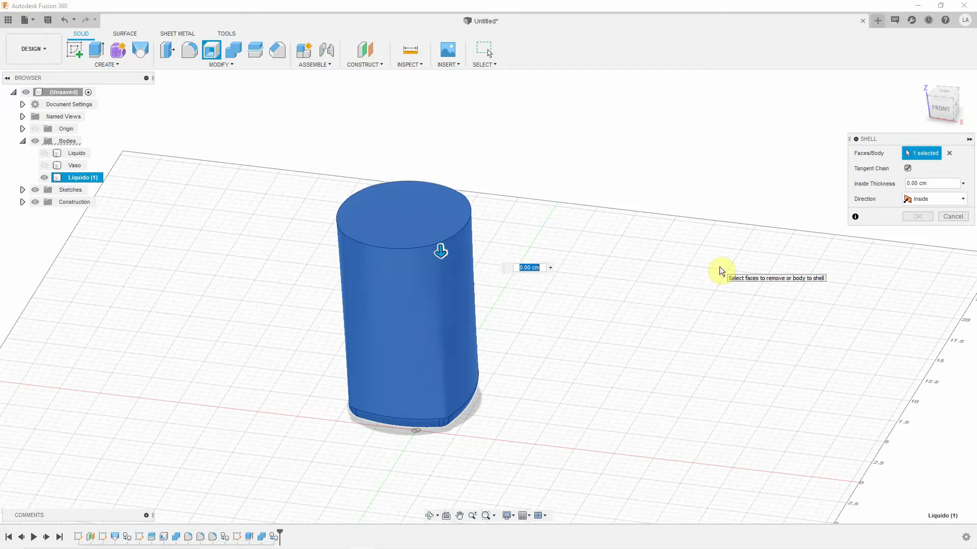
key("BackSpace")
key("Return")
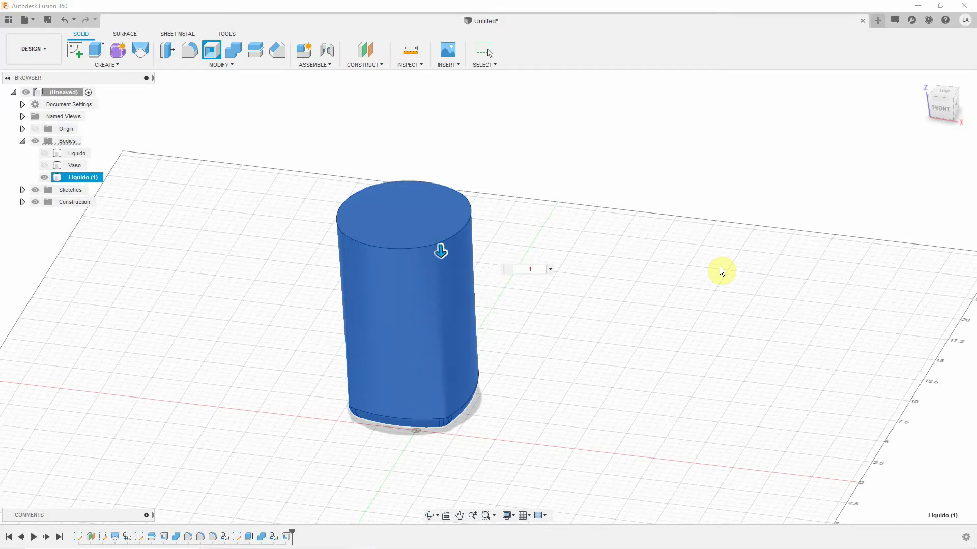
left_click(366, 191)
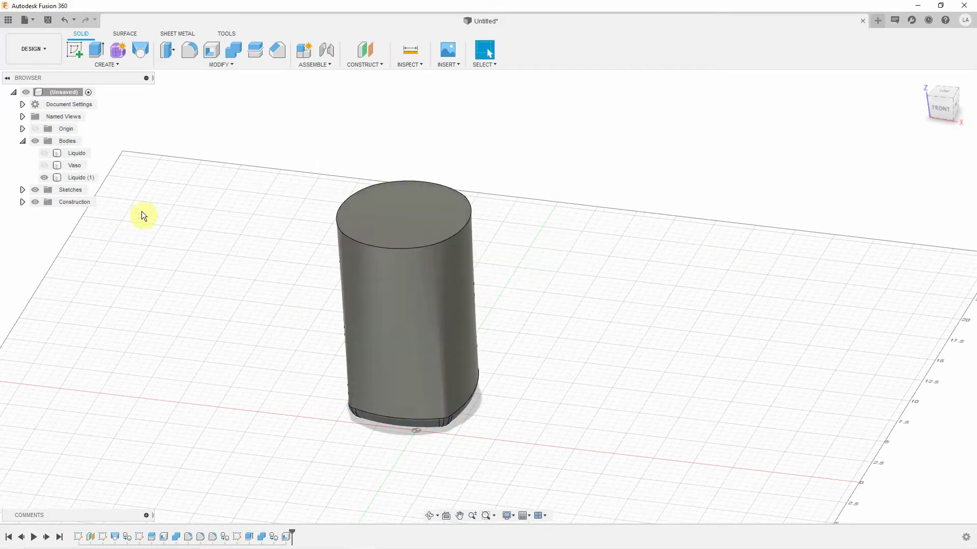
Step: Show the original Liquido body again alongside Liquido (1)
mouse_move(568, 298)
middle_mouse_down("shift")
mouse_move(613, 293)
mouse_move(603, 294)
middle_mouse_up("shift")
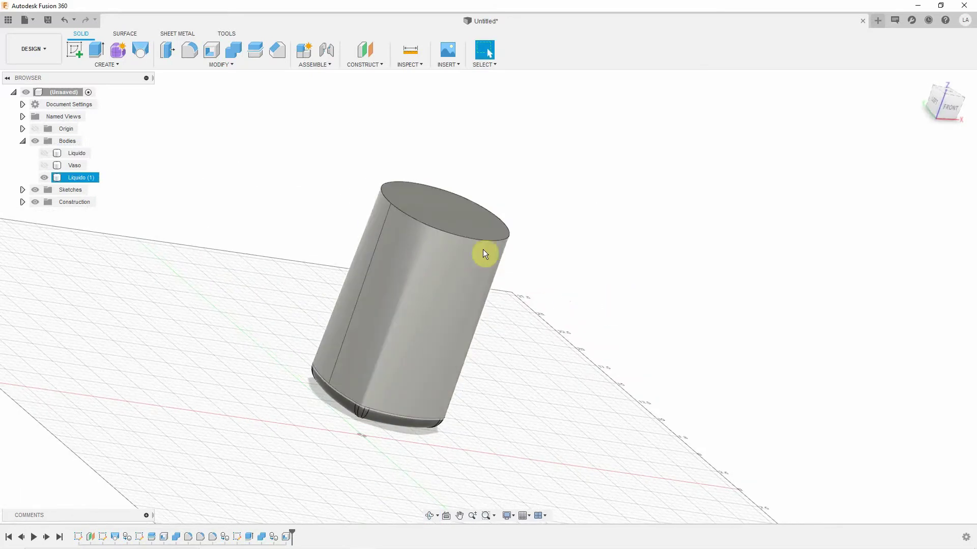
middle_click_drag(181, 231, 127, 204, "shift")
left_click(44, 165)
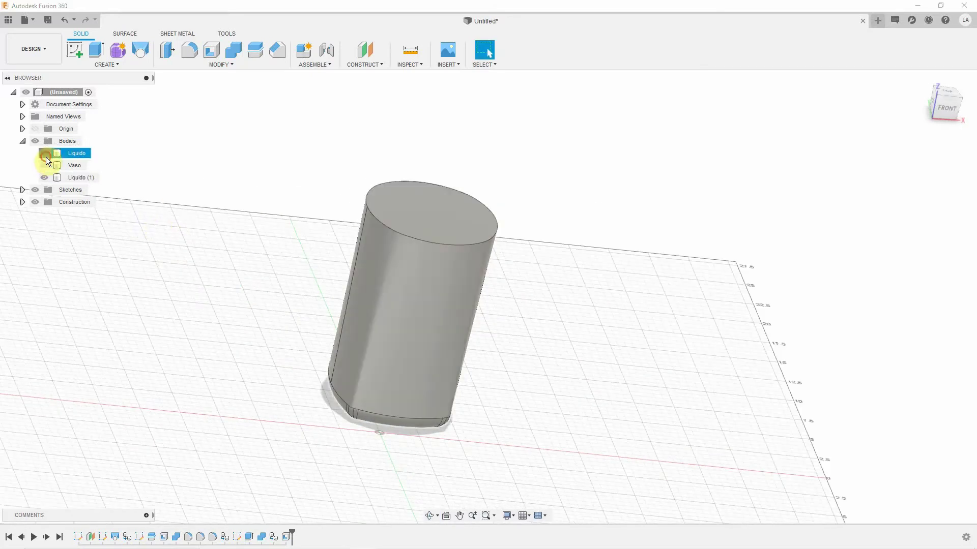
middle_click_drag(547, 266, 521, 278, "shift")
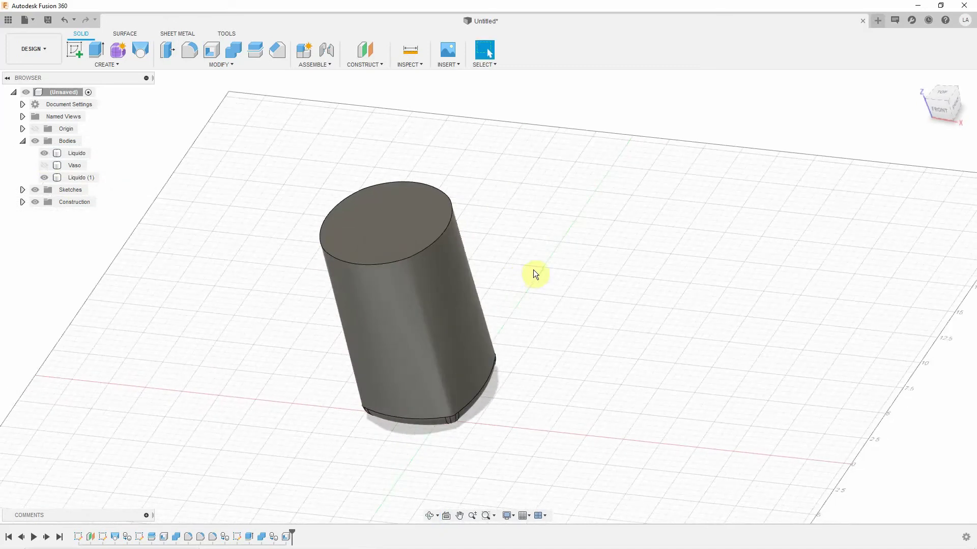
Step: Combine-cut Liquido with Liquido (1) as the tool body, checked from the front view
left_click(234, 52)
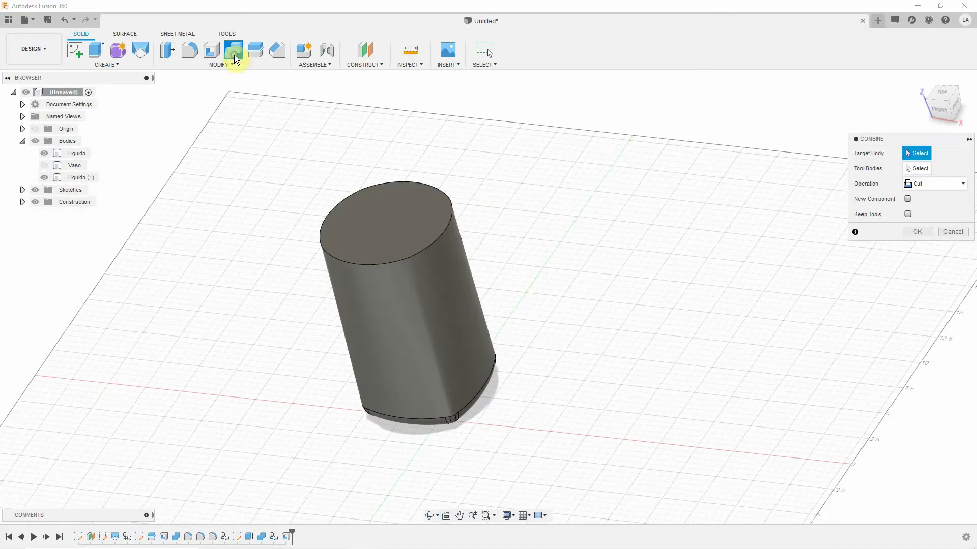
left_click(76, 153)
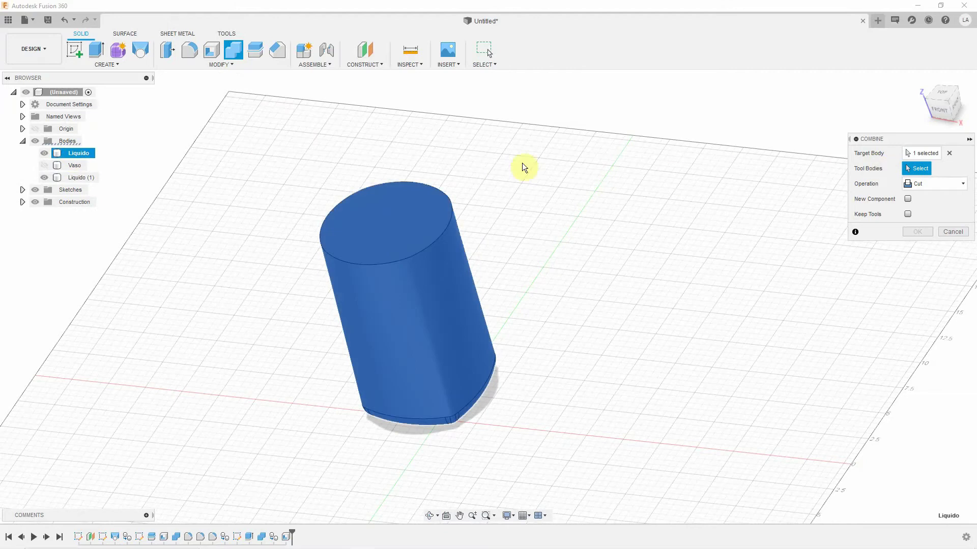
left_click(91, 181)
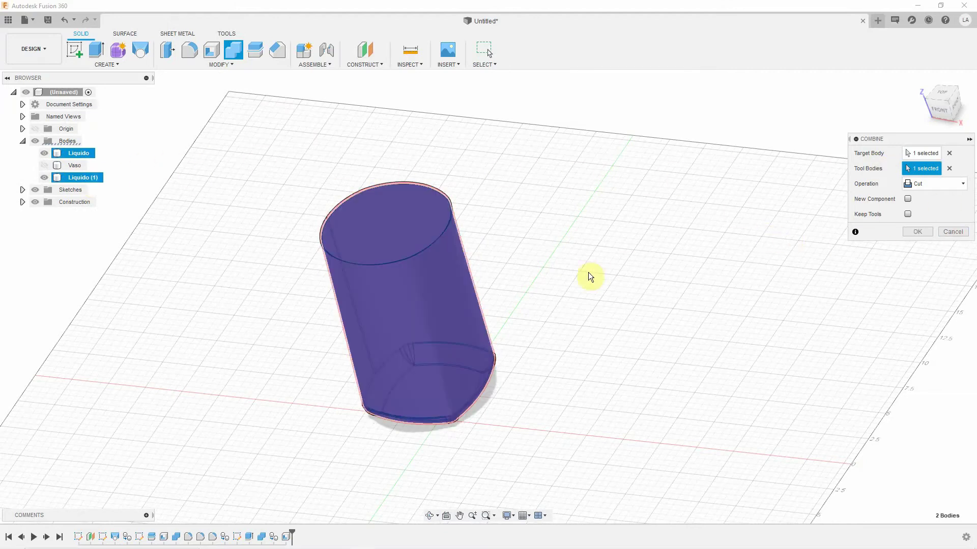
middle_click_drag(589, 276, 617, 236, "shift")
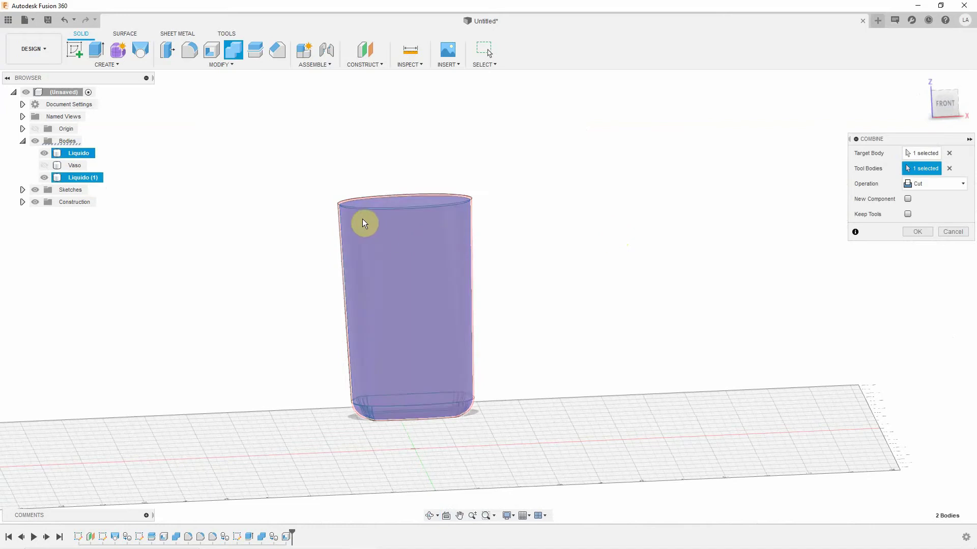
left_click(941, 101)
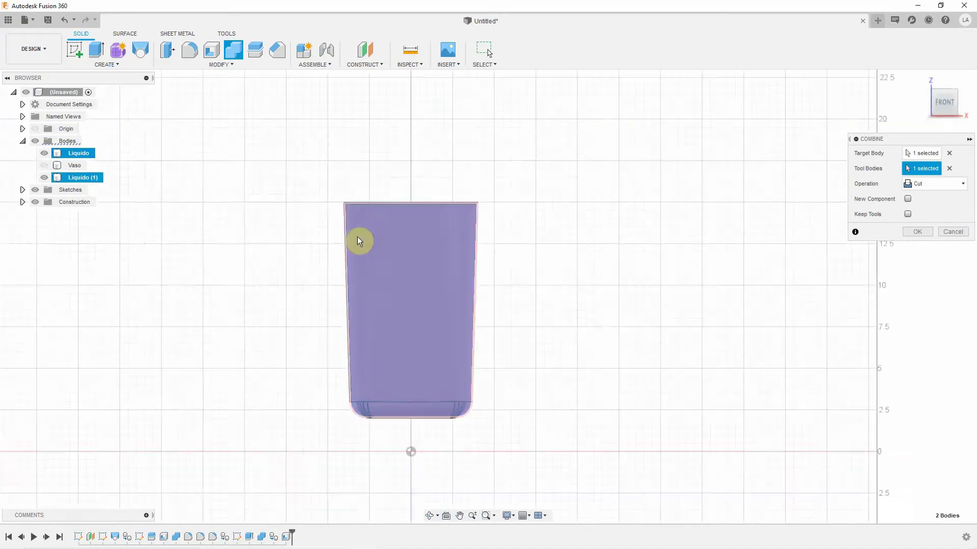
scroll(359, 241, "up", 3)
scroll(349, 209, "up", 3)
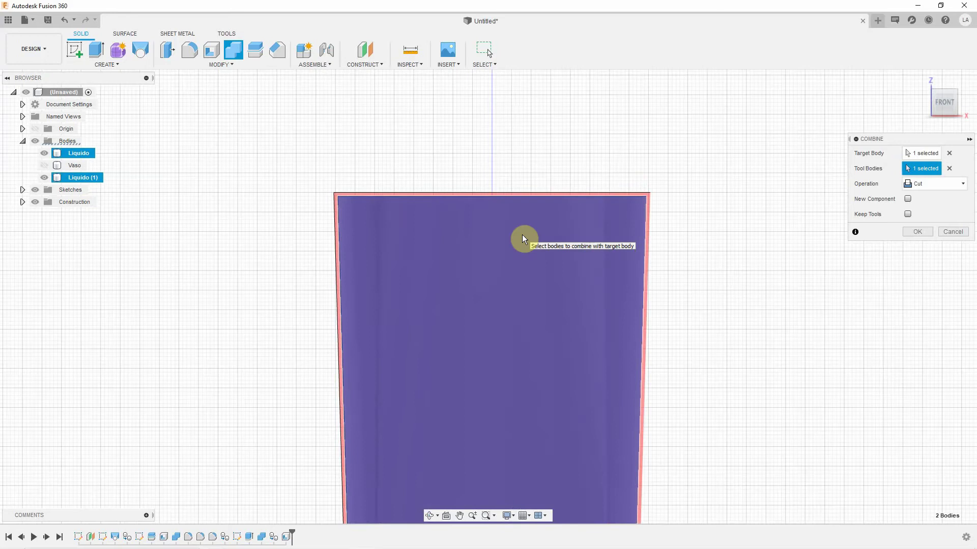
scroll(661, 315, "down", 2)
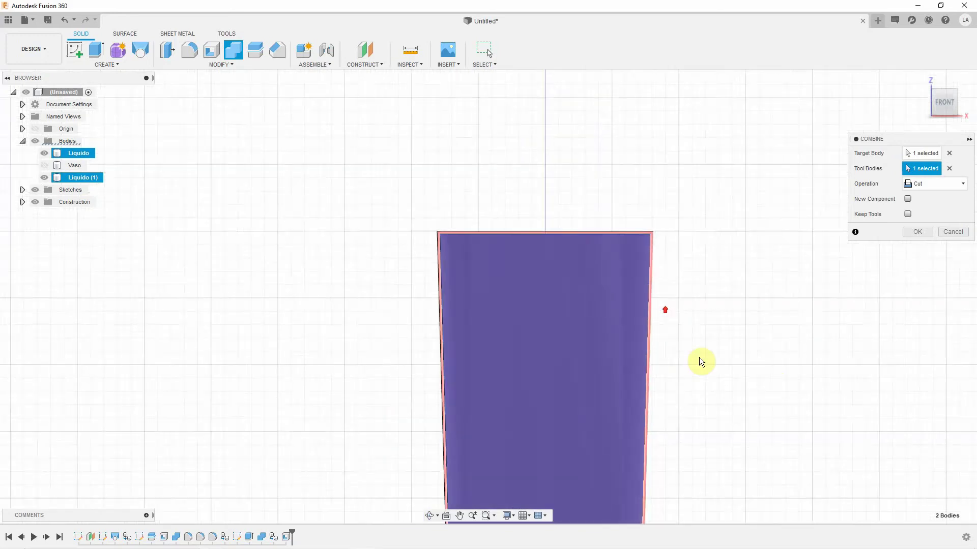
scroll(700, 362, "down", 2)
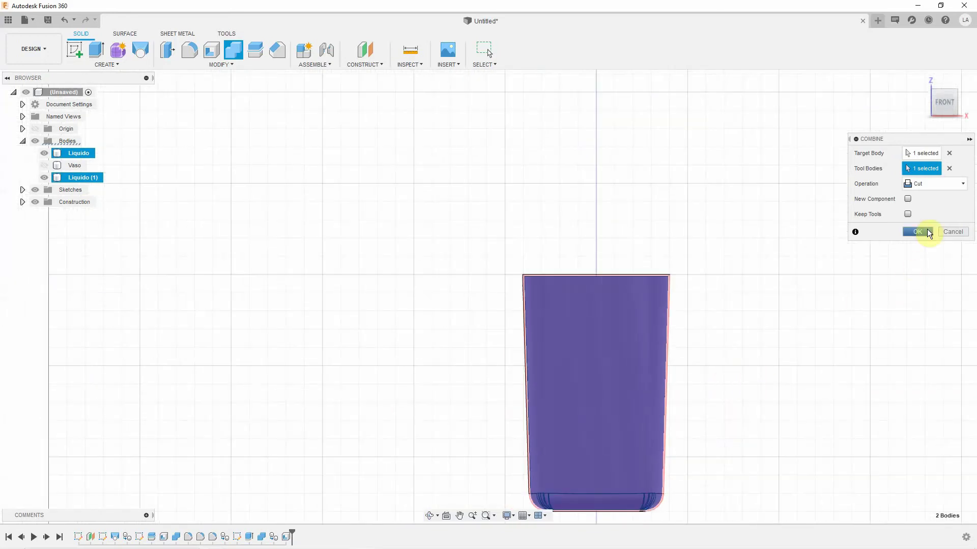
left_click(917, 232)
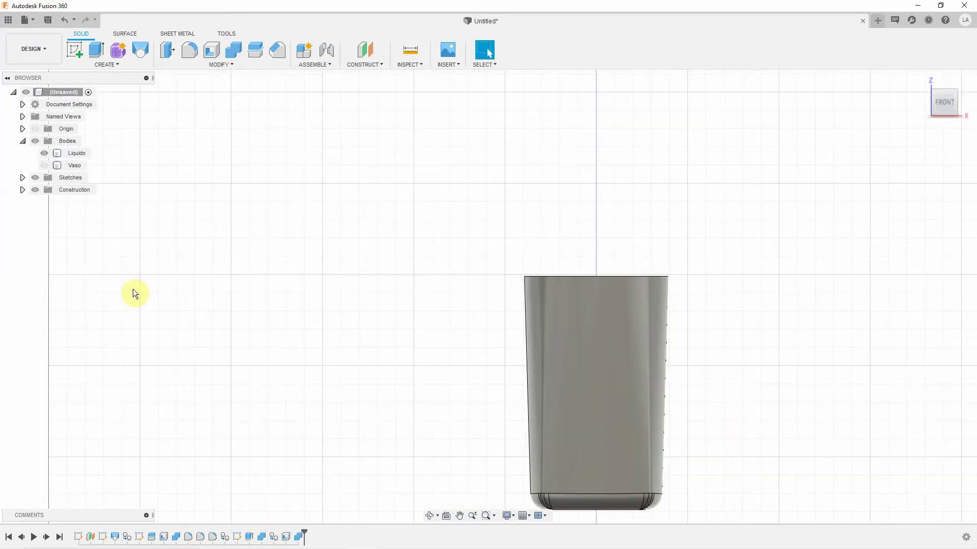
Step: Show the Vaso glass again and view it from an angle looking into it
left_click(44, 166)
mouse_move(817, 316)
middle_mouse_down("shift")
mouse_move(804, 327)
mouse_move(800, 376)
middle_mouse_up("shift")
key("Escape")
left_click(634, 360)
scroll(576, 302, "up", 2)
scroll(627, 379, "up", 2)
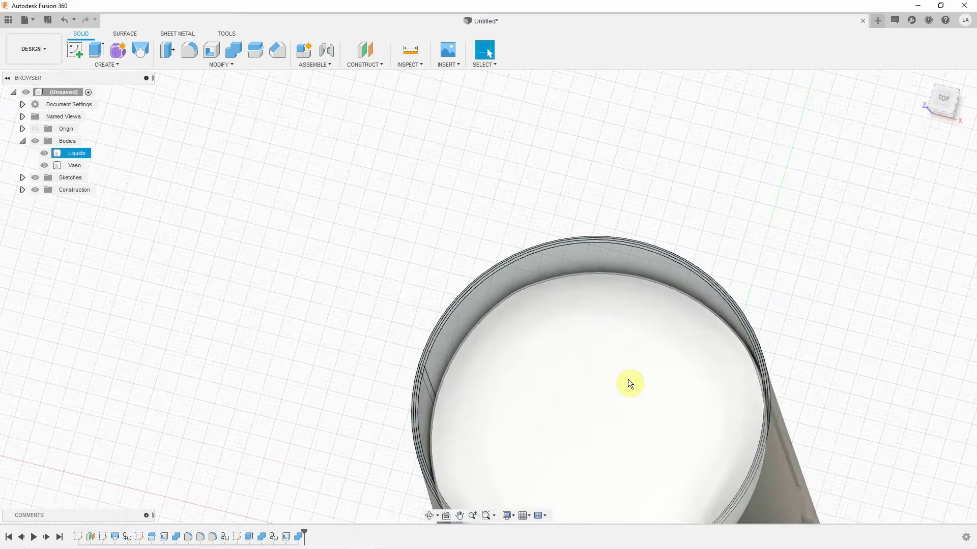
scroll(454, 401, "down", 1)
left_click(455, 402)
mouse_move(454, 402)
middle_mouse_down("shift")
mouse_move(383, 367)
mouse_move(871, 447)
mouse_move(815, 190)
middle_mouse_up("shift")
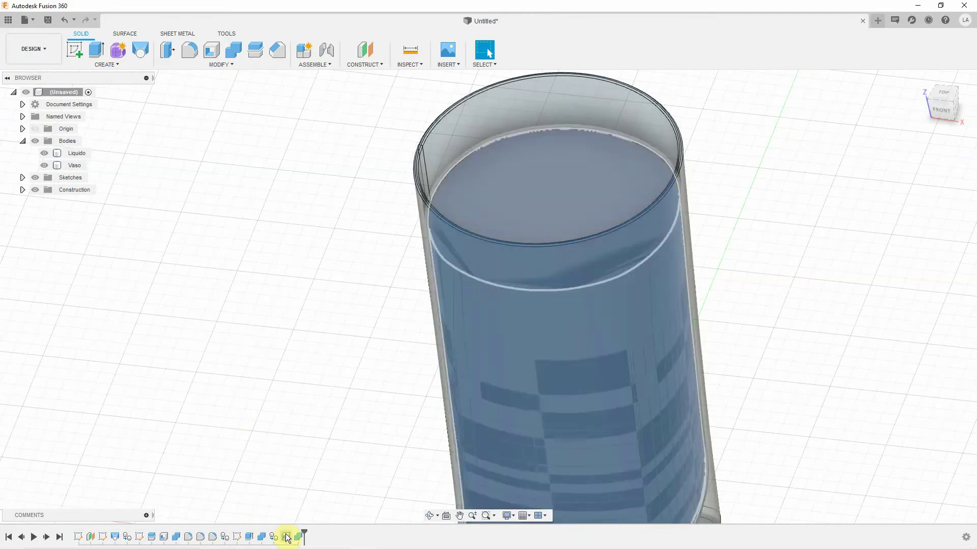
Step: Edit Shell2 to change its inside thickness to 0.01 cm
left_click(288, 537)
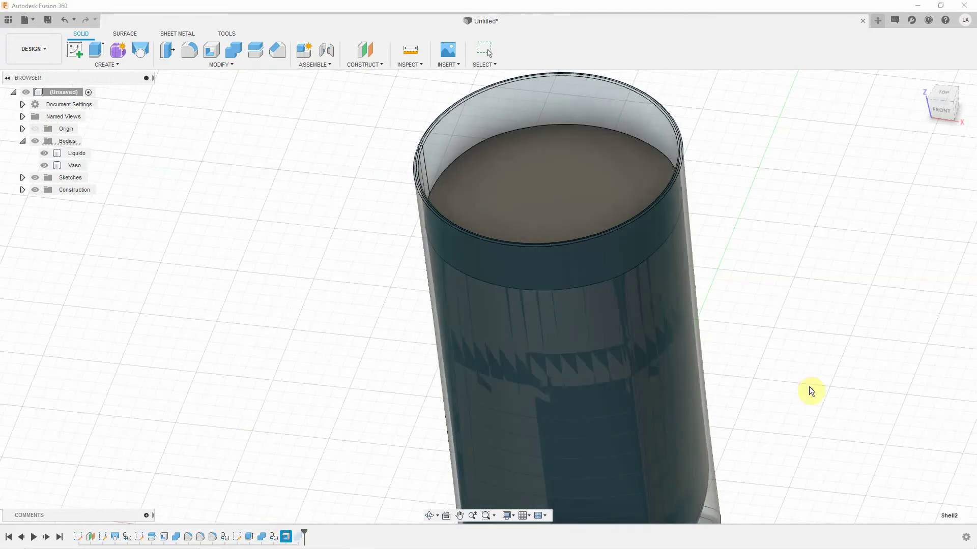
left_click(913, 183)
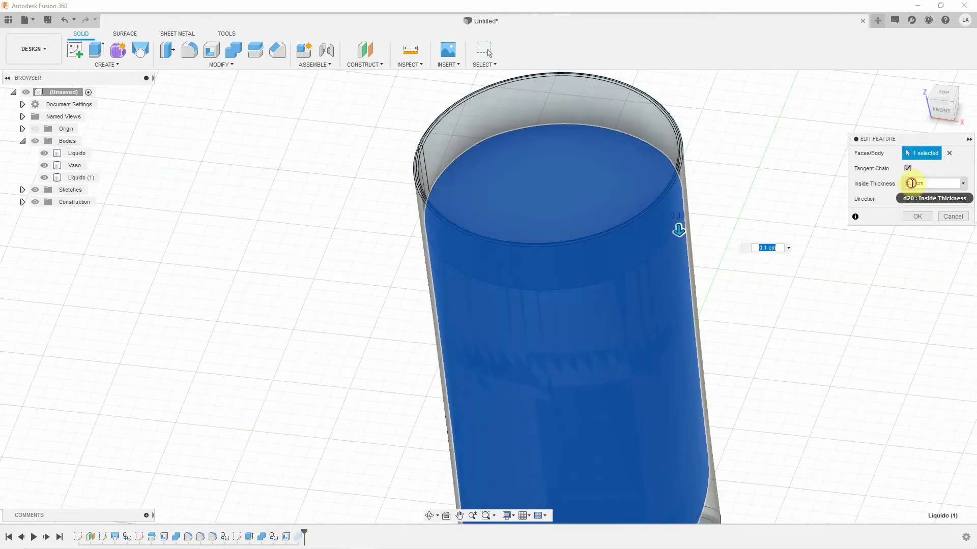
key("BackSpace")
type("0")
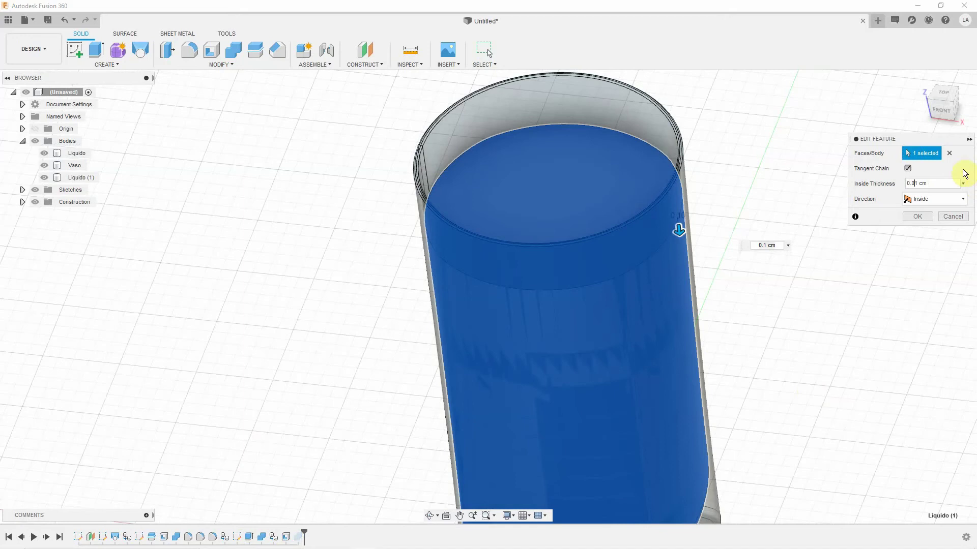
type("1")
left_click(916, 217)
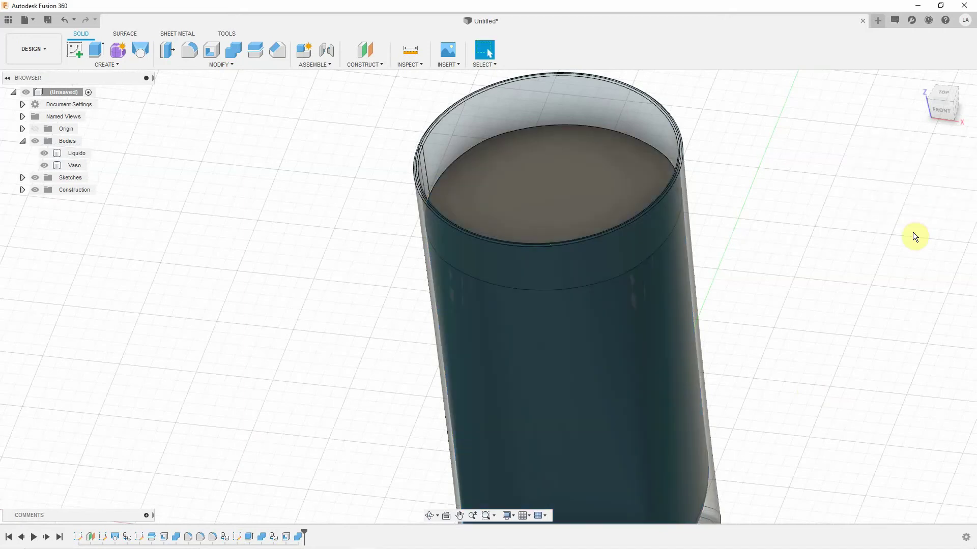
Step: Reopen Shell2 and refine the inside thickness to 0.015 cm
scroll(789, 344, "down", 3)
mouse_move(789, 344)
middle_mouse_down("shift")
mouse_move(817, 303)
mouse_move(768, 336)
middle_mouse_up("shift")
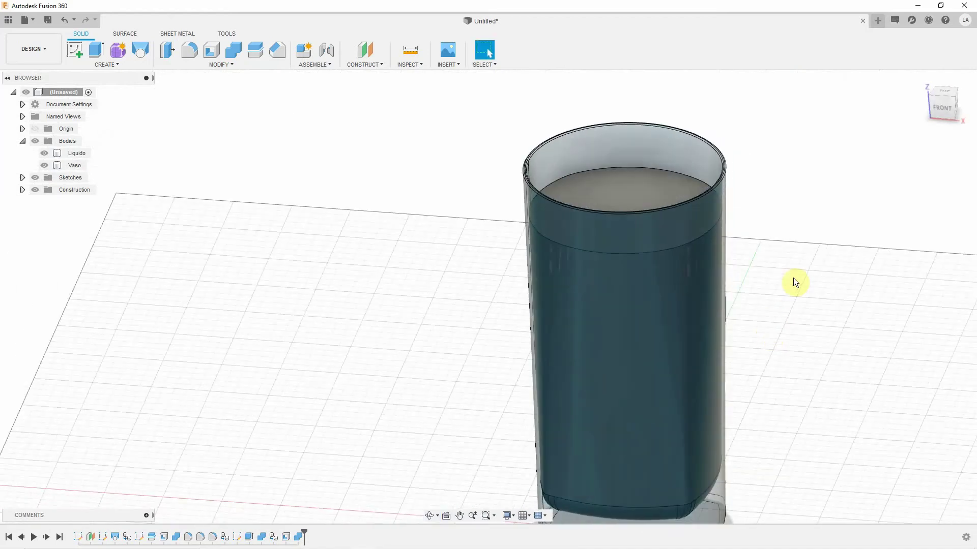
left_click(286, 537)
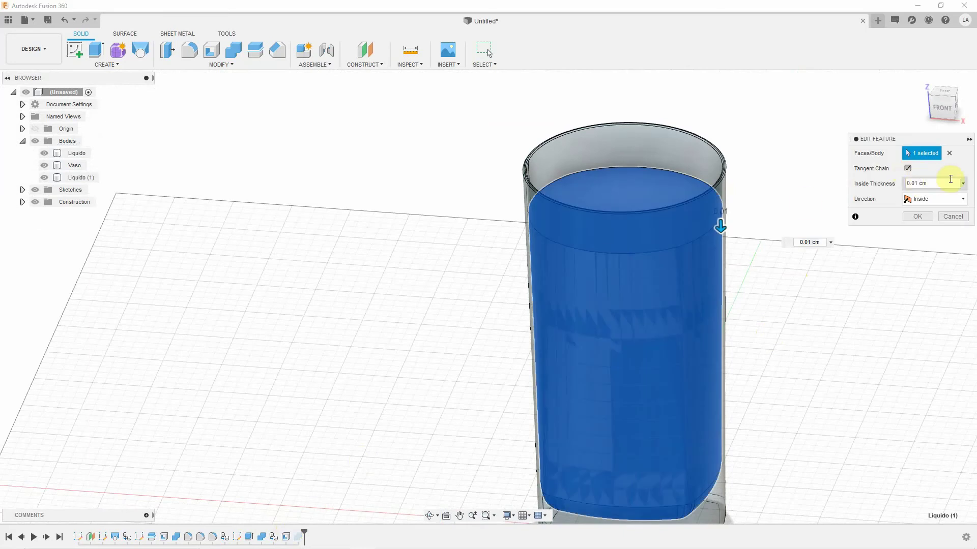
type("5")
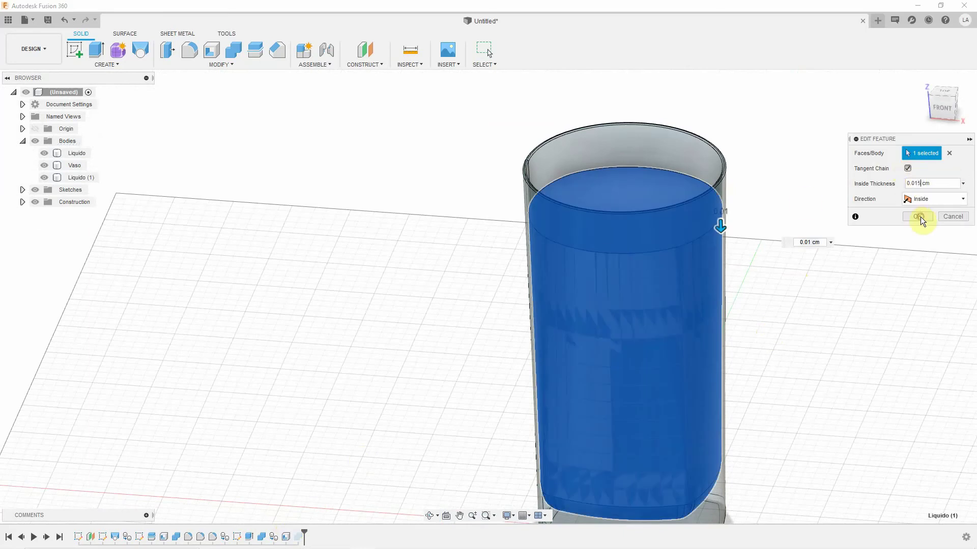
left_click(920, 217)
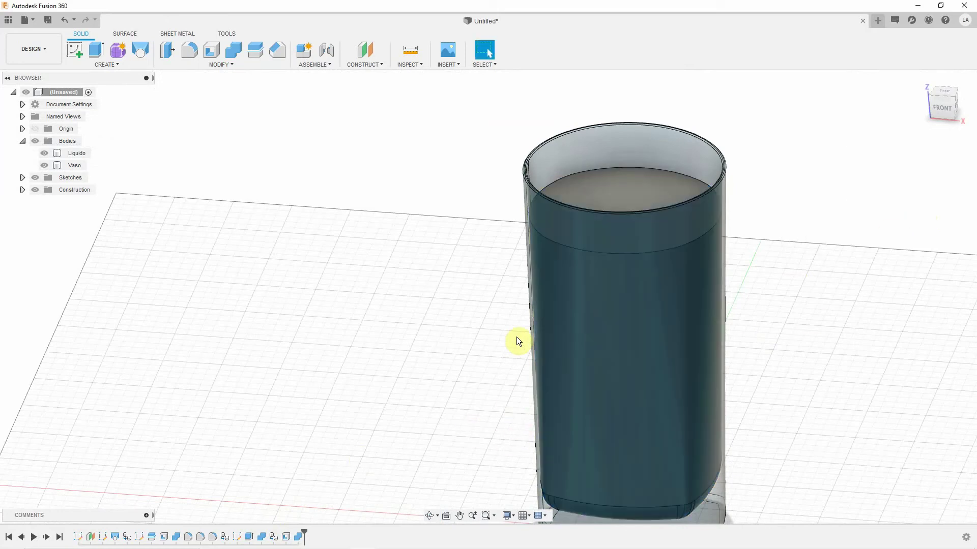
mouse_move(788, 314)
middle_mouse_down("shift")
mouse_move(789, 292)
mouse_move(748, 338)
mouse_move(761, 313)
mouse_move(789, 316)
middle_mouse_up("shift")
Step: Fillet the liquid's top rim edge with a 0.1 cm radius
key("f")
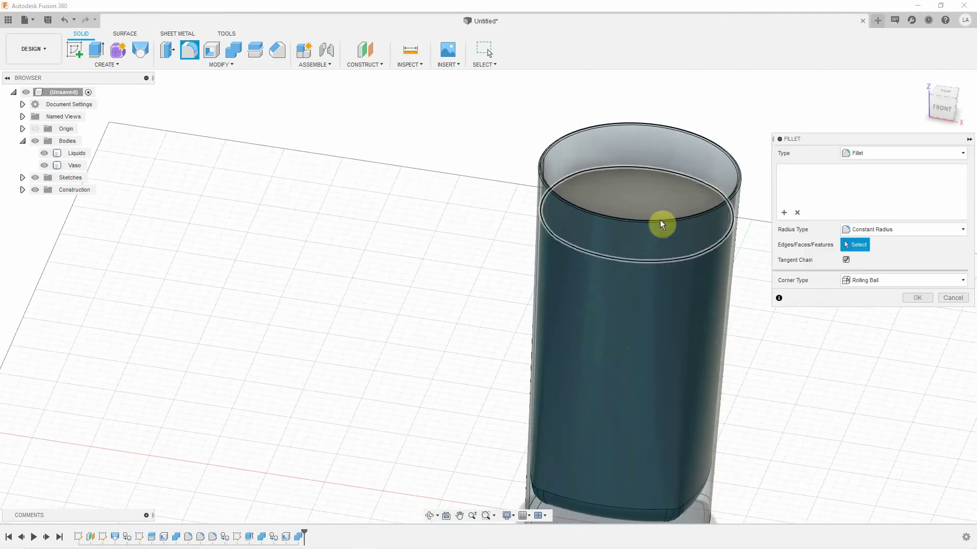
left_click(646, 166)
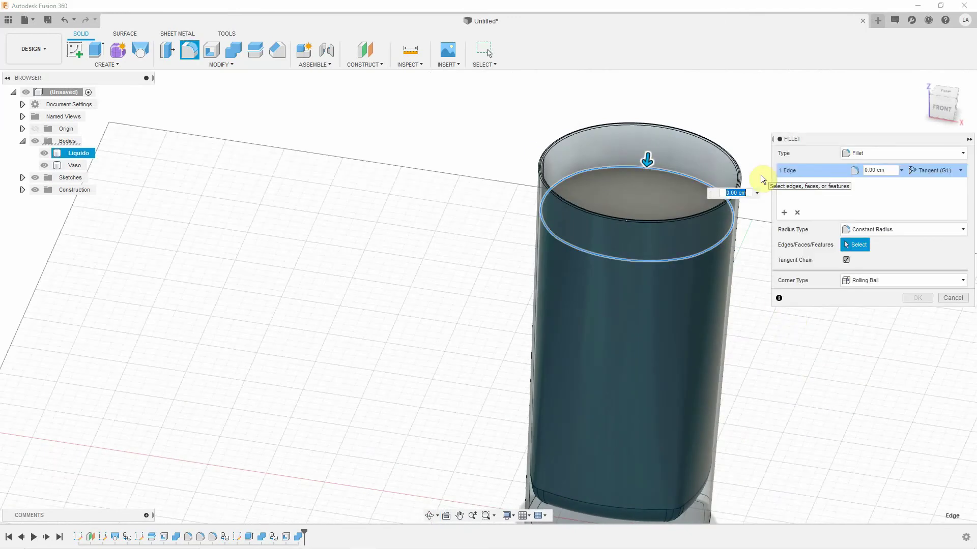
type(".1")
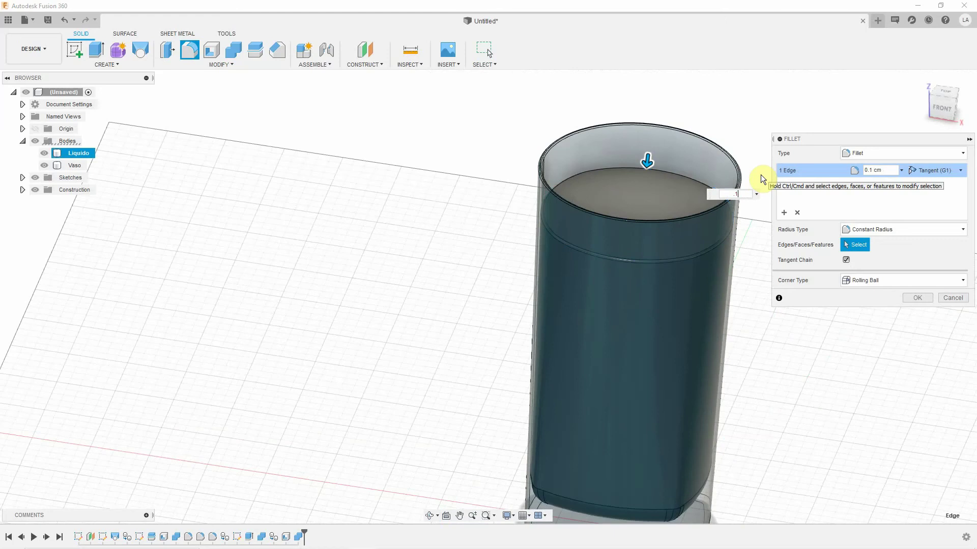
left_click(916, 298)
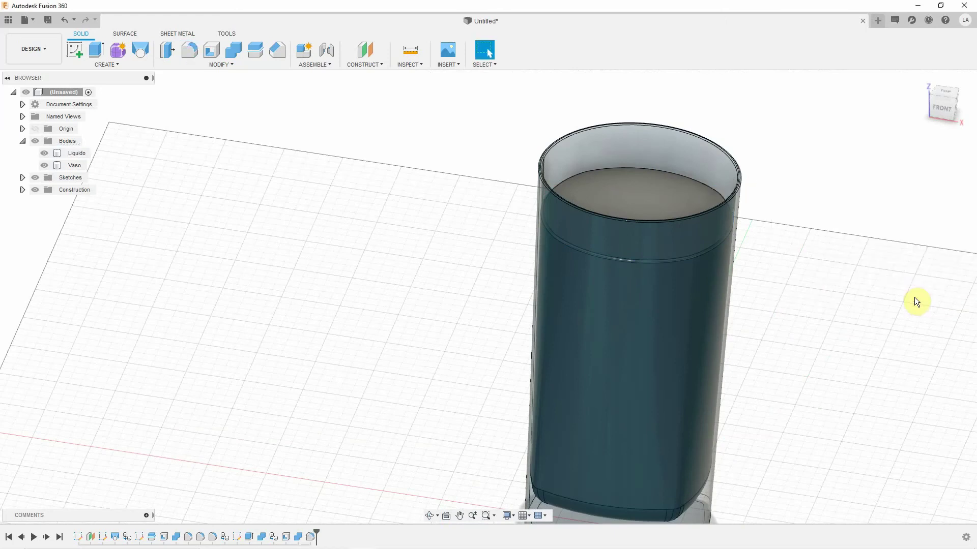
left_click(941, 106)
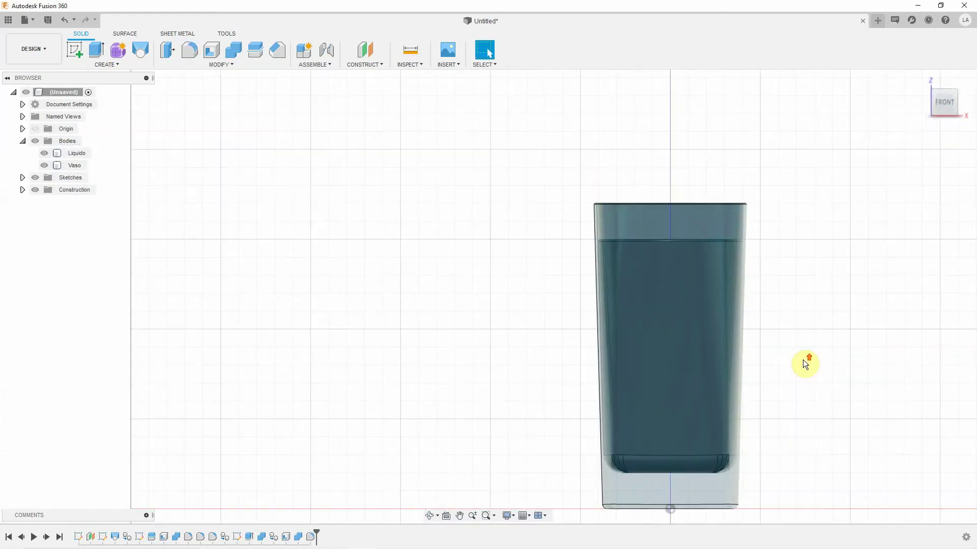
mouse_move(805, 362)
middle_mouse_down()
mouse_move(694, 316)
mouse_move(591, 307)
middle_mouse_up()
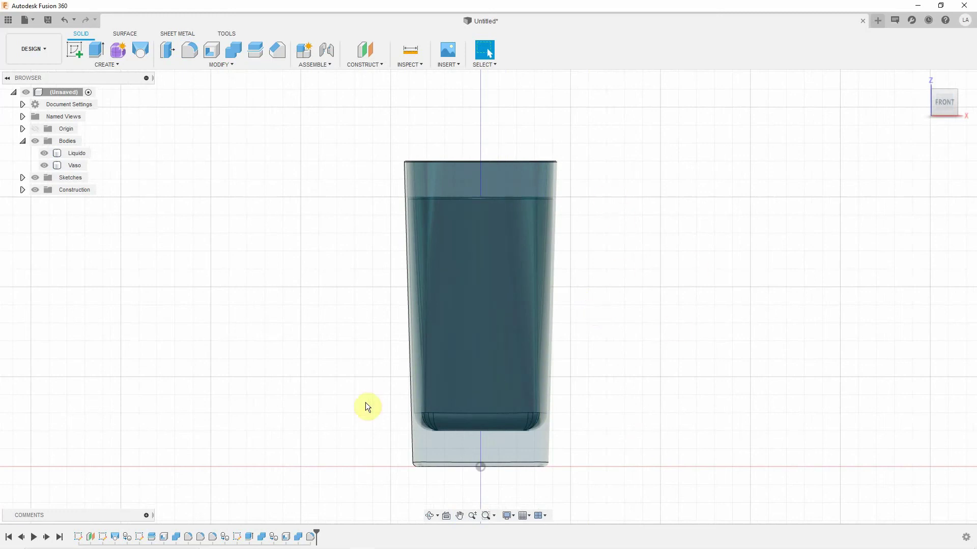
middle_click_drag(667, 377, 611, 389, "shift")
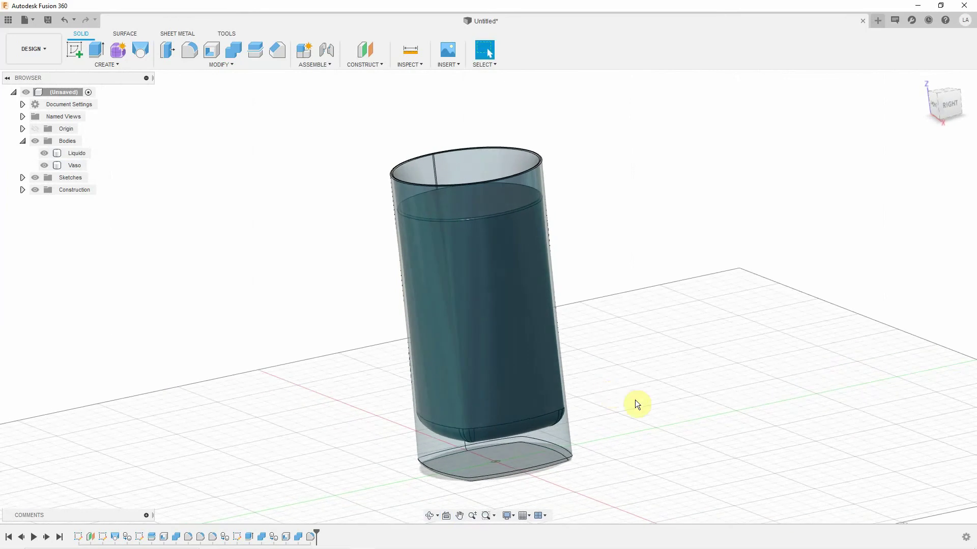
left_click(537, 385)
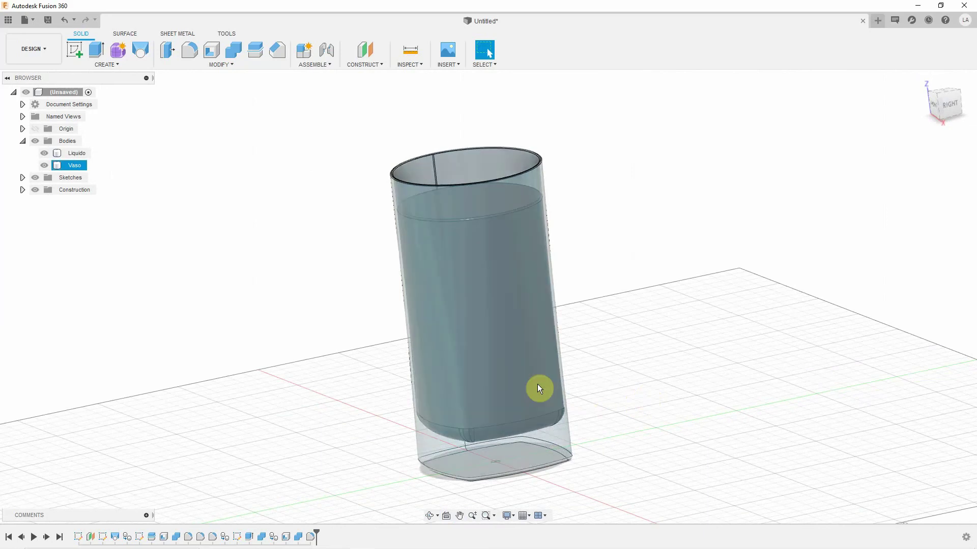
left_click(340, 502)
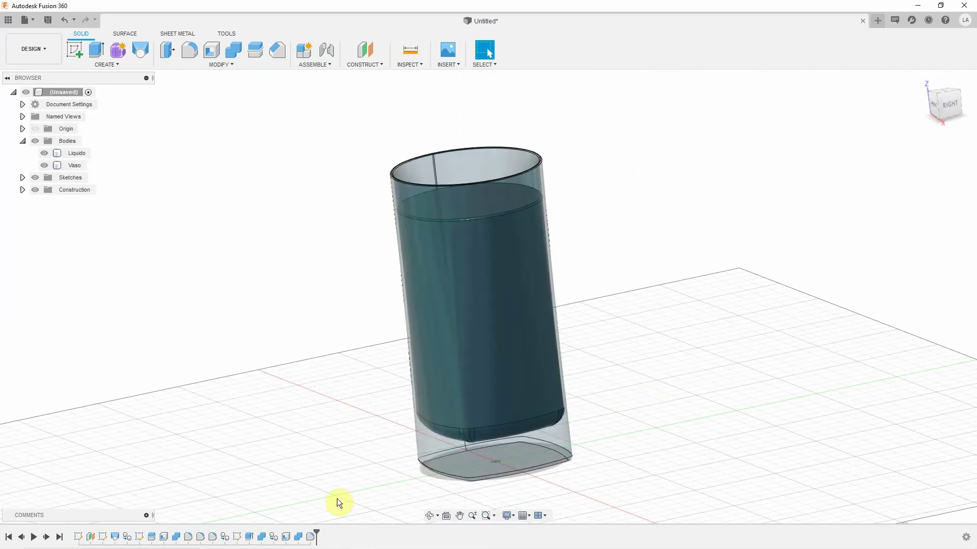